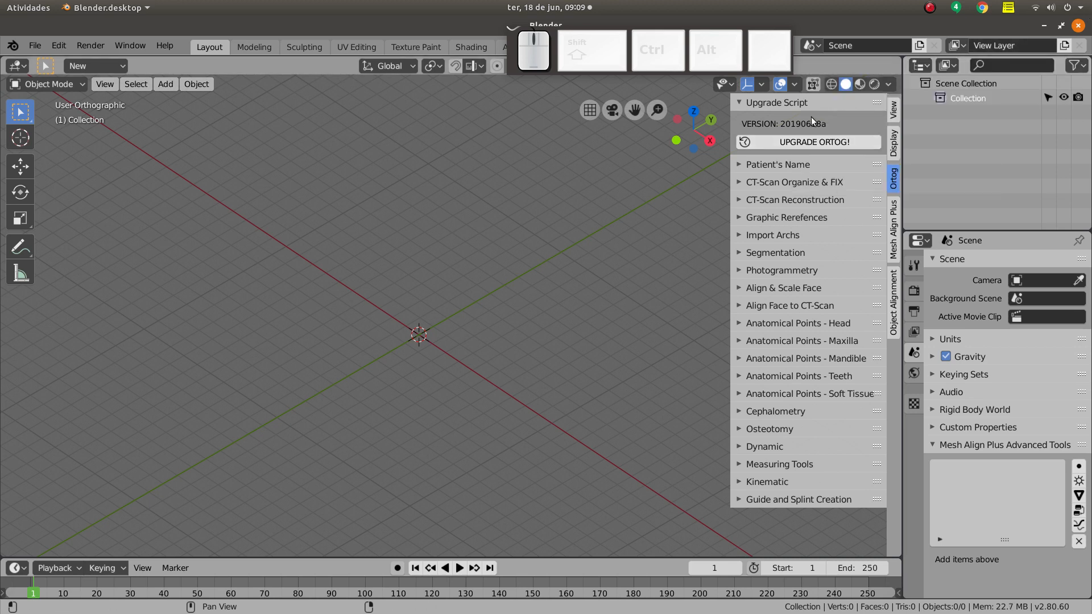
# - Expand the Patient's Name section and arrange the Blender window beside the file manager showing OrtogOnBlenderDir
pyautogui.click(738, 104)
pyautogui.click(737, 121)
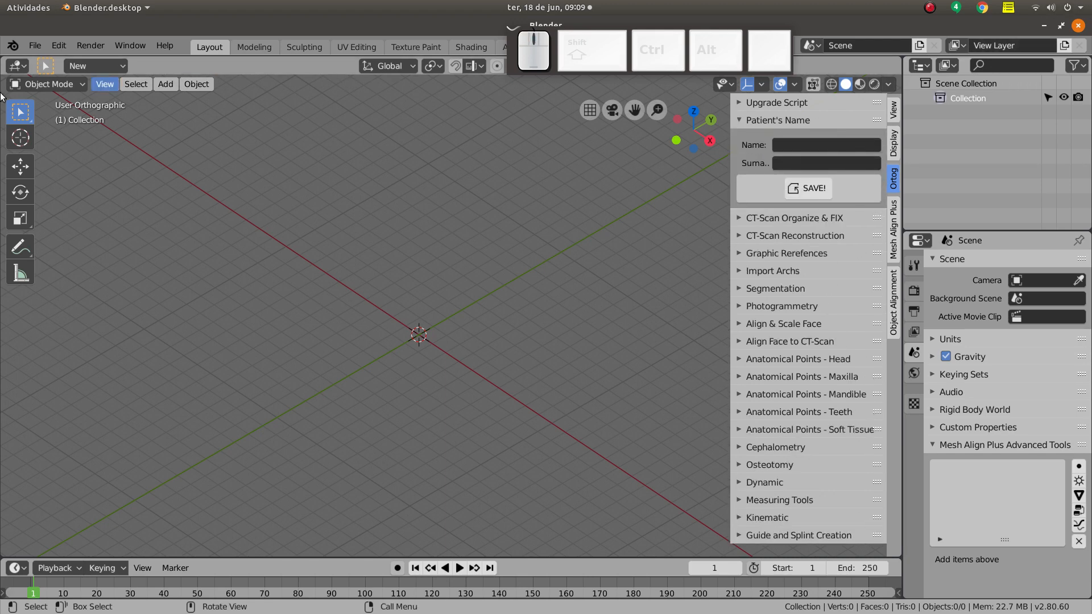
pyautogui.click(20, 41)
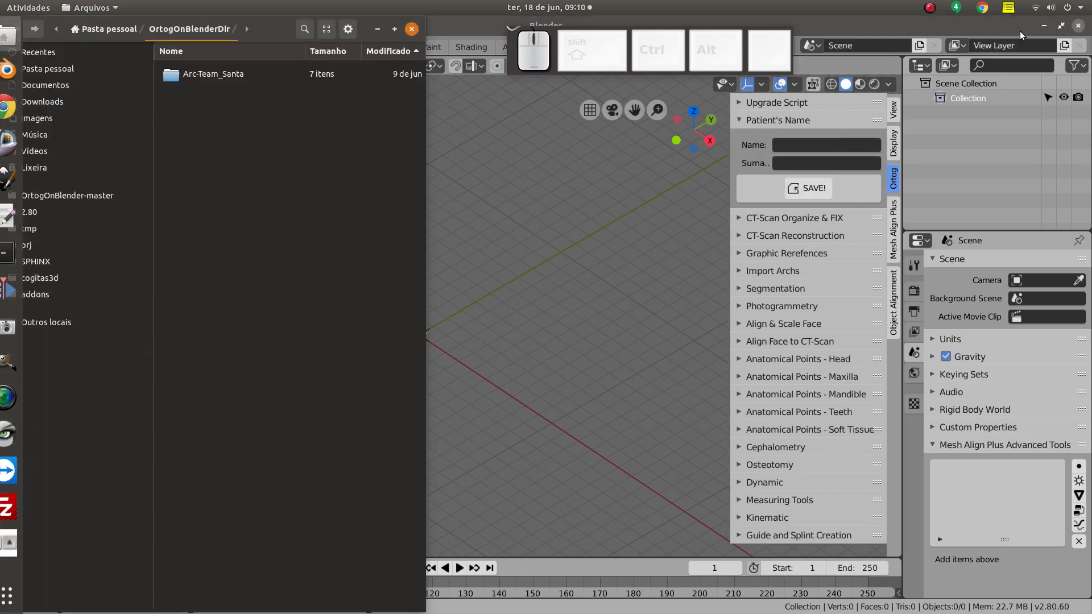
pyautogui.click(1061, 26)
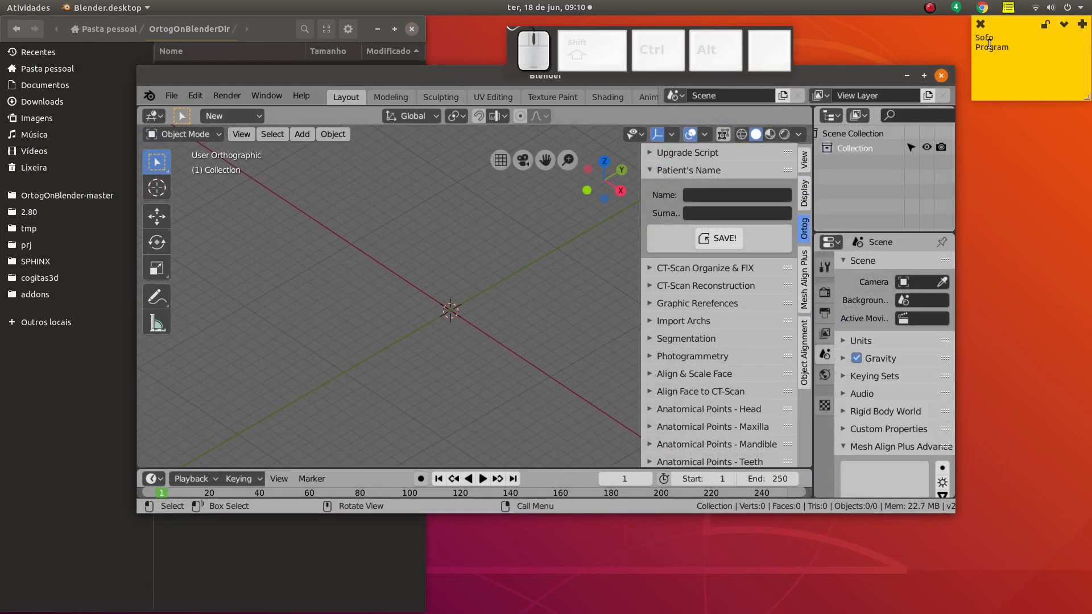
pyautogui.moveTo(854, 91); pyautogui.dragTo(987, 30)
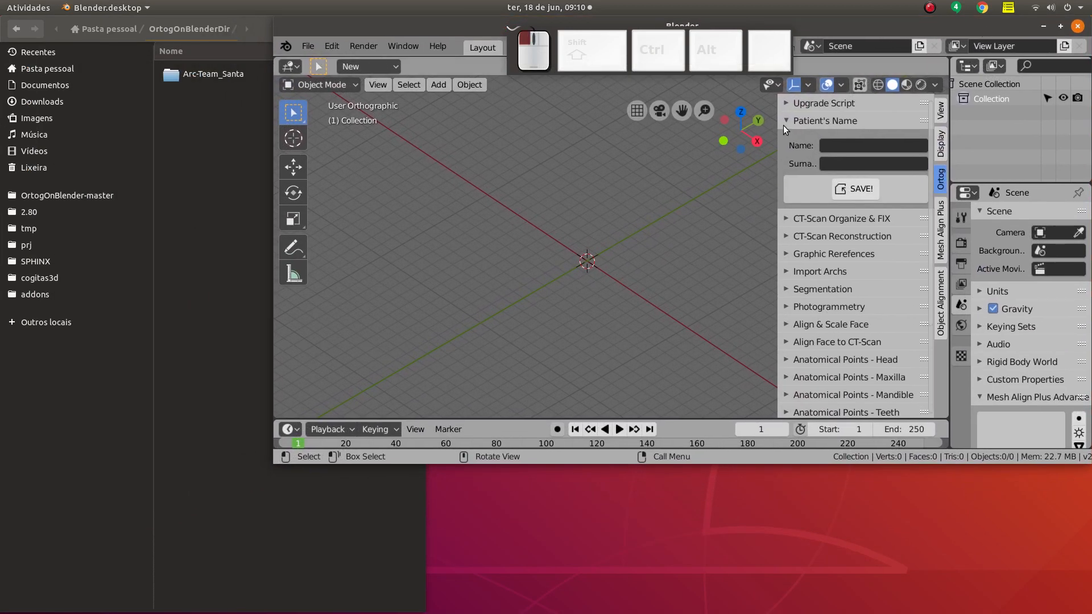
pyautogui.moveTo(277, 461); pyautogui.dragTo(429, 608)
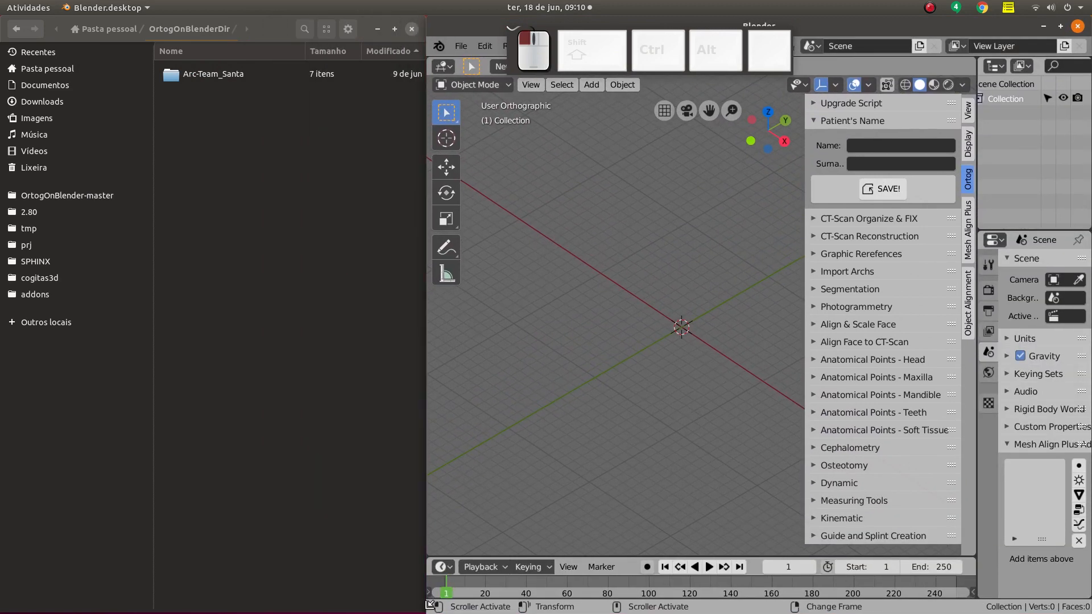
pyautogui.click(863, 144)
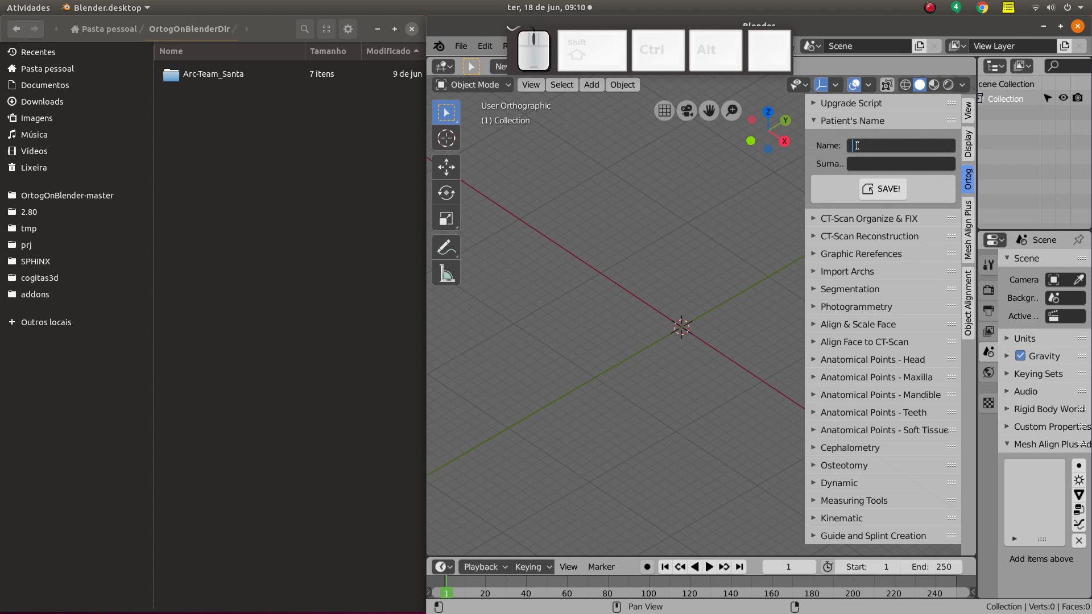
pyautogui.write('Pace')
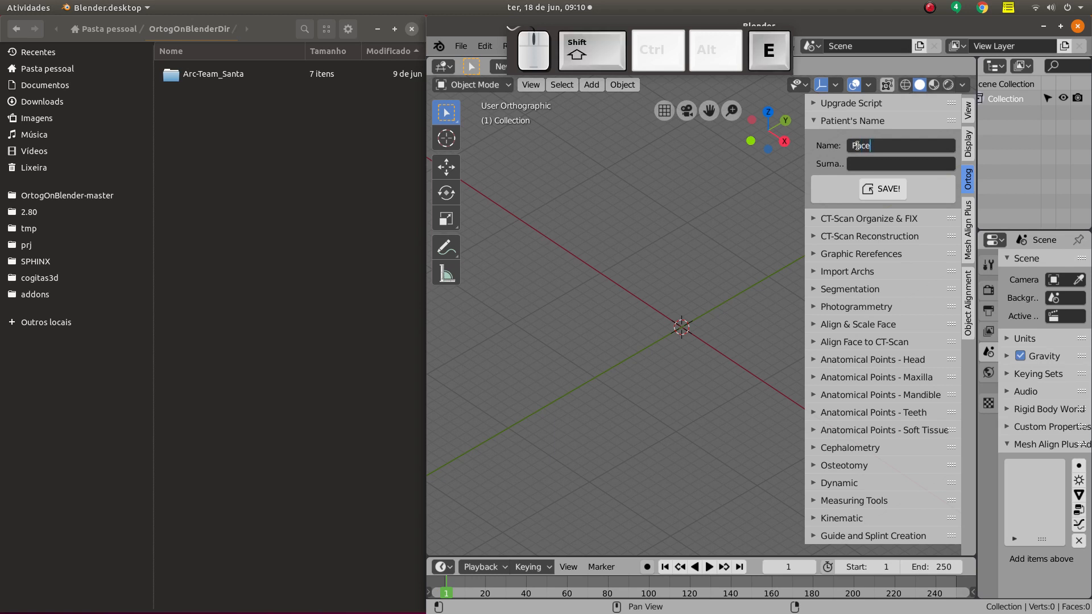
pyautogui.press('BackSpace')
pyautogui.press('BackSpace')
pyautogui.press('BackSpace')
pyautogui.press('BackSpace')
pyautogui.write('Nome')
pyautogui.click(889, 163)
pyautogui.click(888, 163)
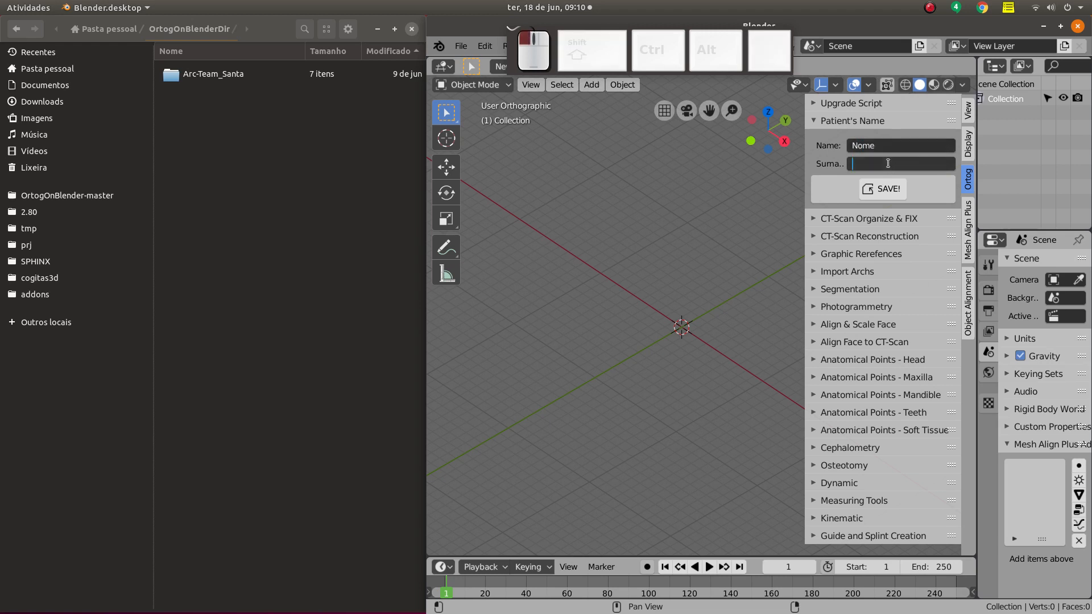
# - Fill in the patient's first name and surname in the Patient's Name section
pyautogui.click(885, 148)
pyautogui.click(884, 146)
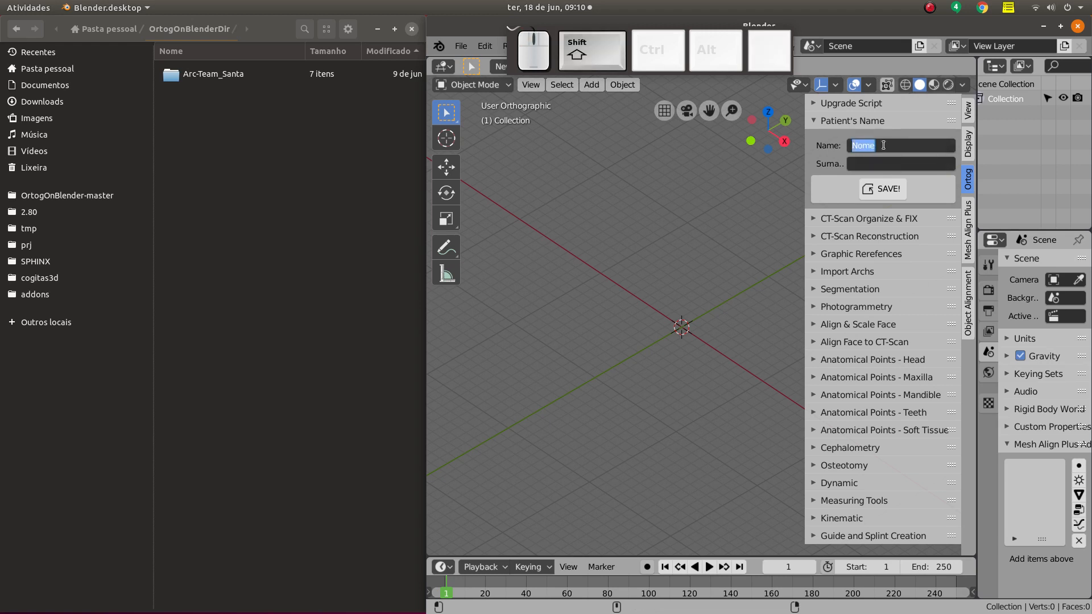
pyautogui.write('Fulano')
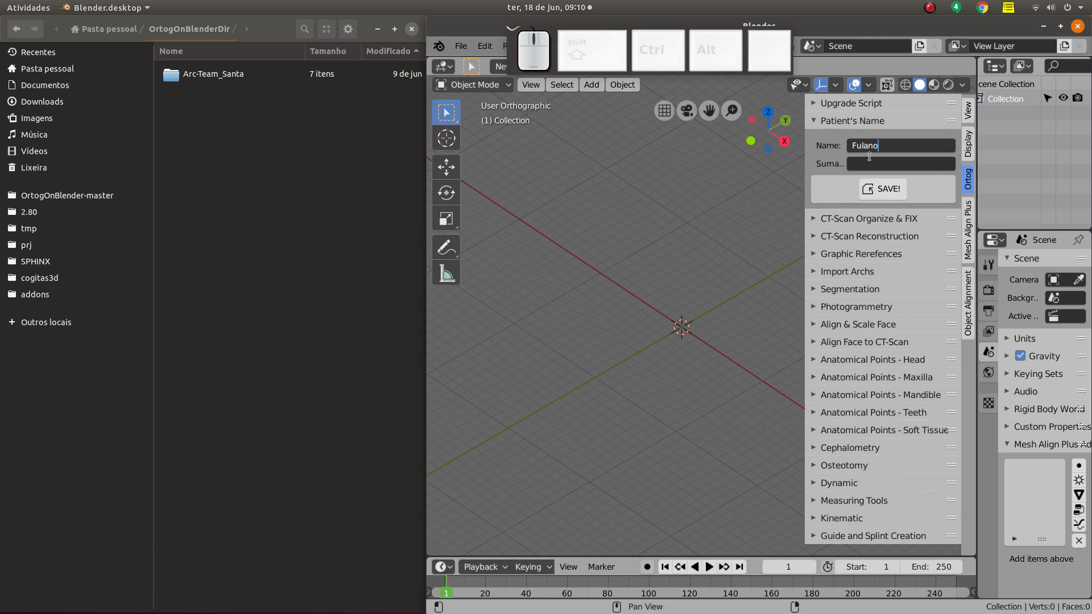
pyautogui.click(870, 160)
pyautogui.write('Tal')
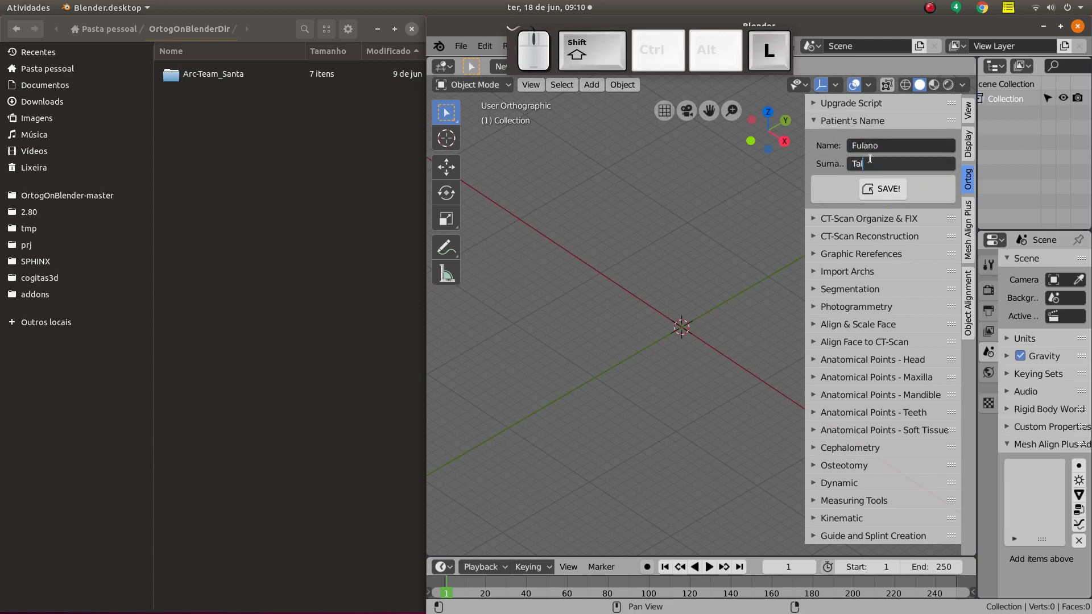
pyautogui.press('Return')
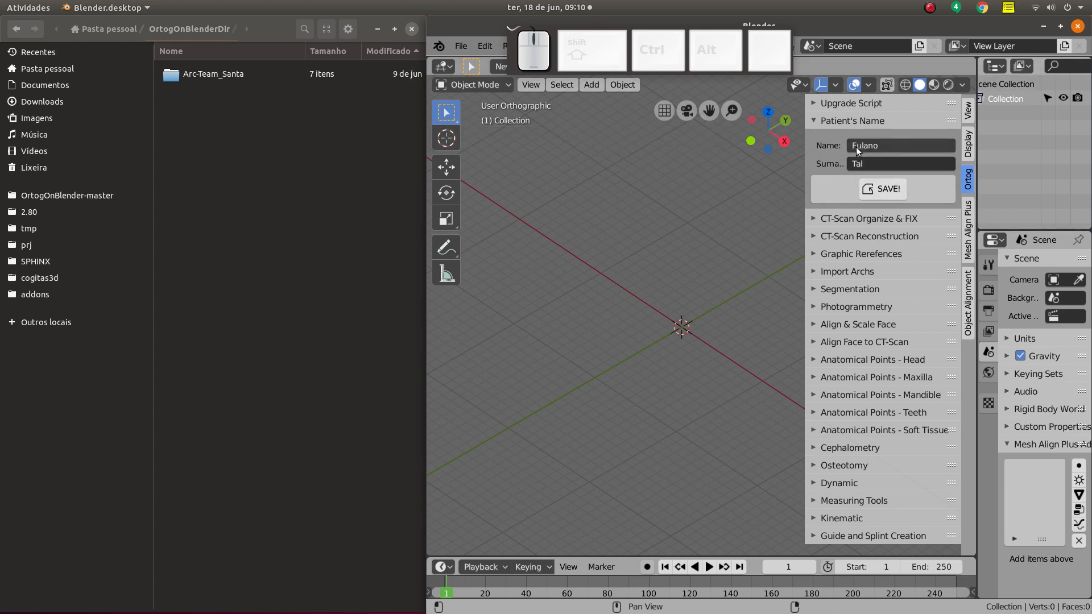
# - Save the patient's base file and open the newly created patient folder in the file manager
pyautogui.click(892, 192)
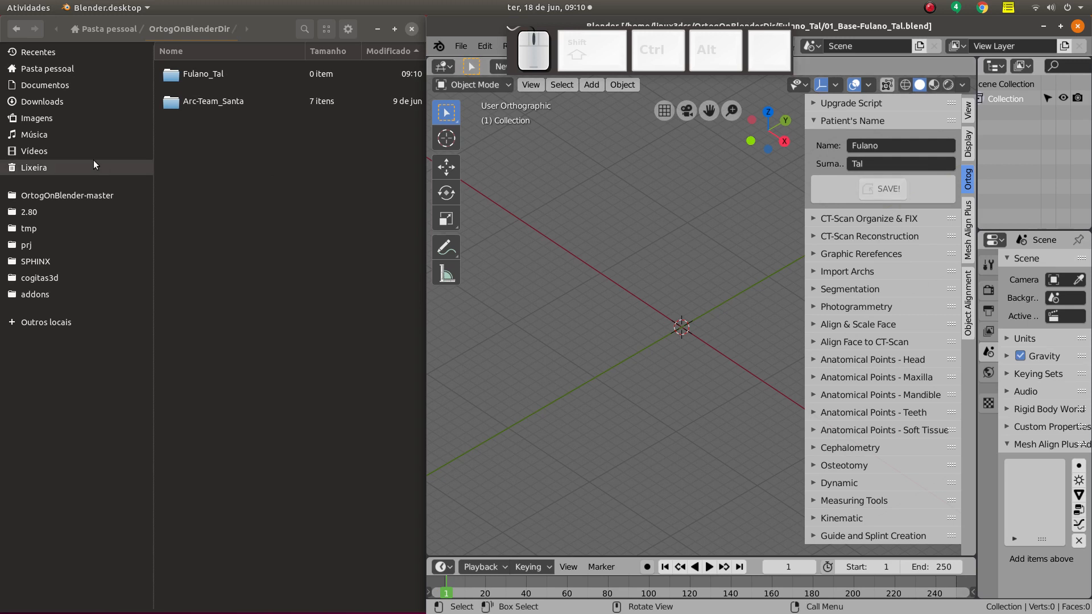
pyautogui.click(200, 76)
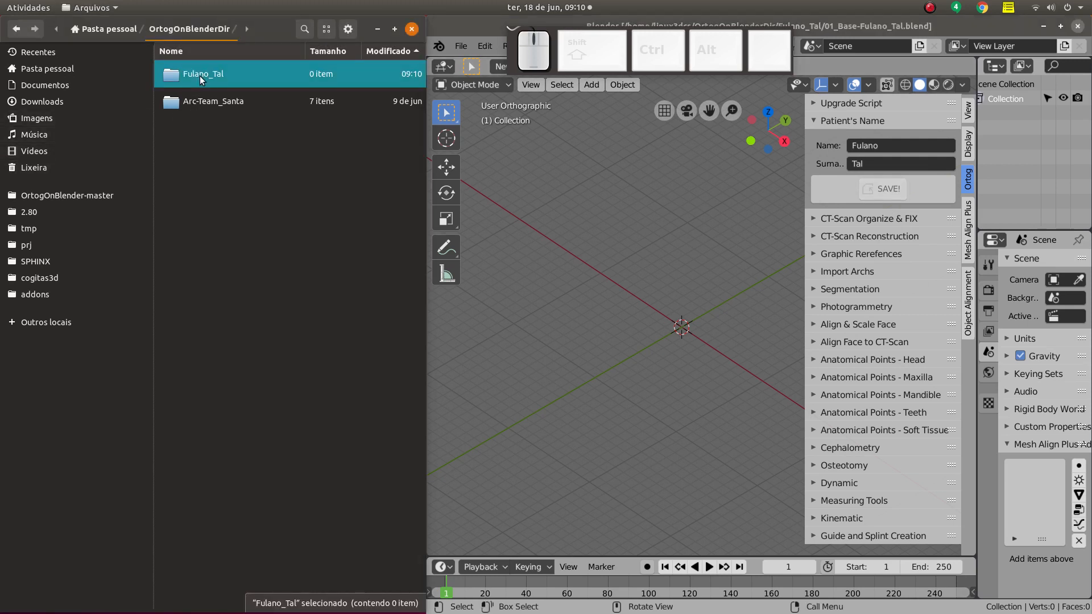
pyautogui.doubleClick(199, 77)
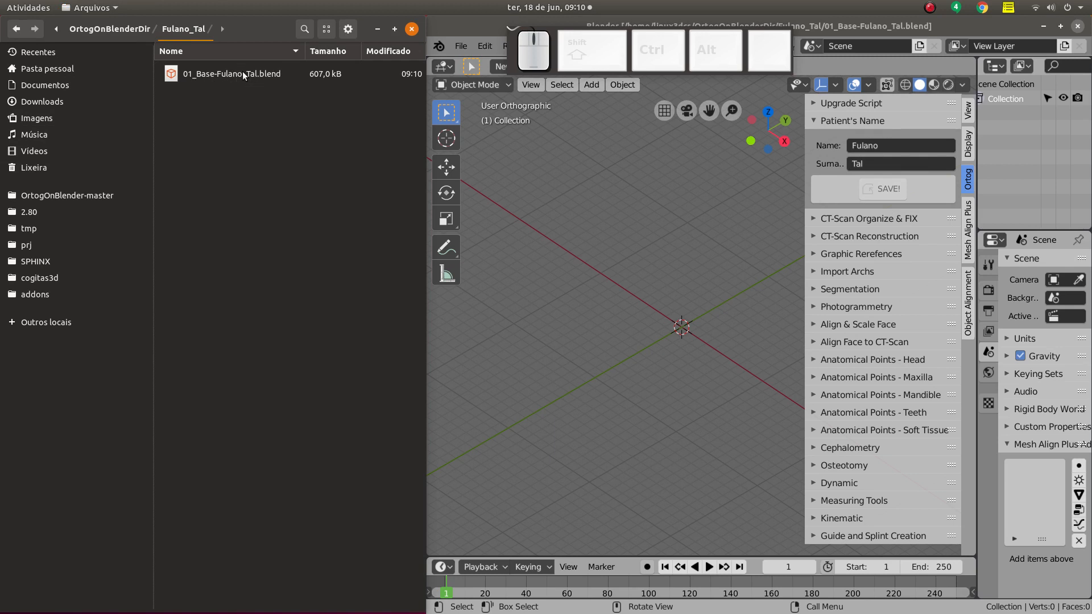
# - Expand only the CT-Scan Reconstruction section and collapse the other Ortog sections
pyautogui.click(814, 235)
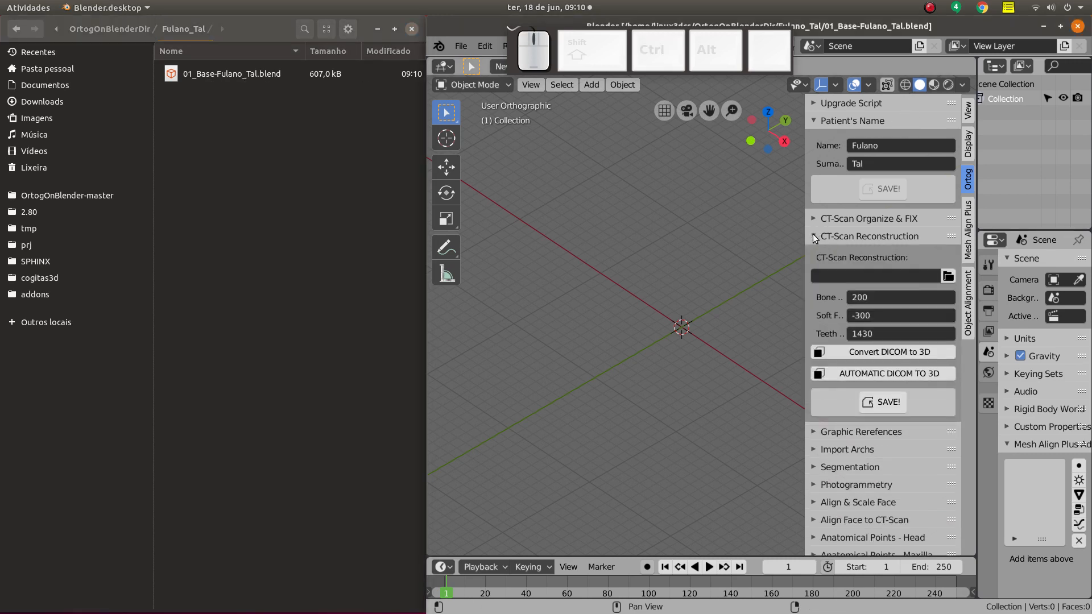
pyautogui.keyDown('ctrl'); pyautogui.click(813, 234); pyautogui.keyUp('ctrl')
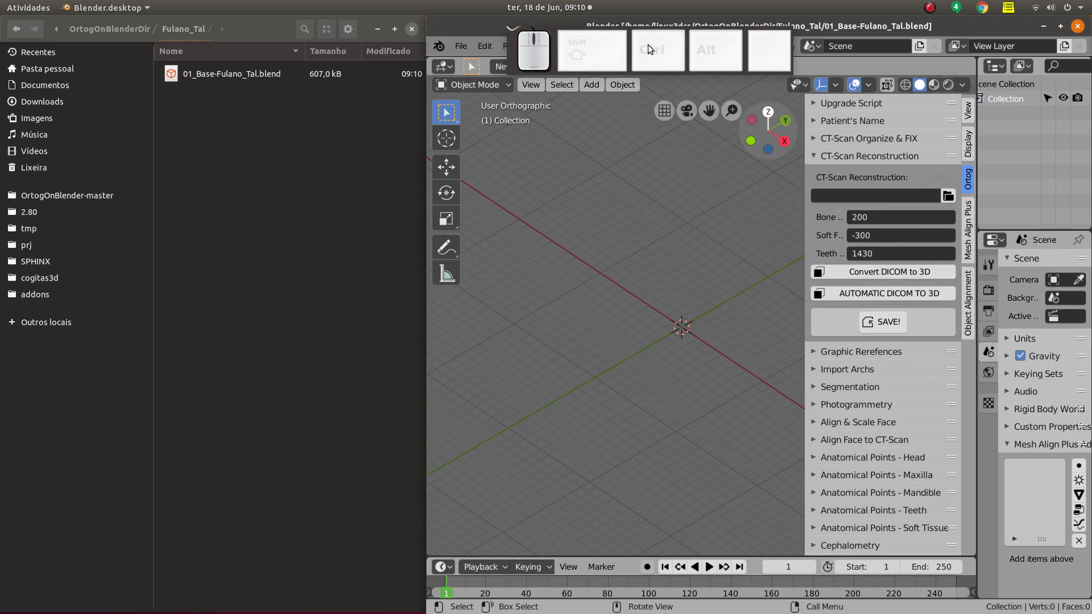
pyautogui.rightClick(555, 22)
pyautogui.click(539, 55)
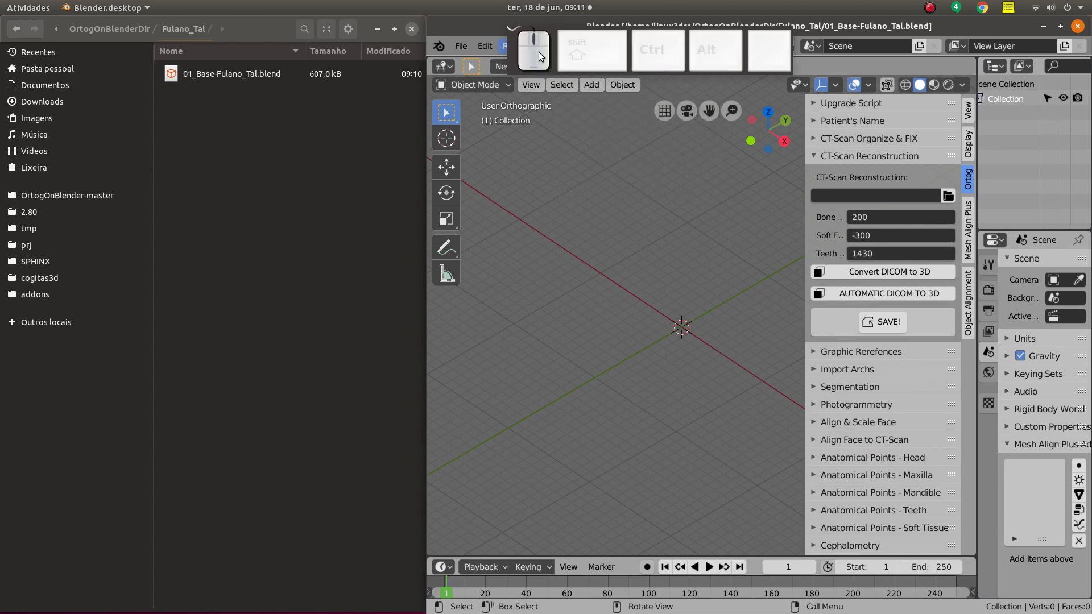
pyautogui.rightClick(538, 53)
pyautogui.click(598, 269)
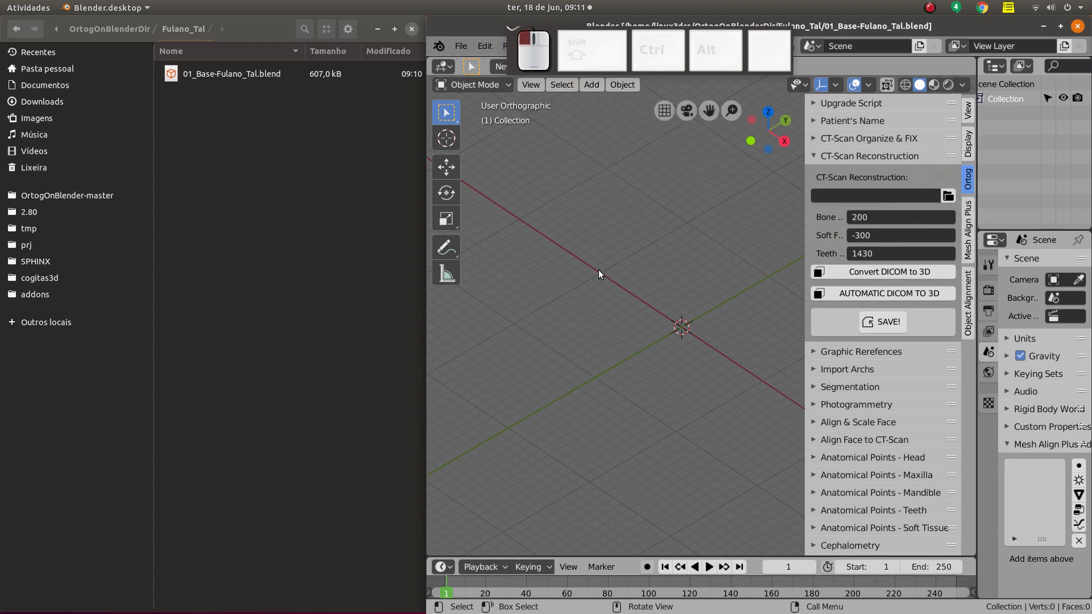
pyautogui.press('ctrl')
# - Set the recent folder TOMOGRAFIA_2 as the CT-scan reconstruction source, using the maximized window to browse
pyautogui.click(947, 196)
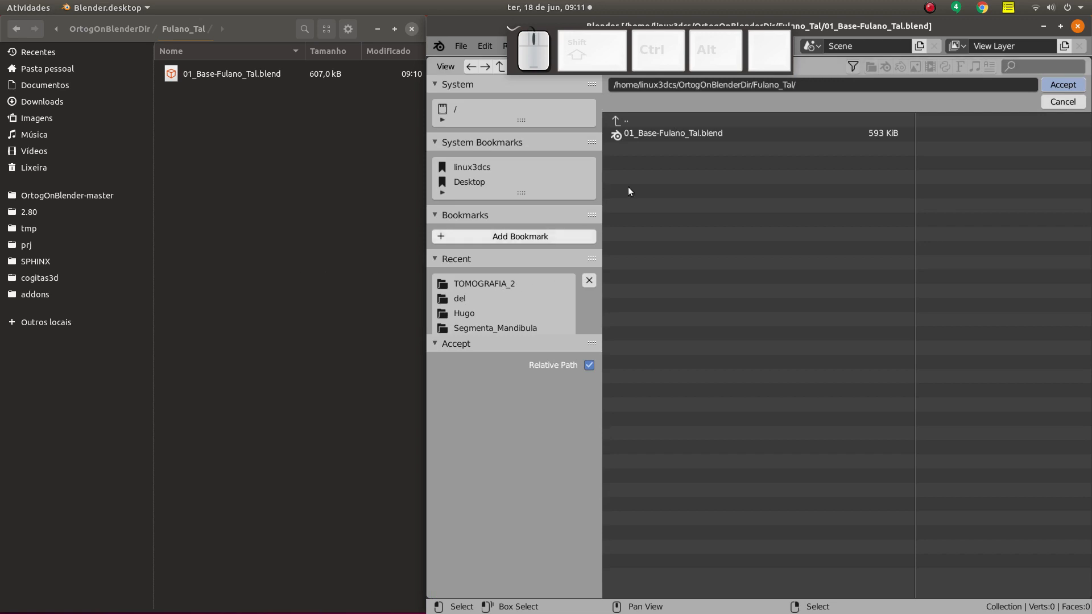
pyautogui.click(1061, 28)
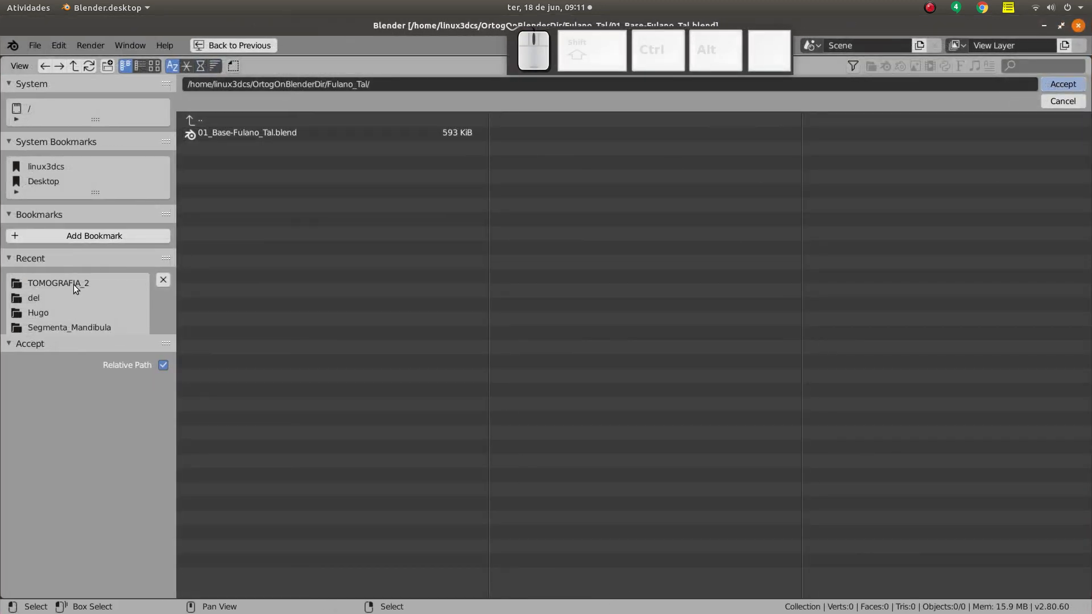
pyautogui.click(73, 283)
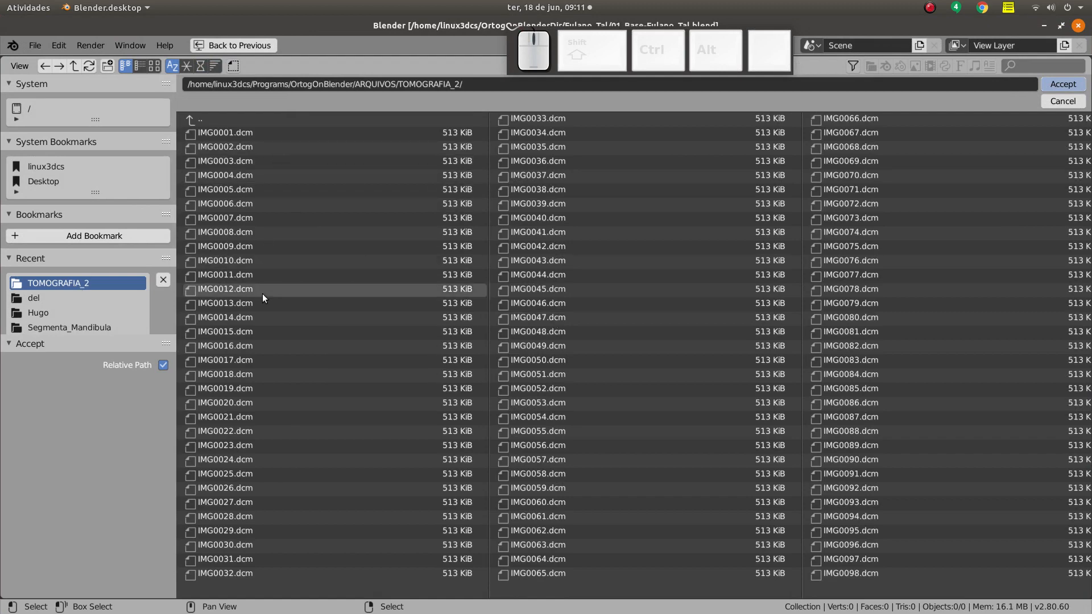
pyautogui.click(1067, 84)
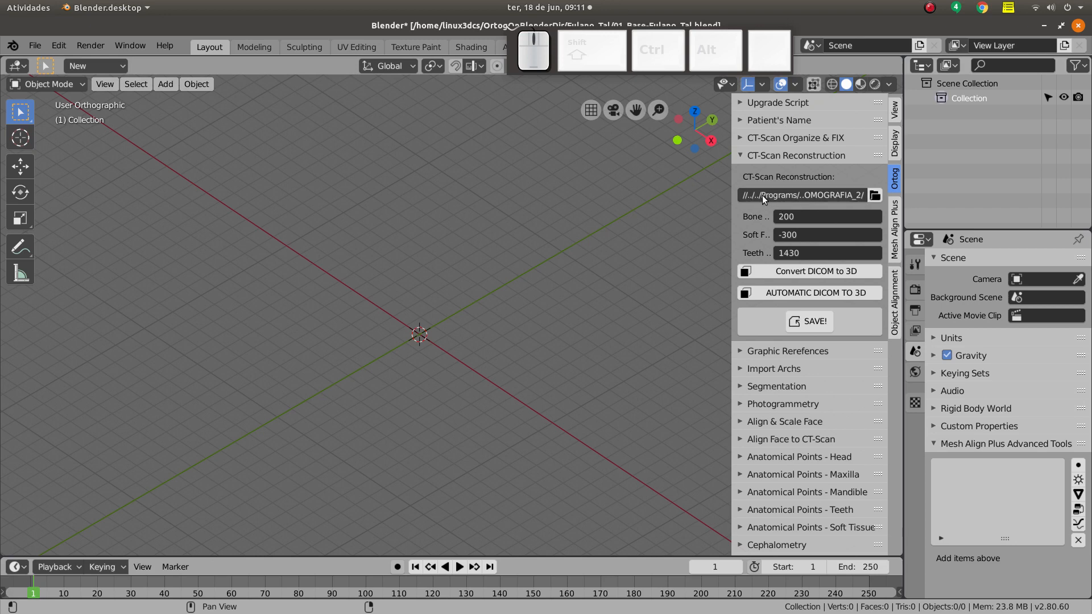
# - Reassign the TOMOGRAFIA_2 source folder with the Relative Path option turned off
pyautogui.click(875, 194)
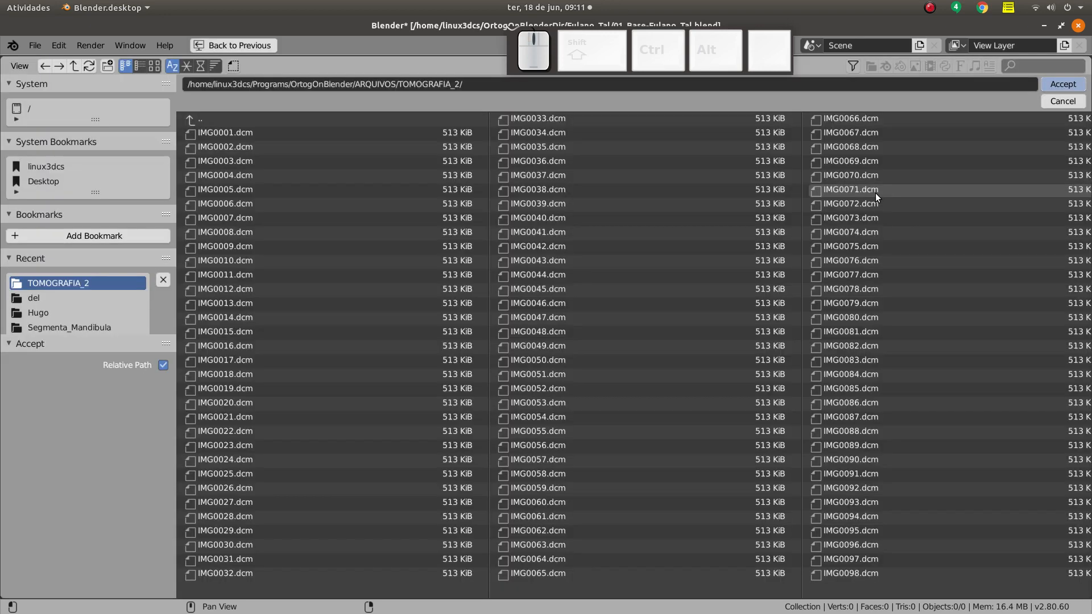
pyautogui.click(163, 365)
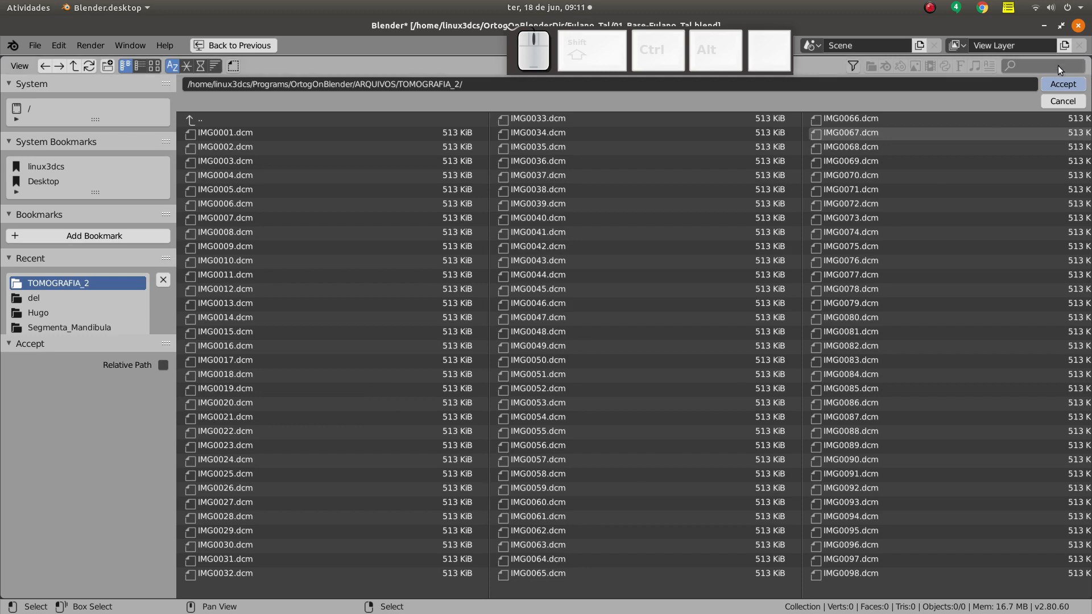
pyautogui.click(1056, 83)
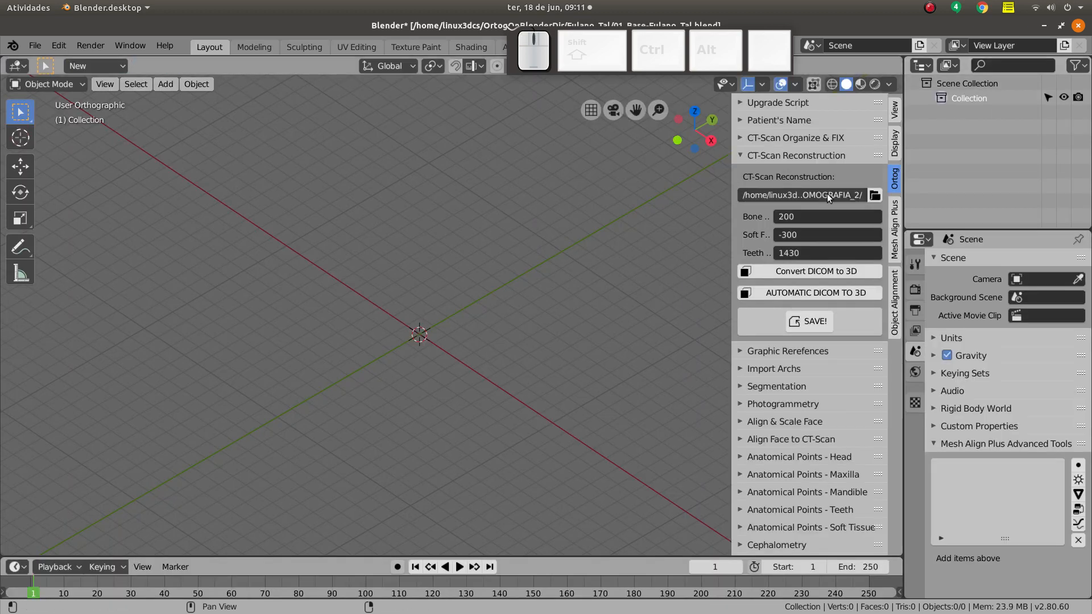
# - Set the reconstruction thresholds to bone 100, soft tissue 65 and teeth 200, and convert the DICOM files to 3D
pyautogui.click(808, 215)
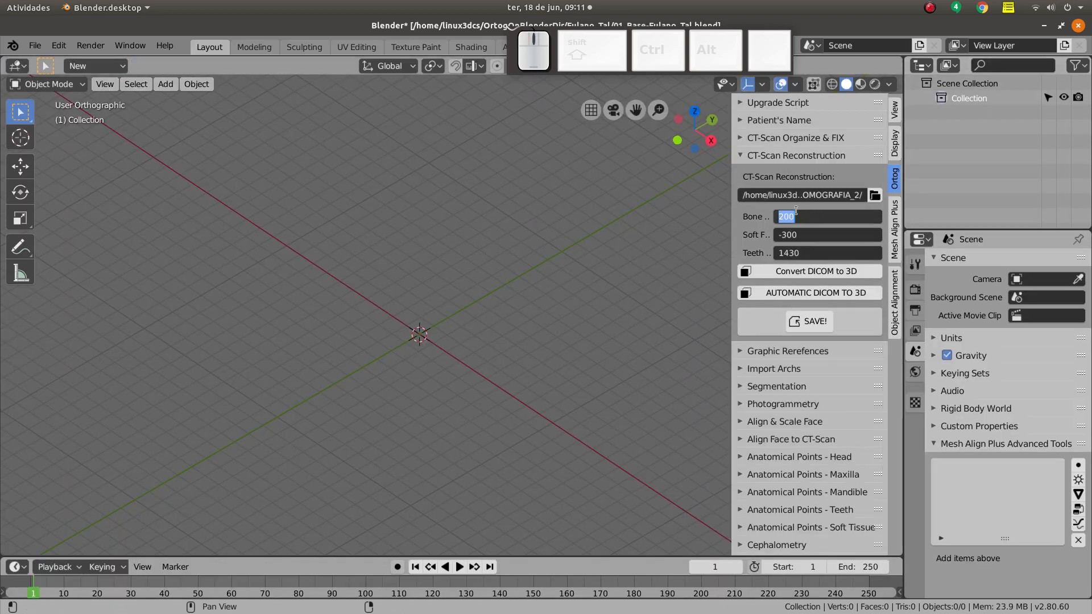
pyautogui.write('100')
pyautogui.press('Tab')
pyautogui.write('65')
pyautogui.press('Tab')
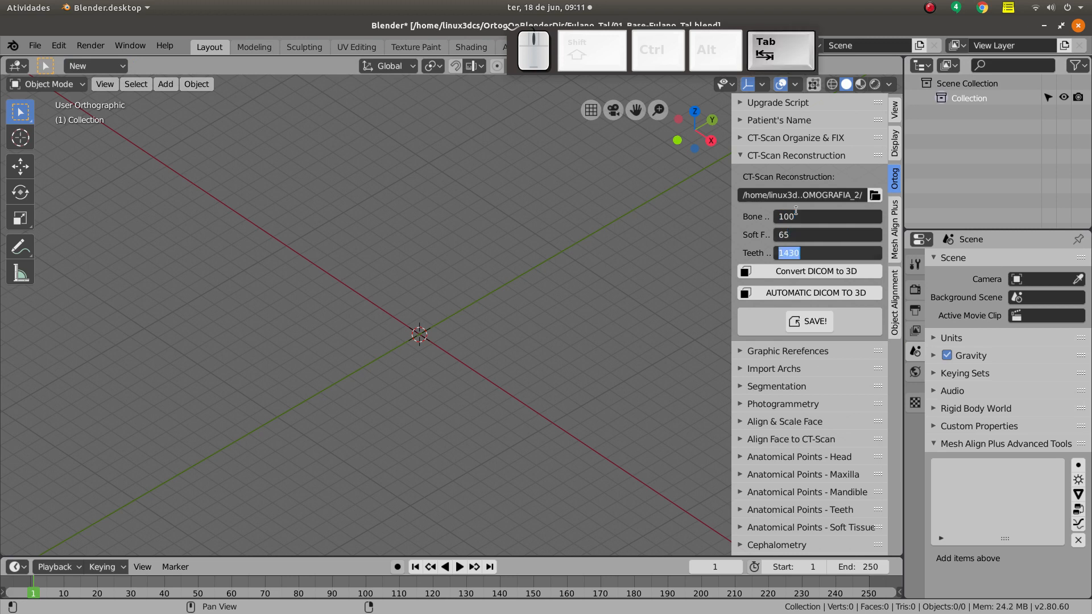
pyautogui.write('200')
pyautogui.press('Return')
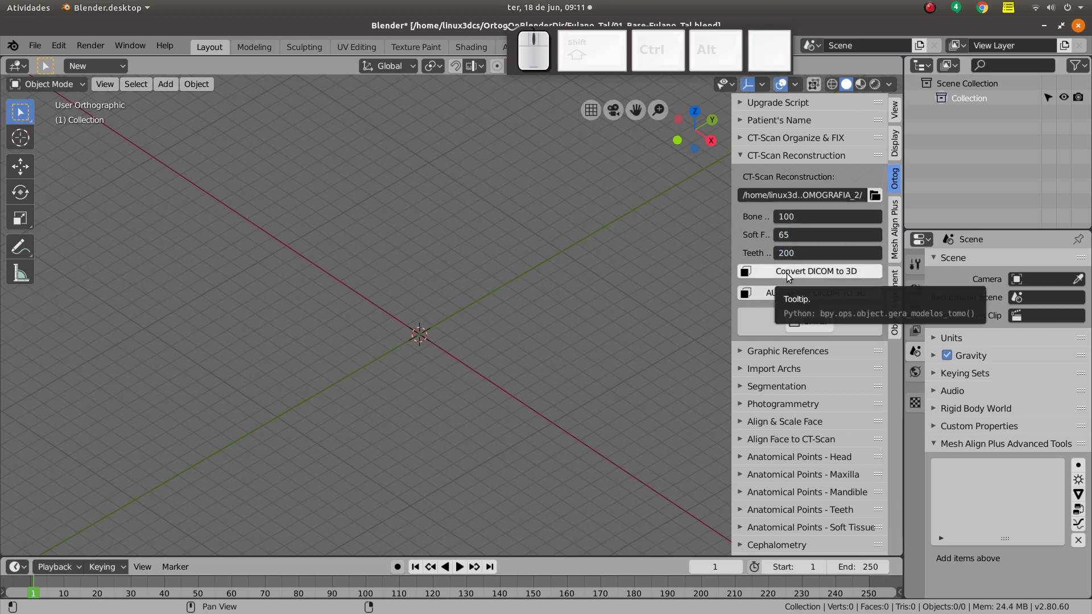
pyautogui.click(825, 272)
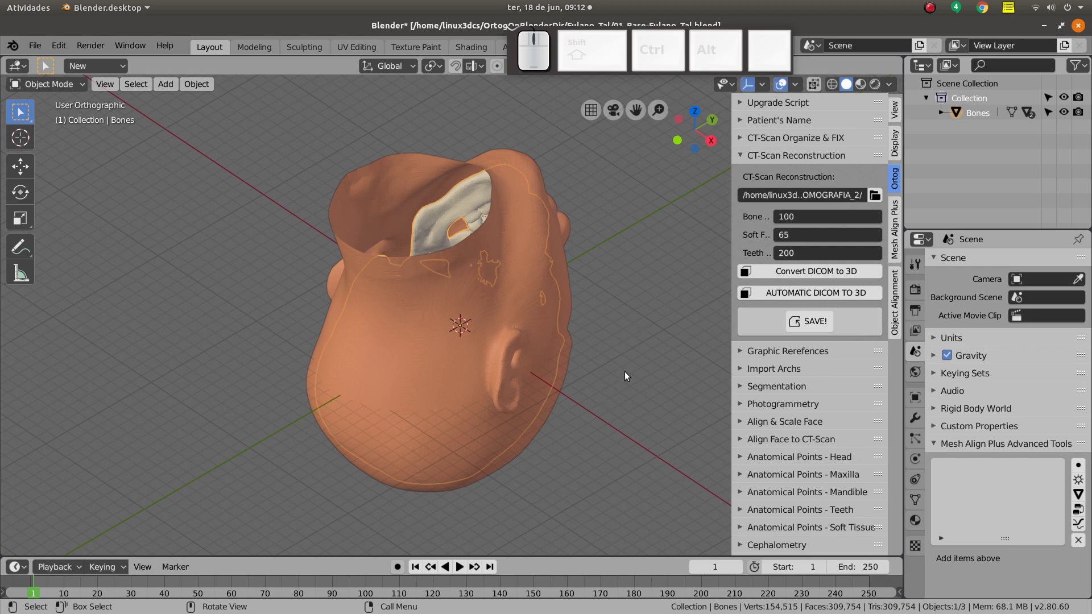
# - Save the CT-scan reconstruction with the file manager in view and select the new 02_CT_Scan file in the patient's folder
pyautogui.click(1060, 26)
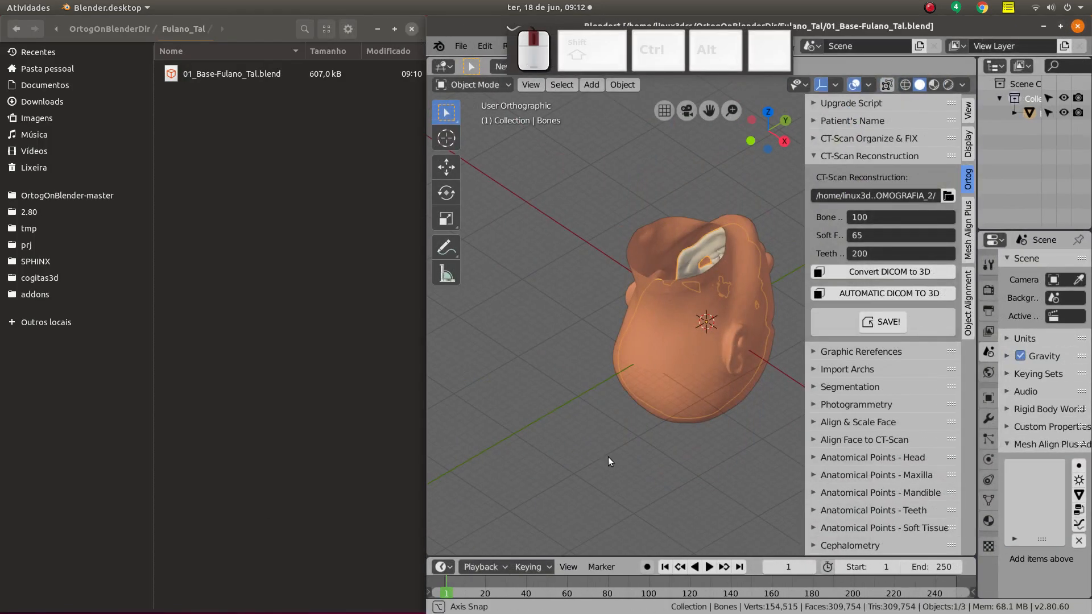
pyautogui.moveTo(609, 456); pyautogui.dragTo(632, 449, button='middle')
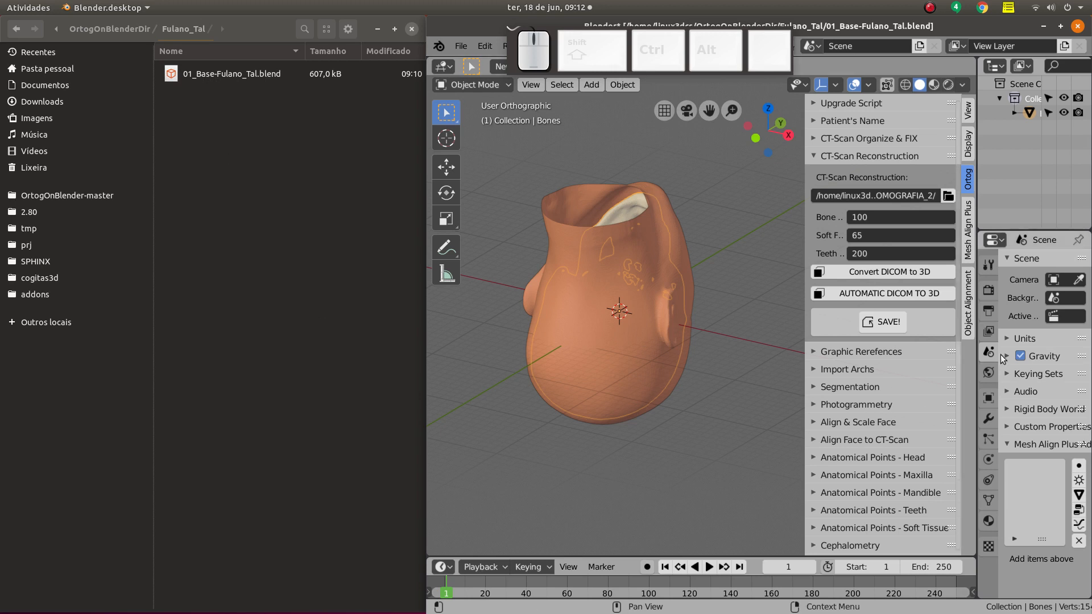
pyautogui.click(890, 324)
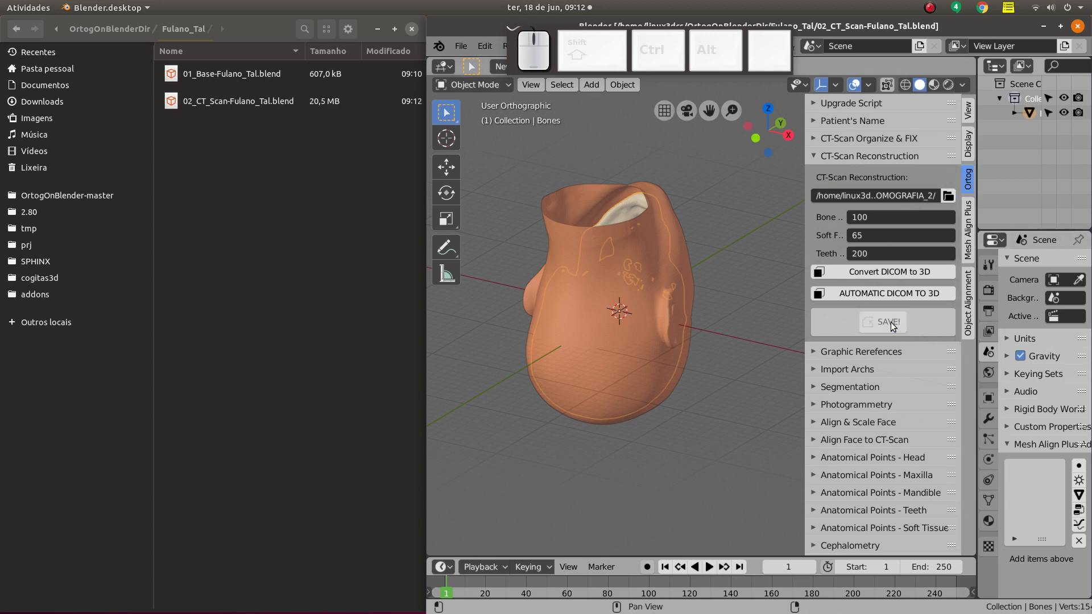
pyautogui.click(195, 103)
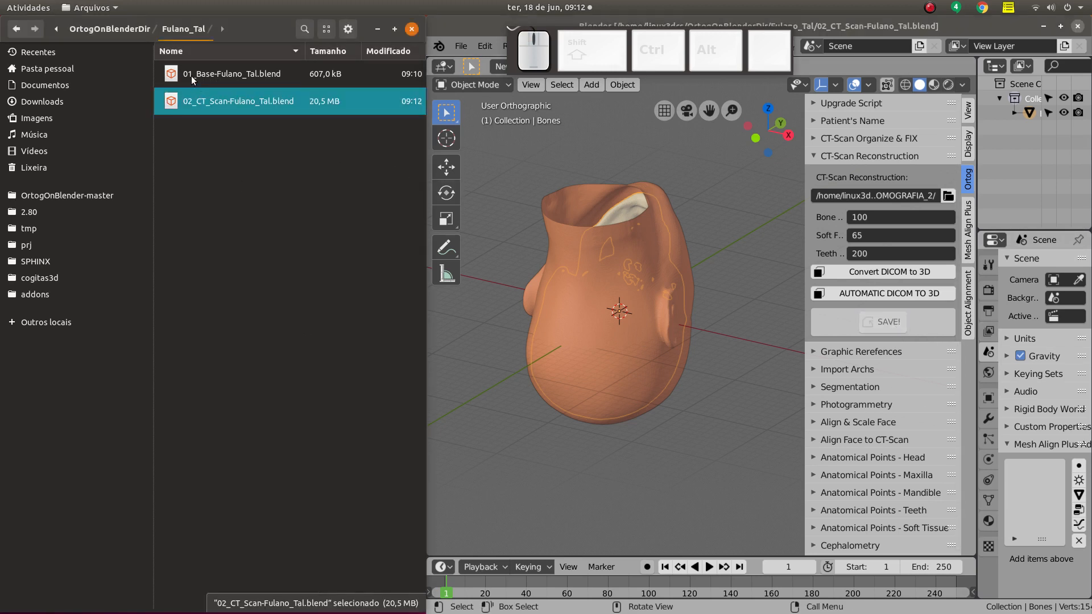
pyautogui.click(191, 76)
pyautogui.click(208, 104)
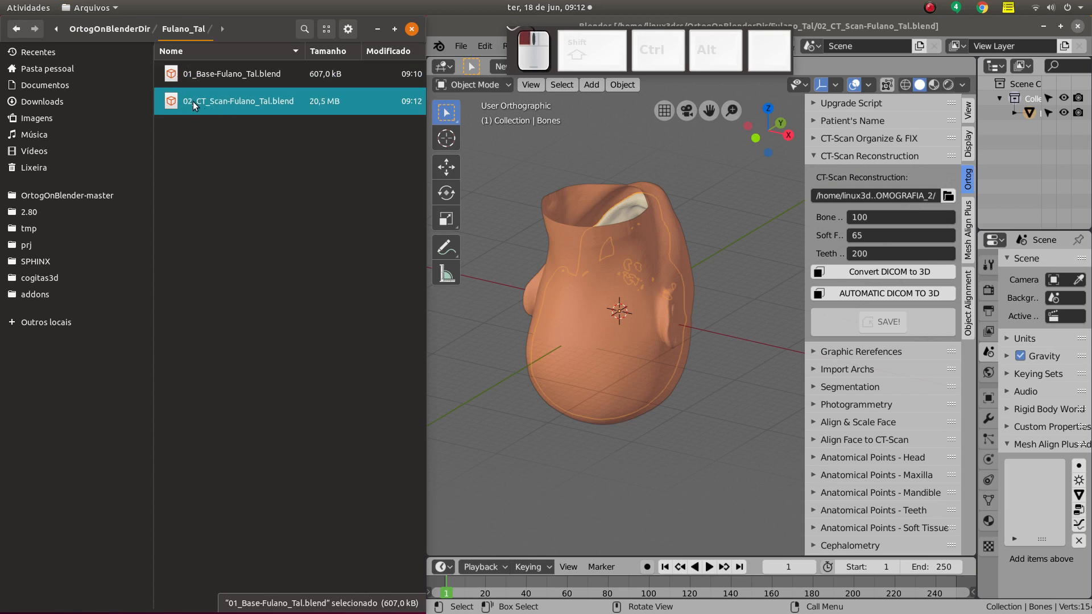
# - Compare the file sizes of the 01_Base and 02_CT_Scan files in the patient's folder
pyautogui.click(192, 79)
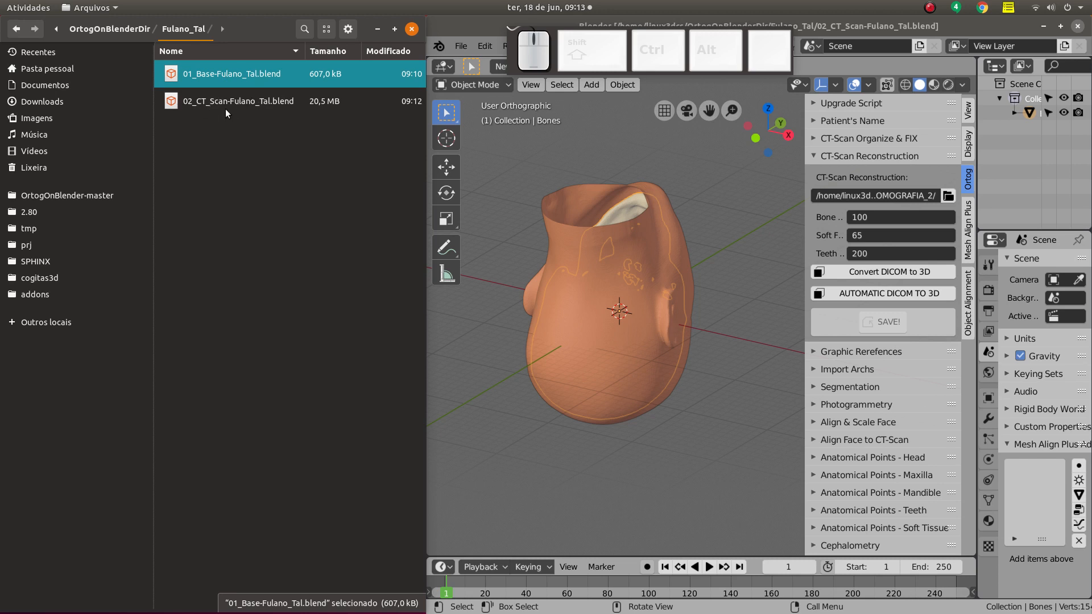
pyautogui.click(323, 103)
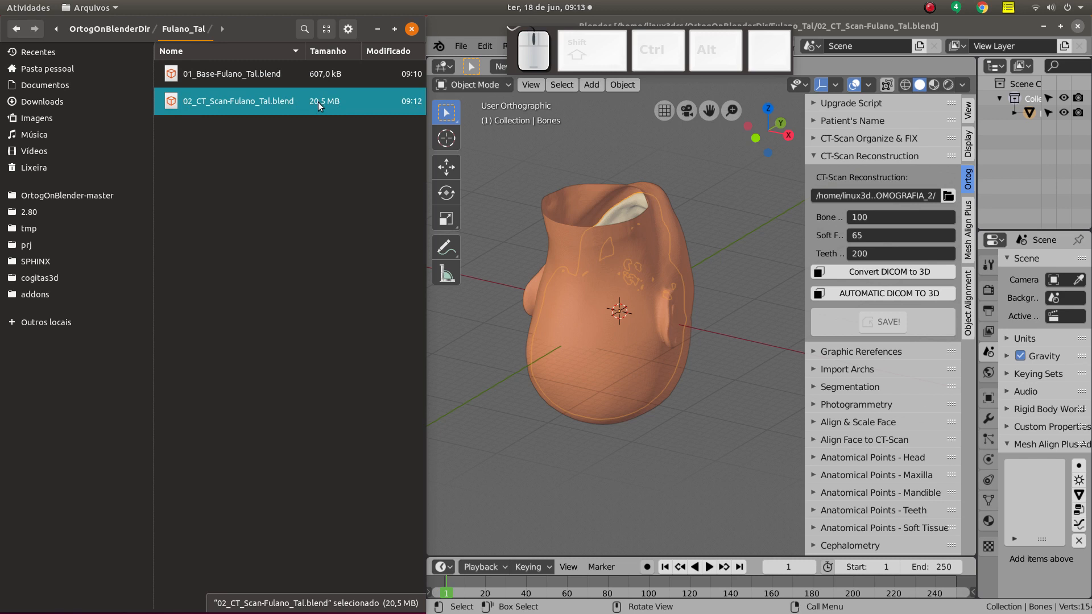
pyautogui.click(322, 75)
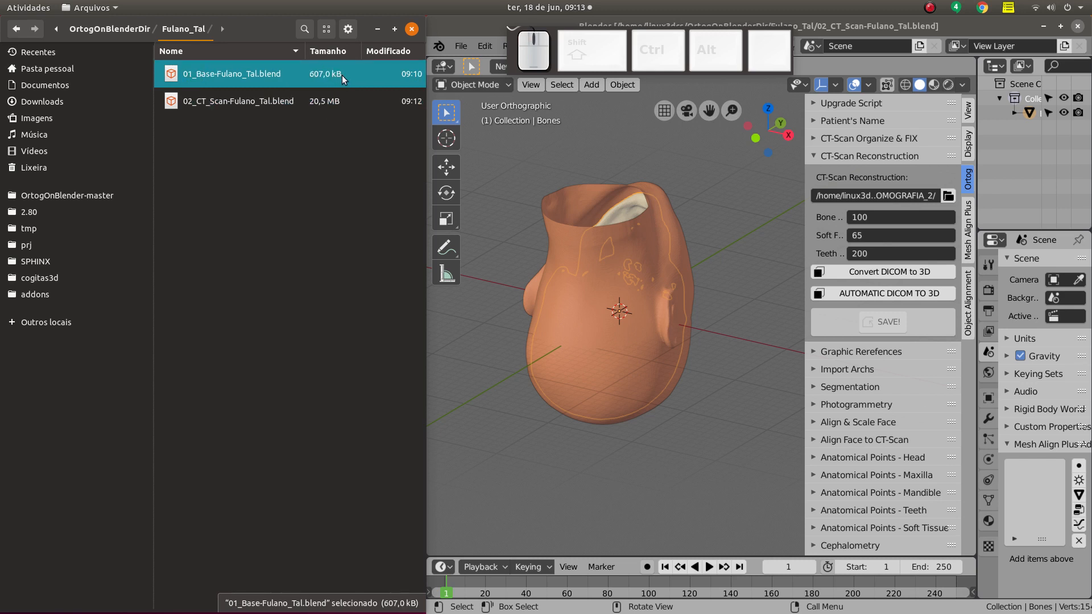
pyautogui.click(328, 99)
pyautogui.click(329, 77)
pyautogui.click(323, 97)
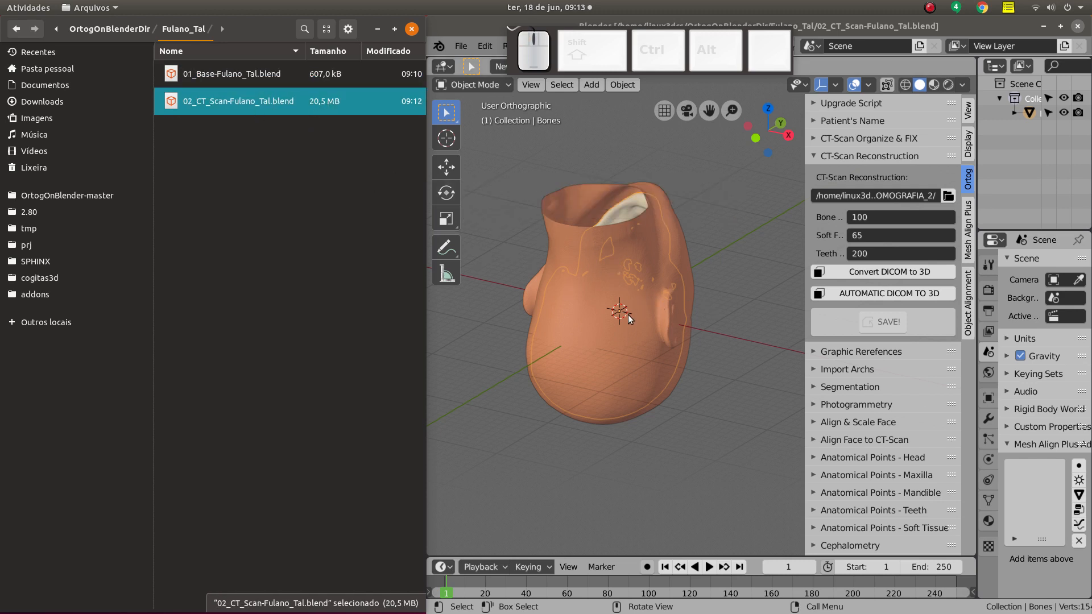
# - Switch to the Blender window in maximized form and rotate the reconstructed head 180 degrees about the X axis in front view
pyautogui.click(1061, 27)
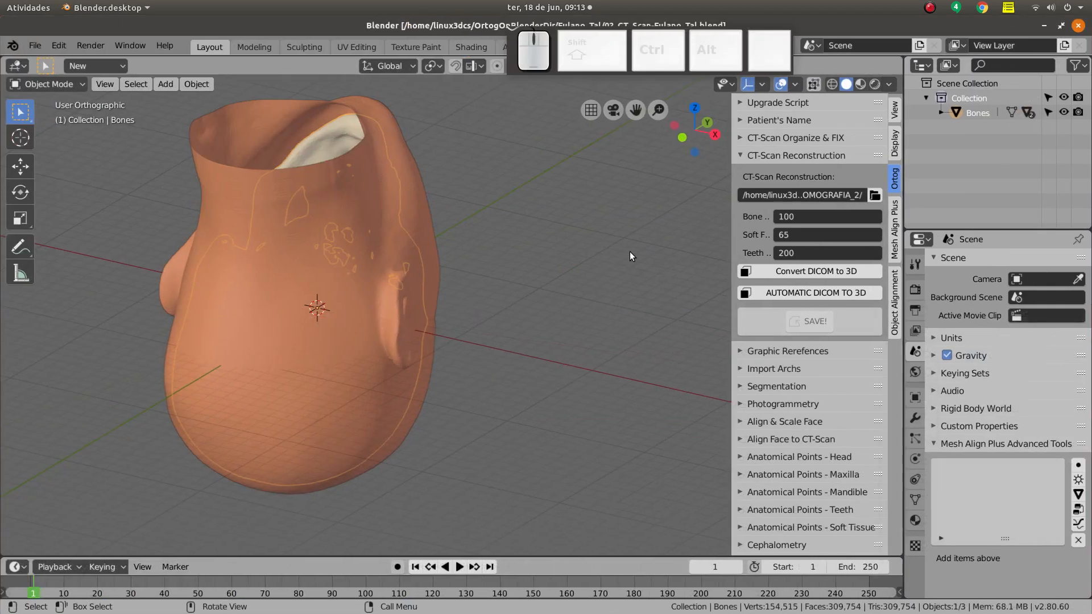
pyautogui.keyDown('shift'); pyautogui.moveTo(377, 342); pyautogui.dragTo(421, 408, button='middle'); pyautogui.keyUp('shift')
pyautogui.press('KP_1')
pyautogui.write('r')
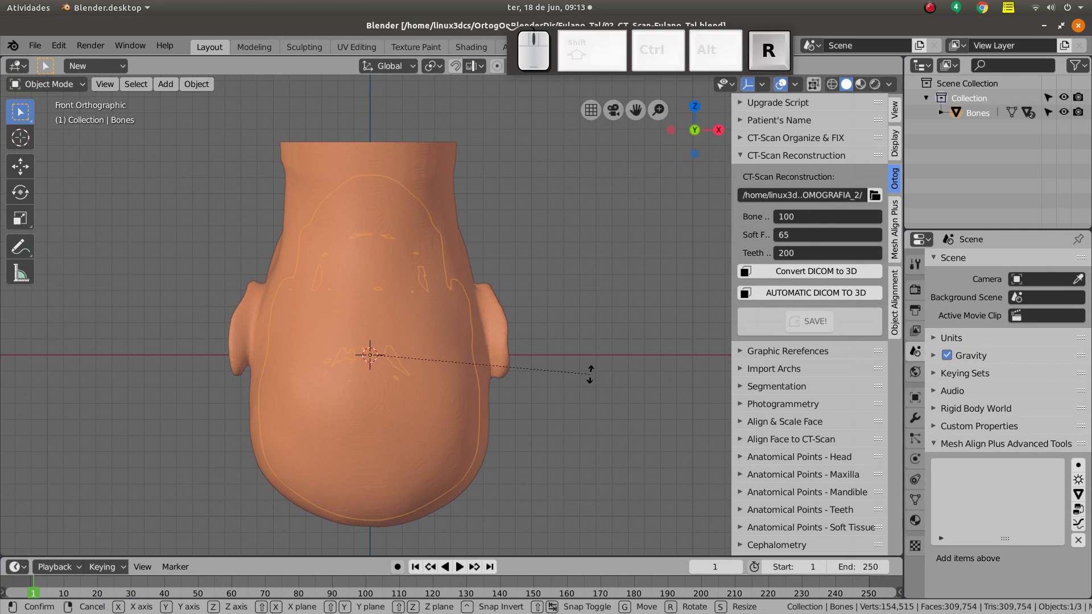
pyautogui.write('x180')
pyautogui.press('KP_Enter')
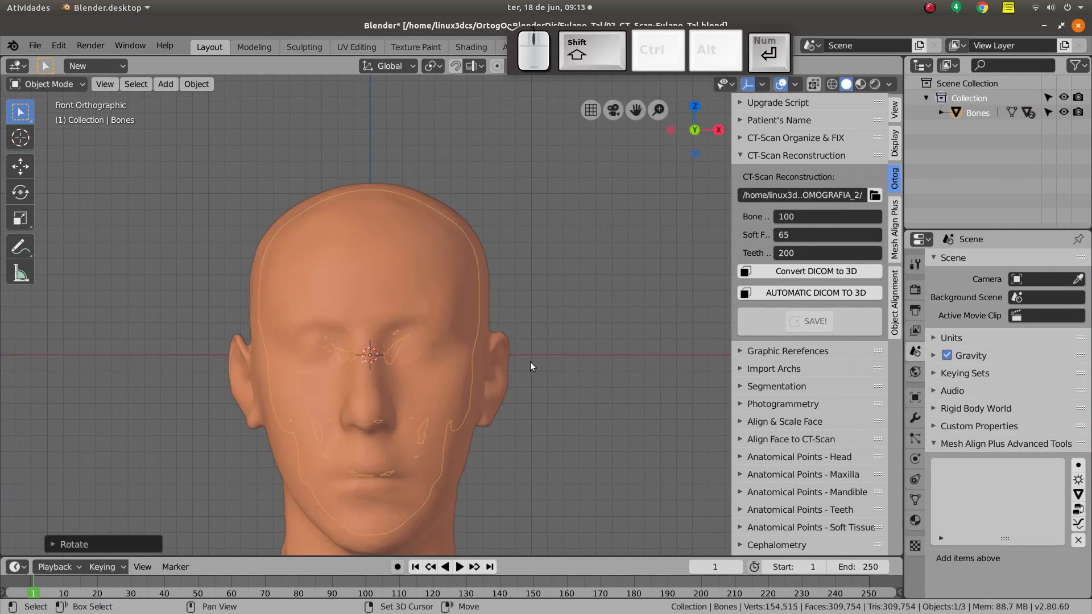
pyautogui.keyDown('shift'); pyautogui.moveTo(530, 362); pyautogui.dragTo(536, 285, button='middle'); pyautogui.keyUp('shift')
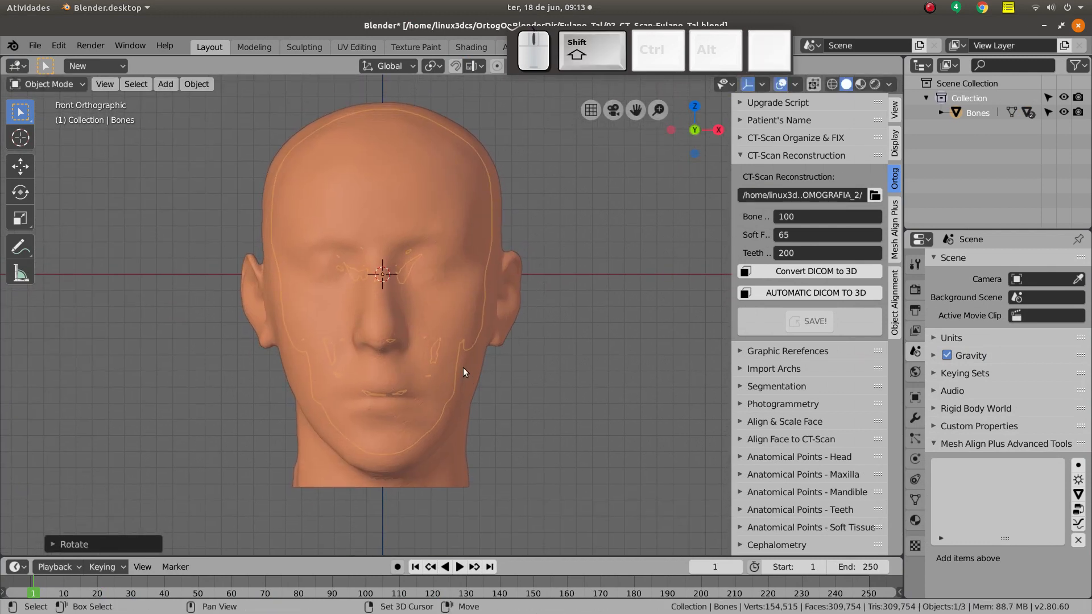
pyautogui.keyDown('ctrl'); pyautogui.keyDown('shift'); pyautogui.moveTo(463, 367); pyautogui.dragTo(518, 431, button='middle'); pyautogui.keyUp('shift'); pyautogui.keyUp('ctrl')
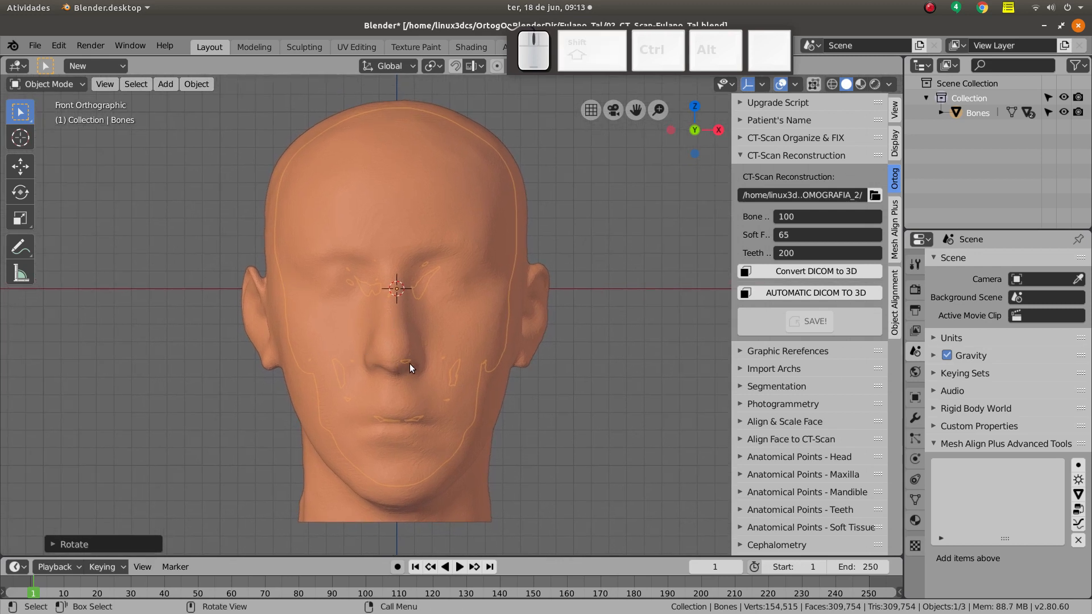
# - Examine the reconstructed head from the front in wireframe shading and return it to solid shading
pyautogui.press('z')
pyautogui.press('z')
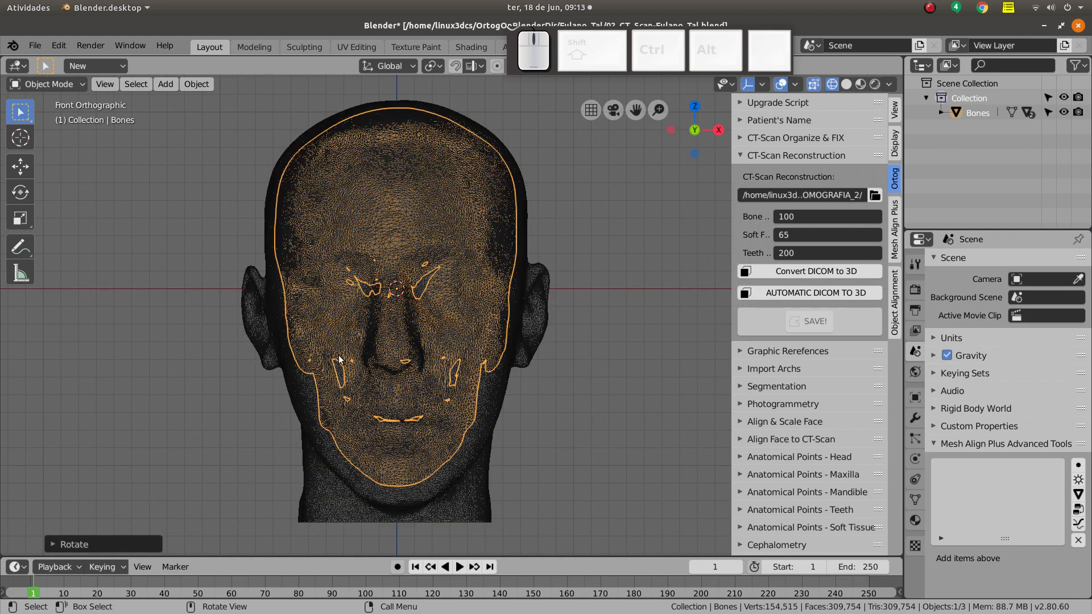
pyautogui.keyDown('shift'); pyautogui.moveTo(368, 335); pyautogui.dragTo(379, 340, button='middle'); pyautogui.keyUp('shift')
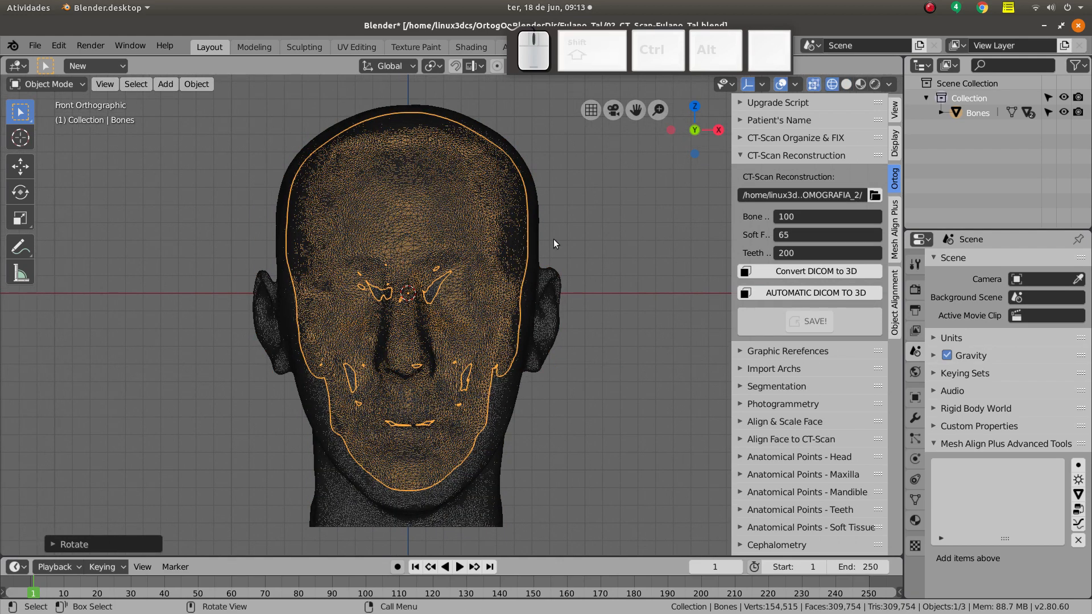
pyautogui.press('z')
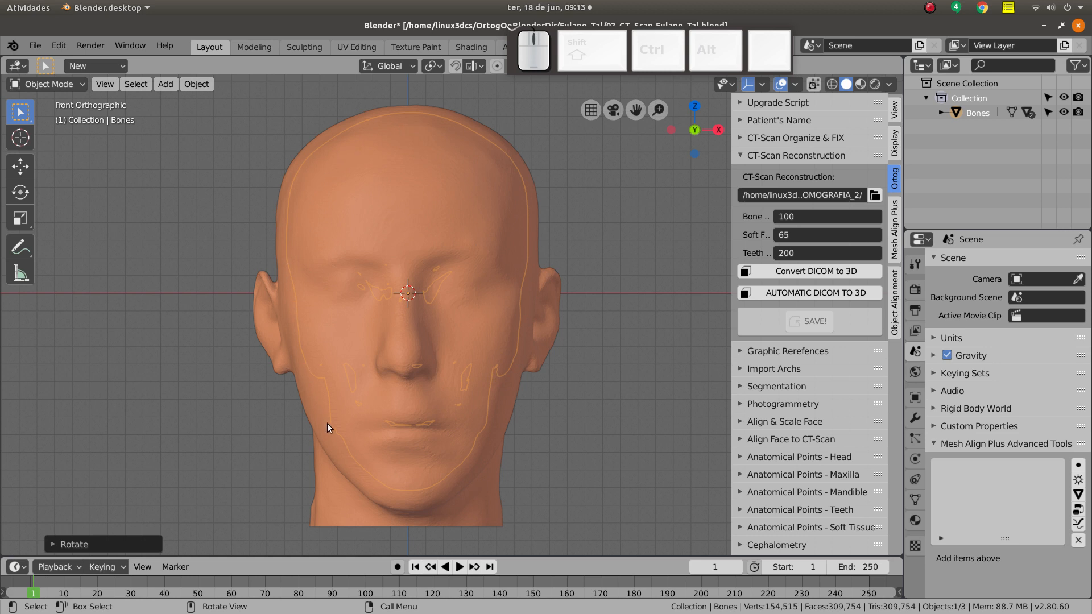
pyautogui.keyDown('shift'); pyautogui.moveTo(397, 430); pyautogui.dragTo(416, 419, button='middle'); pyautogui.keyUp('shift')
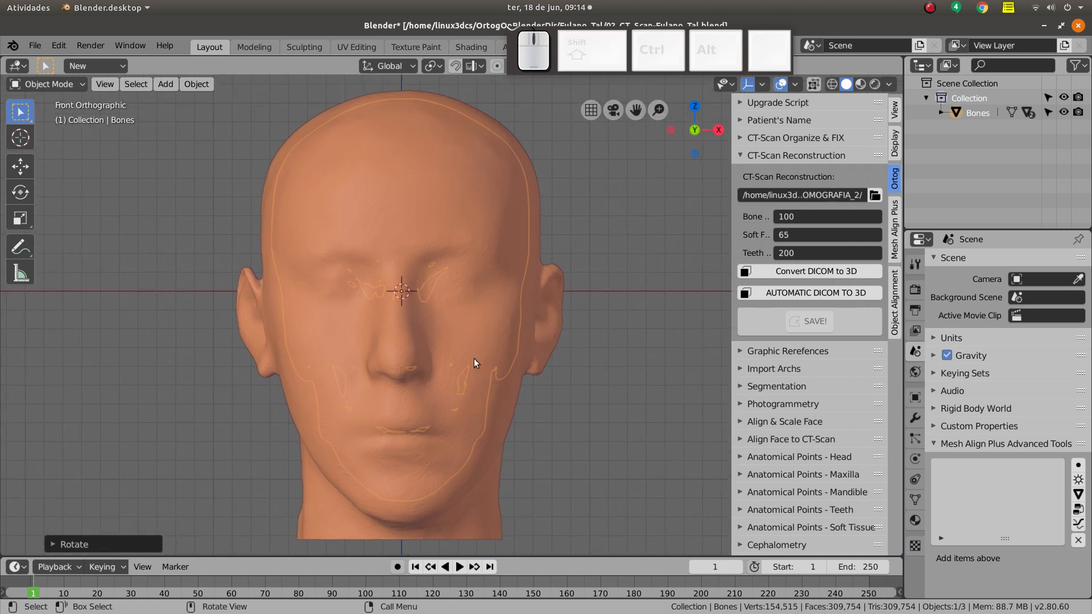
pyautogui.press('g')
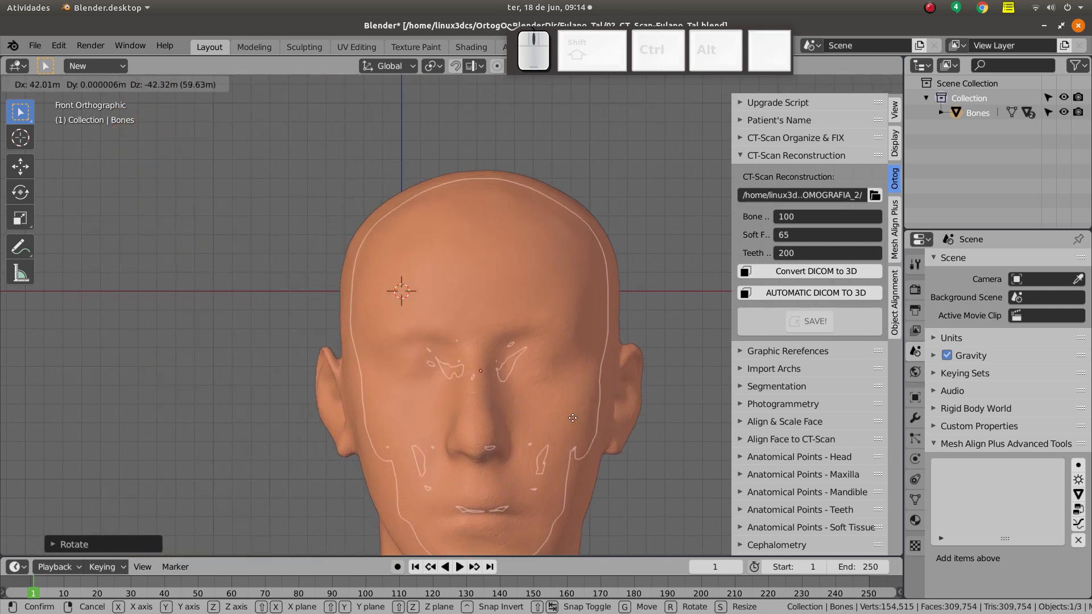
pyautogui.rightClick(415, 310)
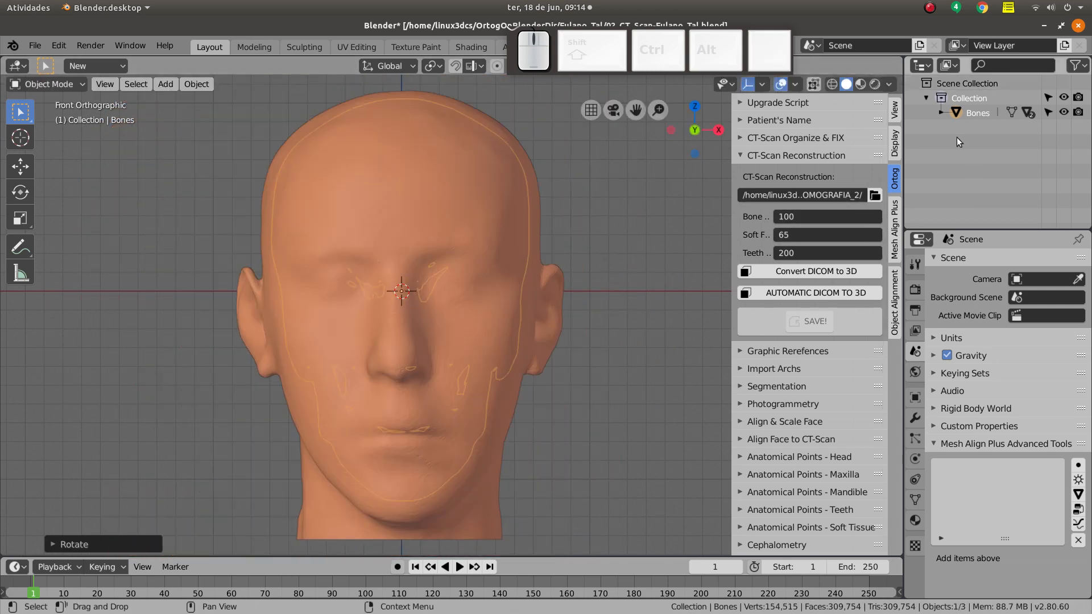
pyautogui.keyDown('shift'); pyautogui.moveTo(442, 356); pyautogui.dragTo(448, 353, button='middle'); pyautogui.keyUp('shift')
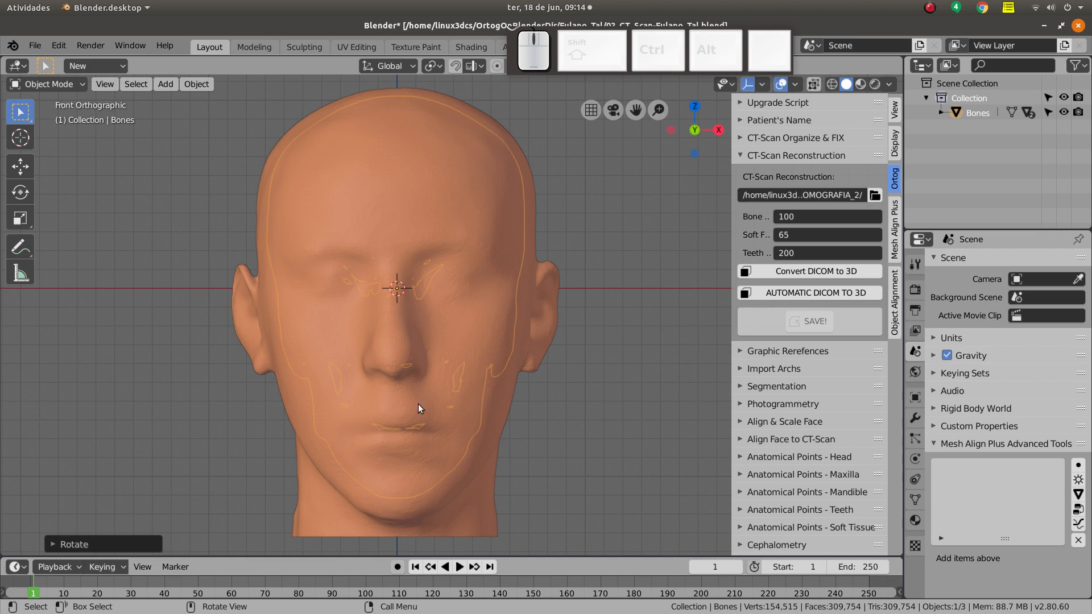
# - Clip the view to one half of the head to examine the bones and teeth inside, and clear the clipping in front view
pyautogui.press('b')
pyautogui.moveTo(212, 95); pyautogui.dragTo(397, 543)
pyautogui.moveTo(499, 402); pyautogui.dragTo(469, 410, button='middle')
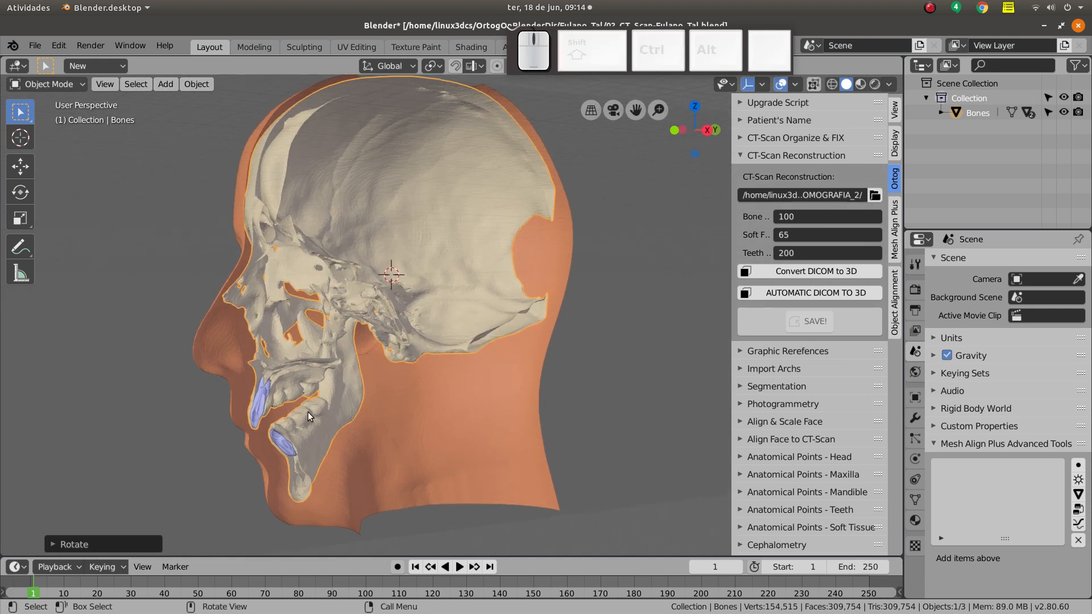
pyautogui.moveTo(308, 411); pyautogui.dragTo(268, 409, button='middle')
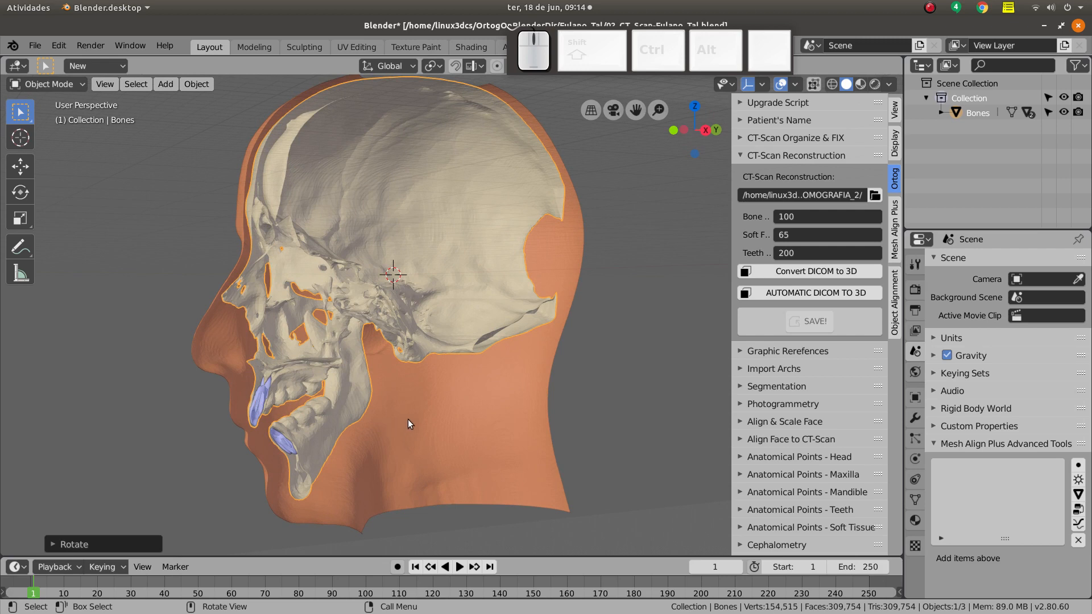
pyautogui.press('g')
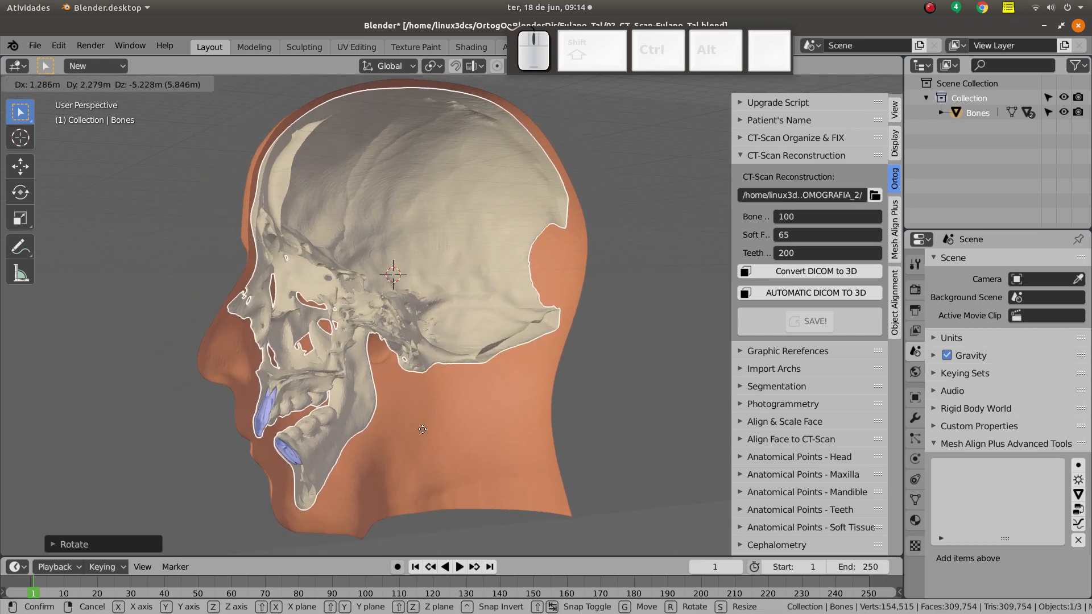
pyautogui.click(422, 429)
pyautogui.moveTo(422, 428); pyautogui.dragTo(391, 358, button='middle')
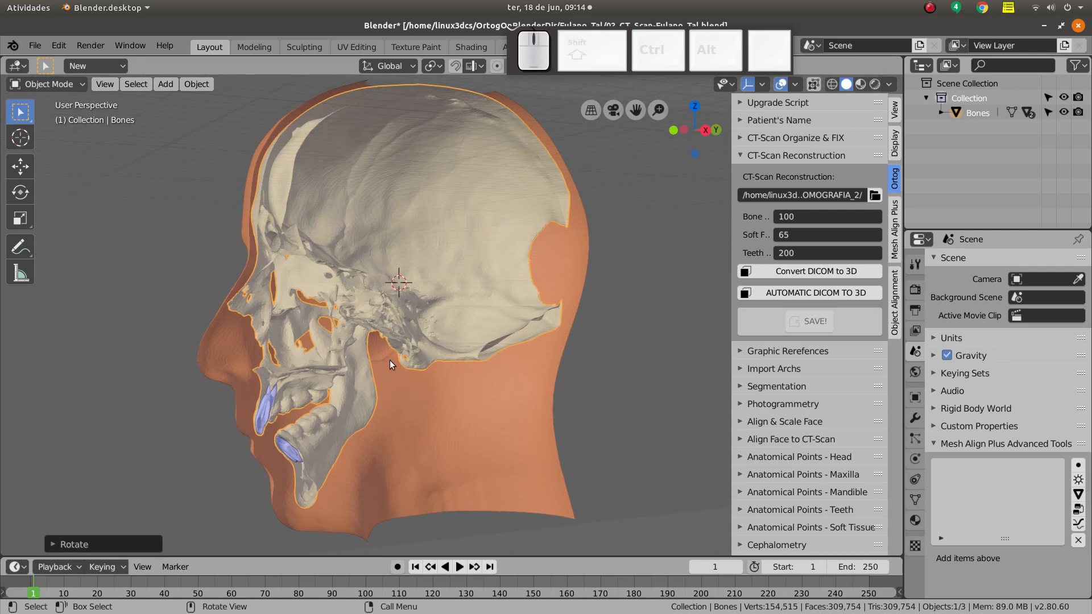
pyautogui.press('KP_1')
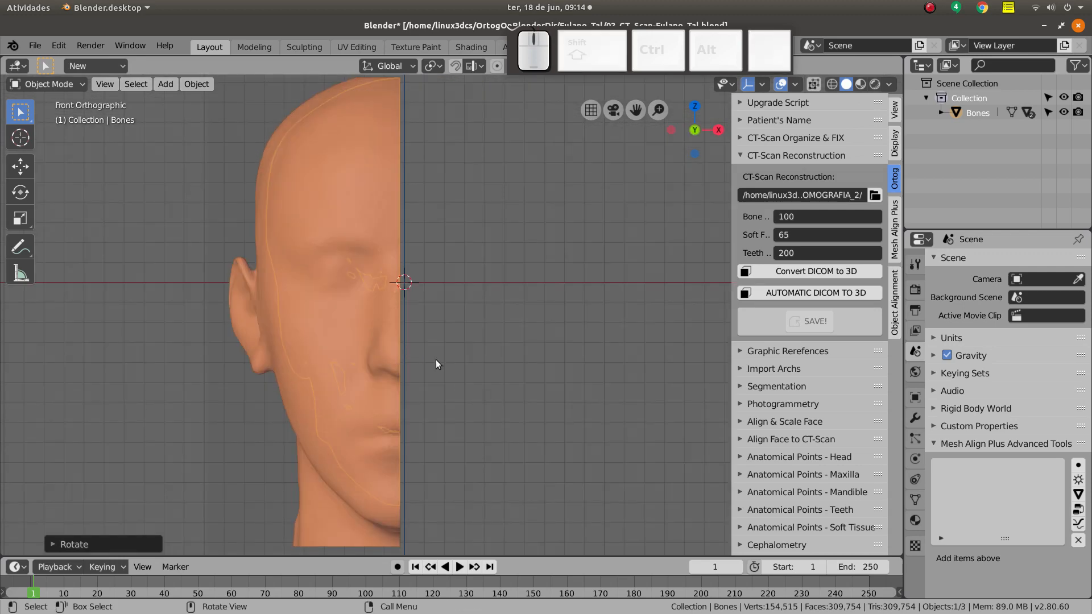
pyautogui.hotkey('alt', 'b')
pyautogui.keyDown('shift'); pyautogui.moveTo(459, 373); pyautogui.dragTo(467, 387, button='middle'); pyautogui.keyUp('shift')
# - Expand the Bones hierarchy and hide its SoftTissue and Teeth objects, leaving only the skull shown
pyautogui.click(941, 112)
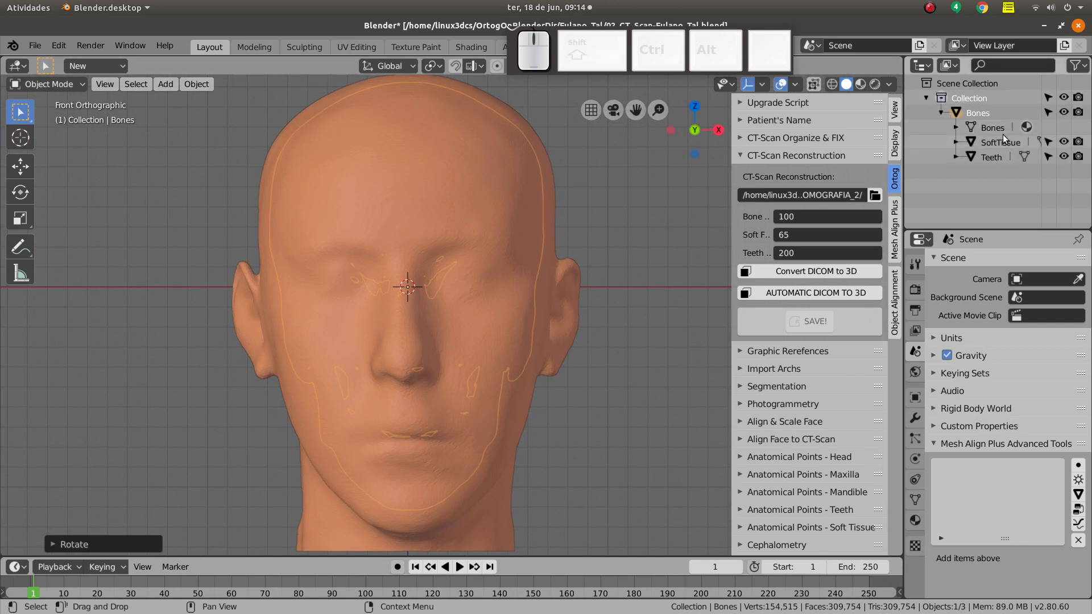
pyautogui.keyDown('shift'); pyautogui.moveTo(412, 326); pyautogui.dragTo(403, 328, button='middle'); pyautogui.keyUp('shift')
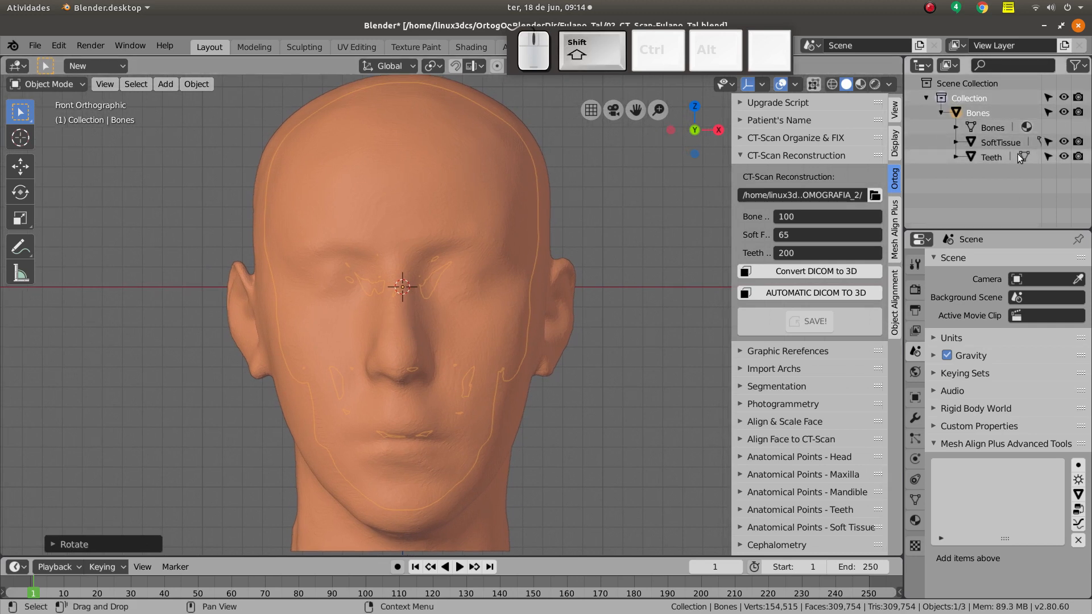
pyautogui.click(1063, 142)
pyautogui.click(1063, 157)
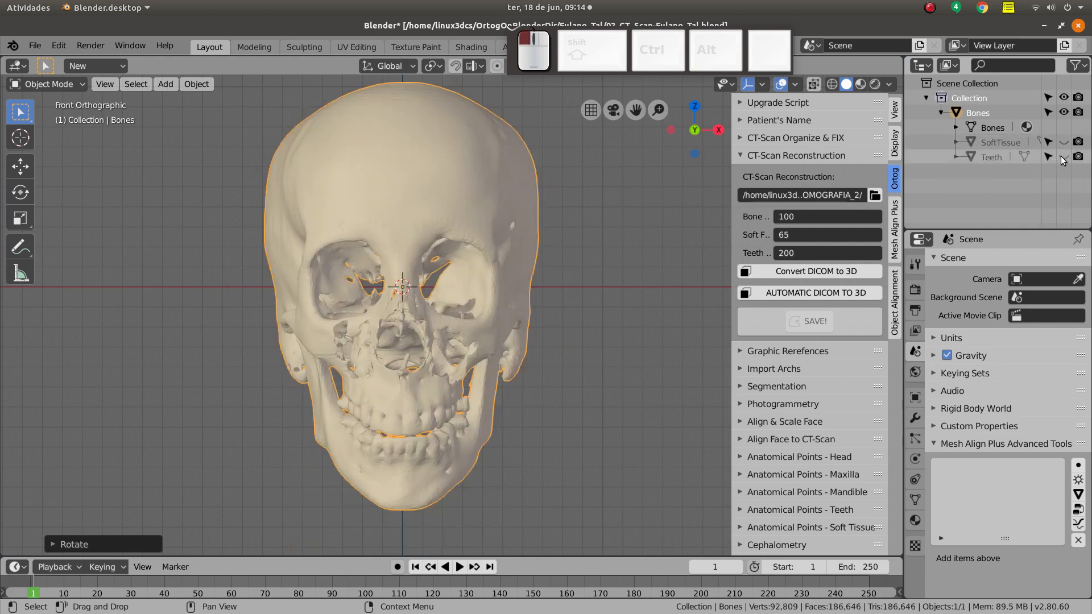
pyautogui.keyDown('shift'); pyautogui.moveTo(487, 335); pyautogui.dragTo(485, 353, button='middle'); pyautogui.keyUp('shift')
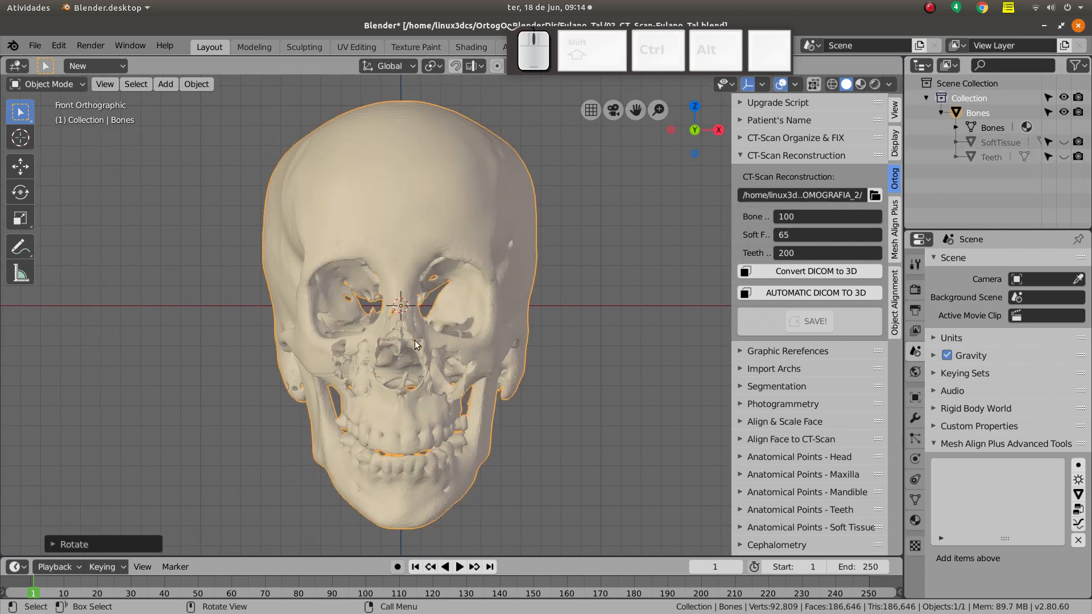
pyautogui.keyDown('shift'); pyautogui.moveTo(414, 352); pyautogui.dragTo(407, 352, button='middle'); pyautogui.keyUp('shift')
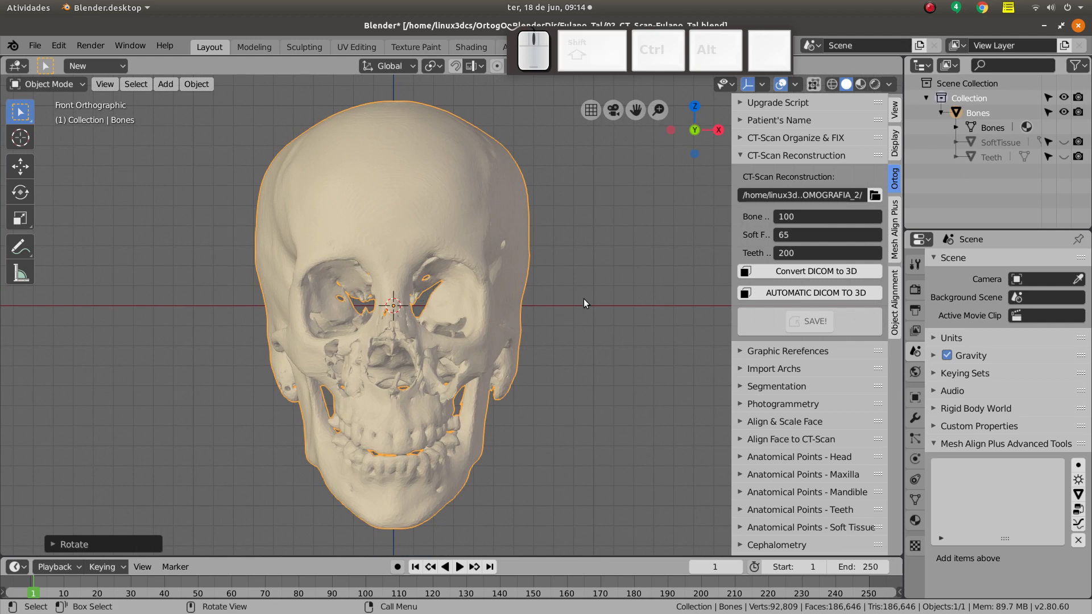
# - Add a vertical center line and a horizontal center line as graphic references over the skull
pyautogui.keyDown('ctrl'); pyautogui.click(756, 351); pyautogui.keyUp('ctrl')
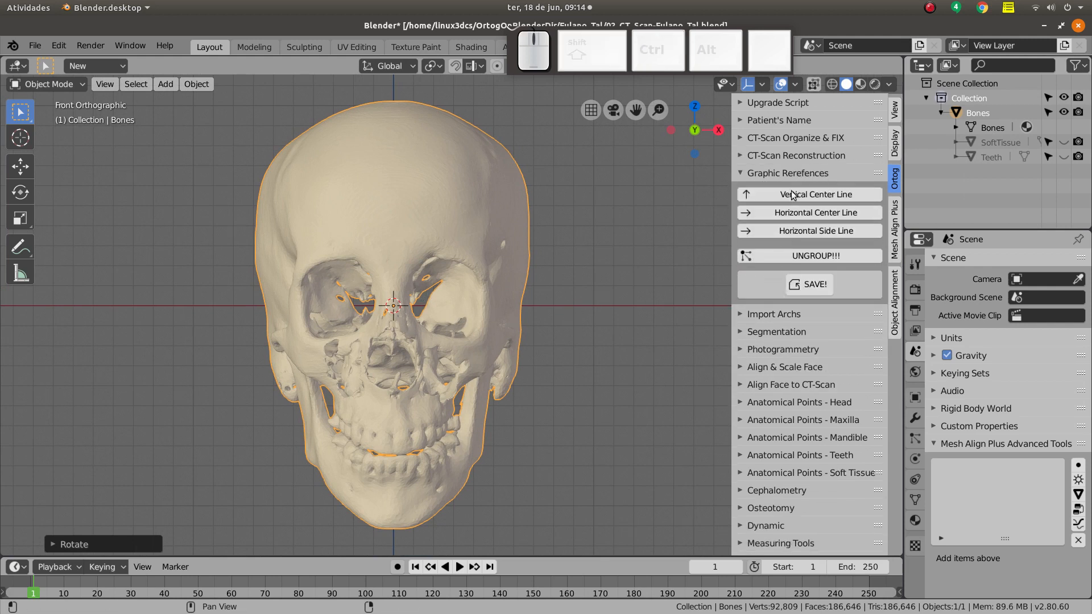
pyautogui.click(810, 194)
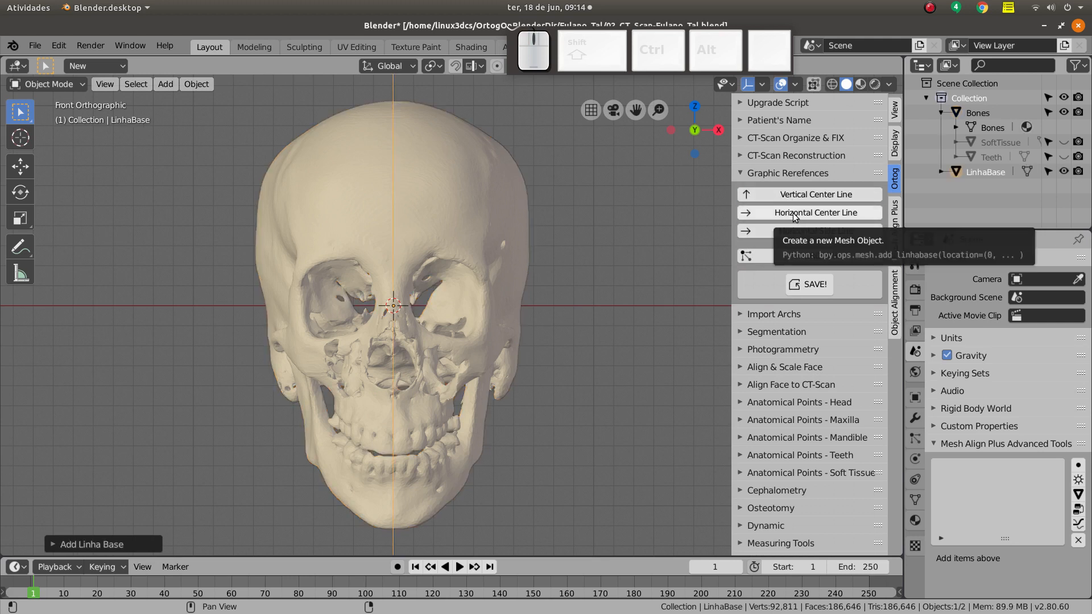
pyautogui.click(792, 213)
pyautogui.keyDown('shift'); pyautogui.moveTo(452, 340); pyautogui.dragTo(468, 333, button='middle'); pyautogui.keyUp('shift')
# - Move the skull about -0.5 m along X and 2.4 m along Z in front view to position it against the center lines
pyautogui.click(537, 353)
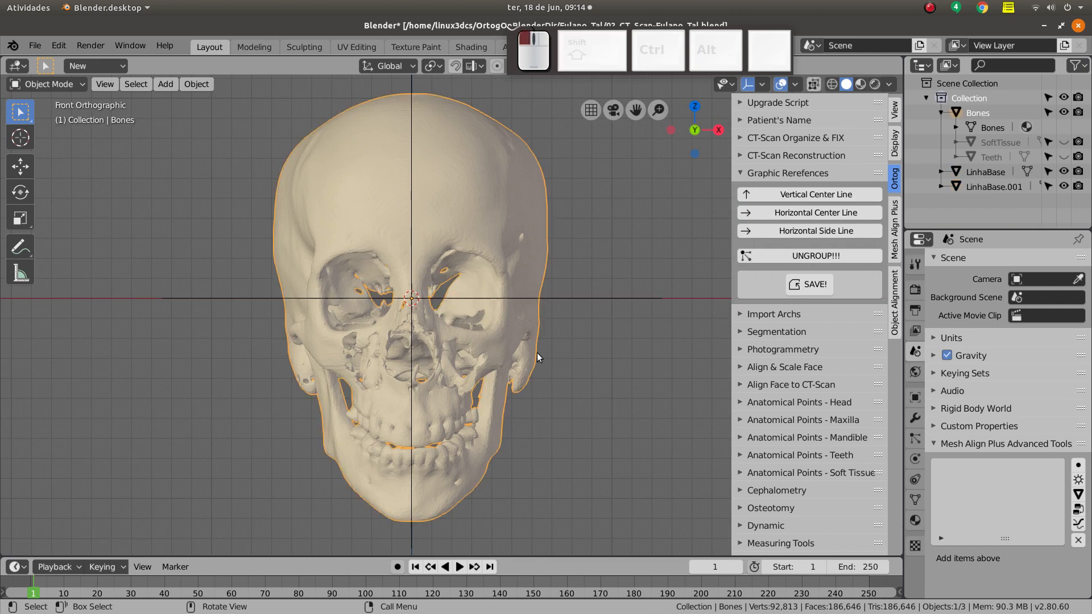
pyautogui.press('g')
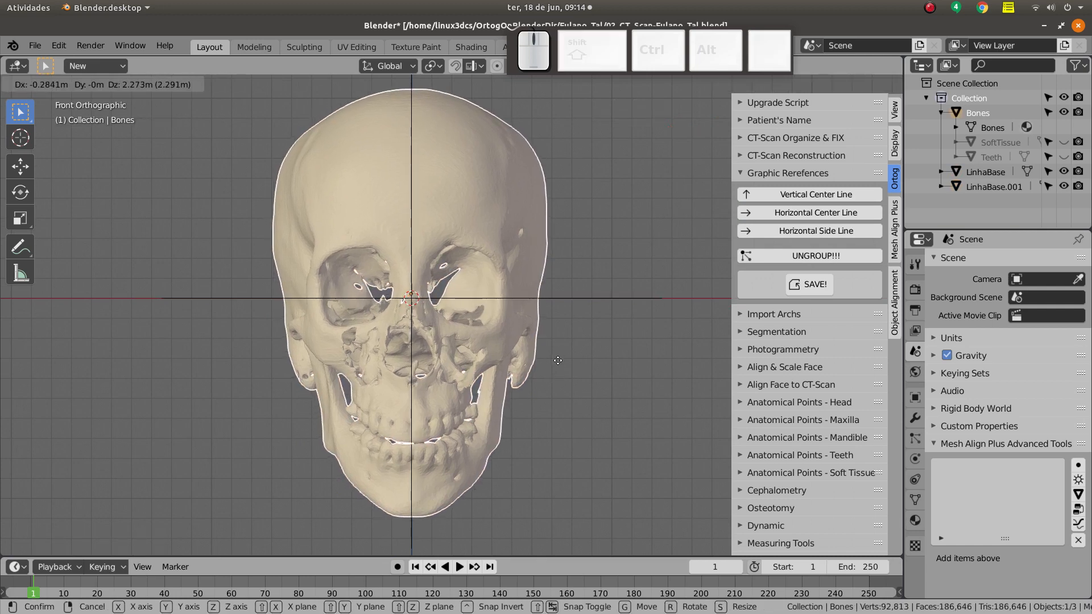
pyautogui.press('shift')
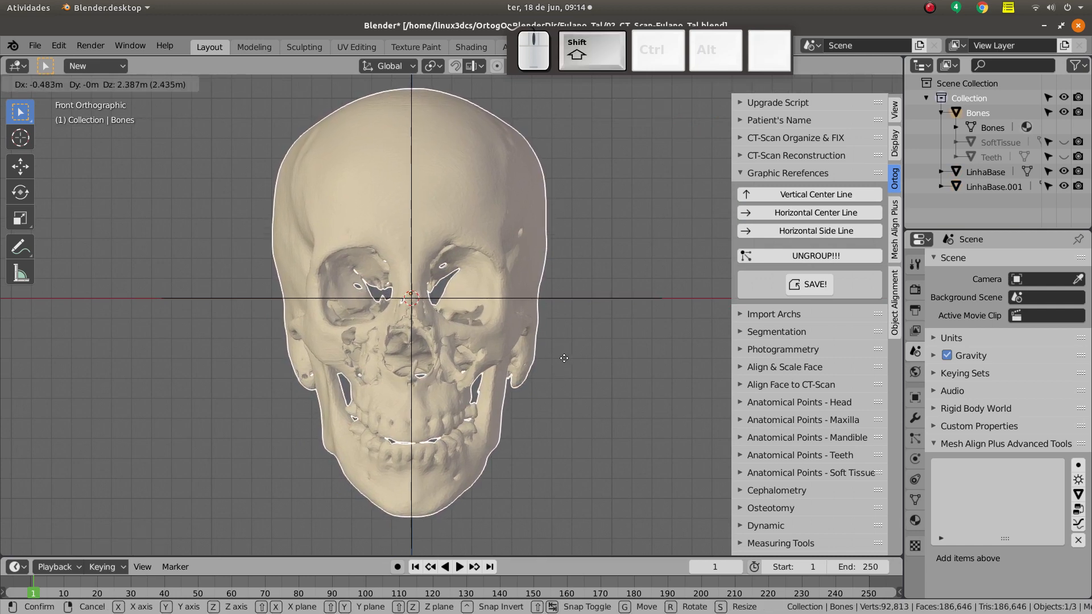
pyautogui.click(560, 357)
pyautogui.press('r')
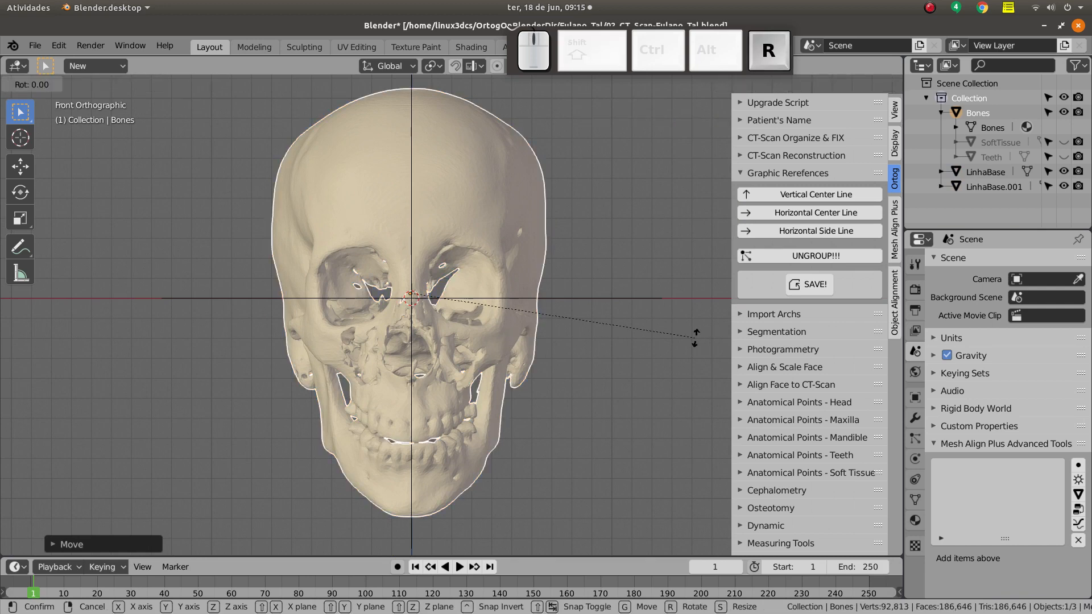
pyautogui.press('z')
pyautogui.rightClick(503, 349)
pyautogui.press('shift')
pyautogui.keyDown('shift'); pyautogui.moveTo(503, 349); pyautogui.dragTo(507, 346, button='middle'); pyautogui.keyUp('shift')
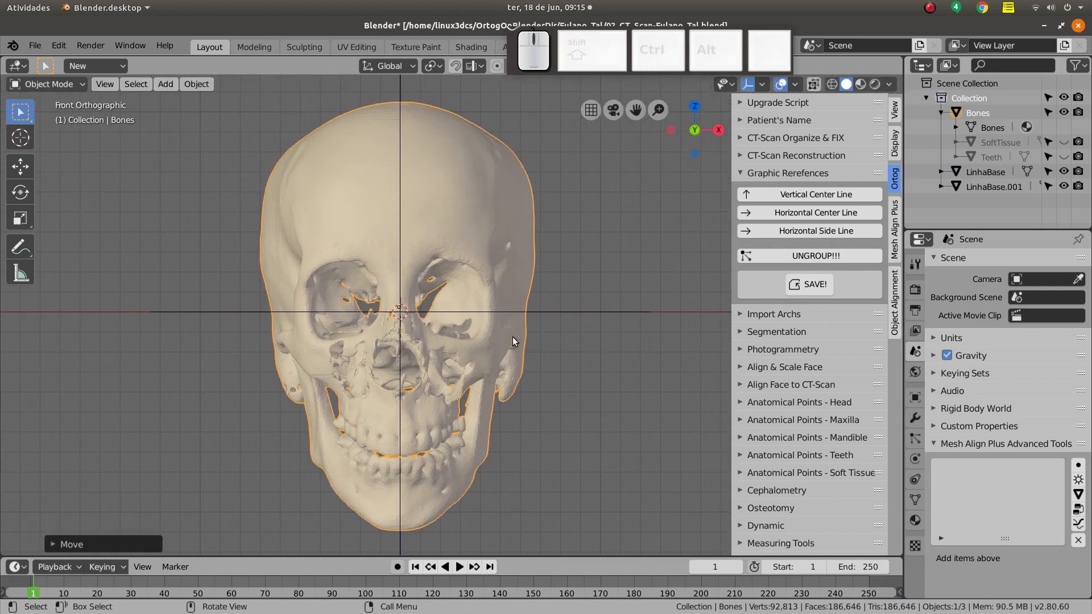
pyautogui.keyDown('shift'); pyautogui.moveTo(413, 363); pyautogui.dragTo(418, 356, button='middle'); pyautogui.keyUp('shift')
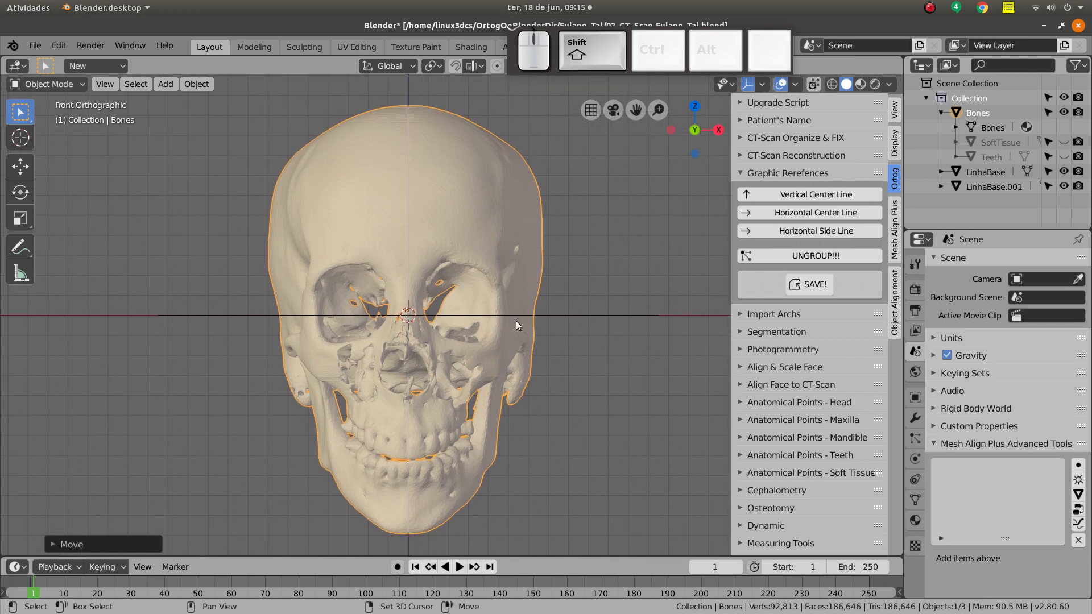
pyautogui.keyDown('shift'); pyautogui.moveTo(517, 321); pyautogui.dragTo(501, 319, button='middle'); pyautogui.keyUp('shift')
pyautogui.press('r')
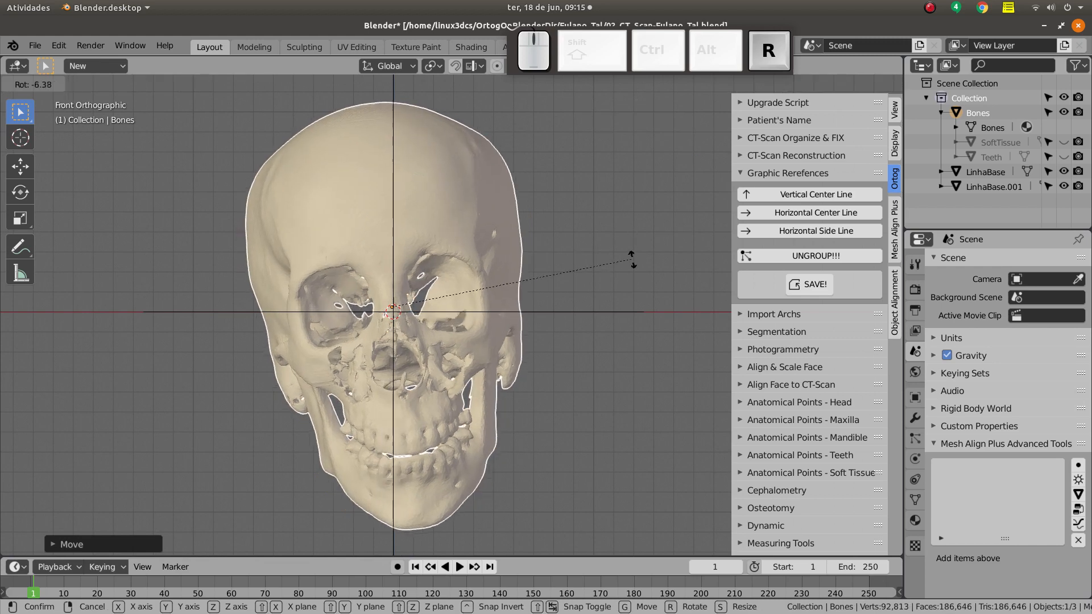
pyautogui.rightClick(617, 245)
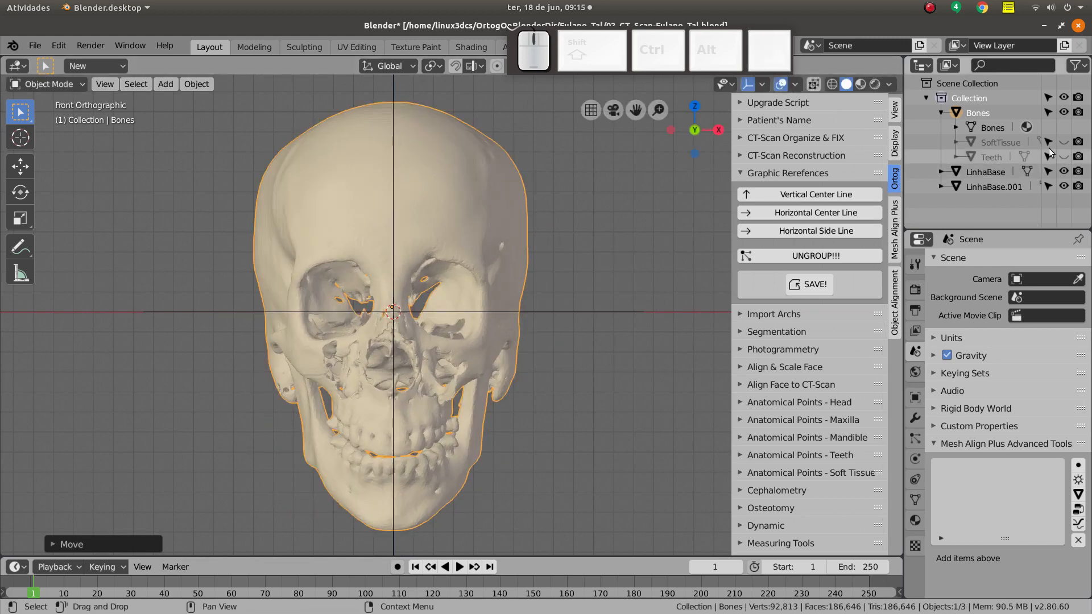
# - Make the hidden SoftTissue and Teeth objects visible again together with the skull
pyautogui.click(1064, 142)
pyautogui.press('r')
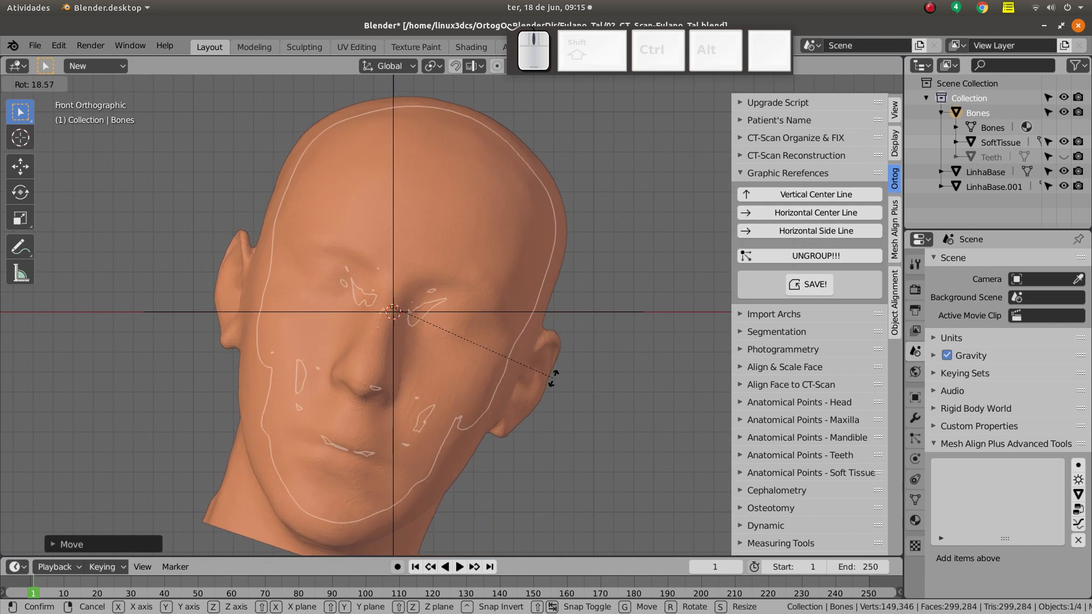
pyautogui.rightClick(553, 378)
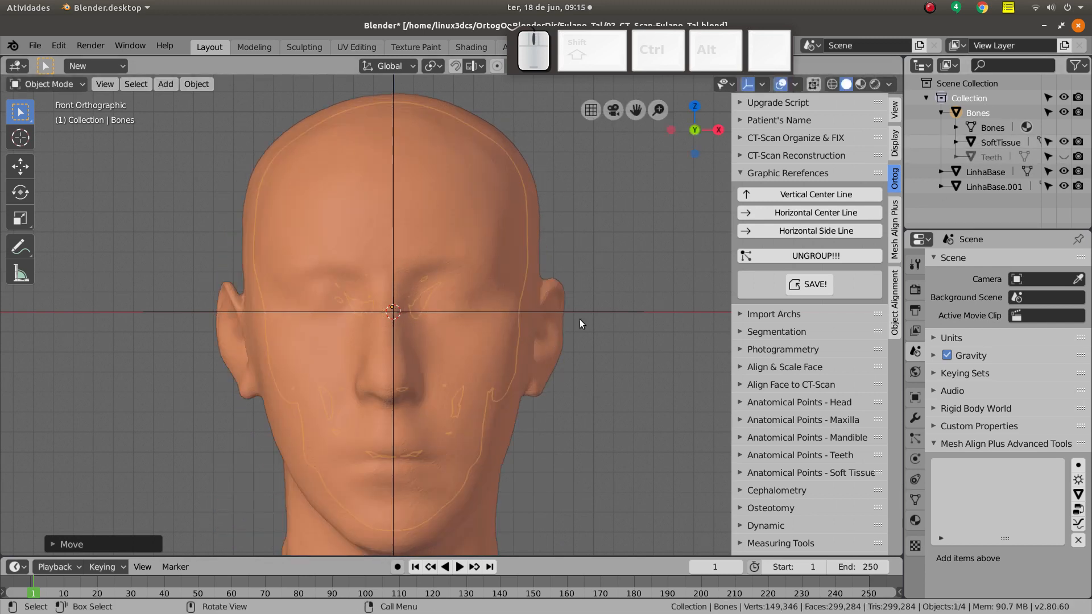
pyautogui.click(1063, 157)
pyautogui.keyDown('shift'); pyautogui.moveTo(496, 316); pyautogui.dragTo(483, 306, button='middle'); pyautogui.keyUp('shift')
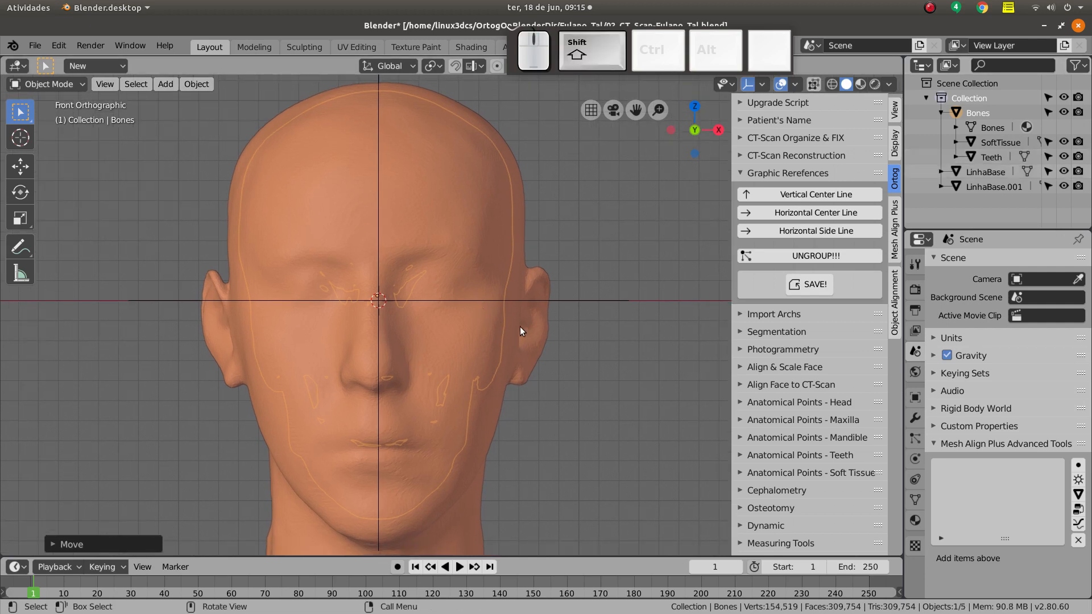
pyautogui.press('g')
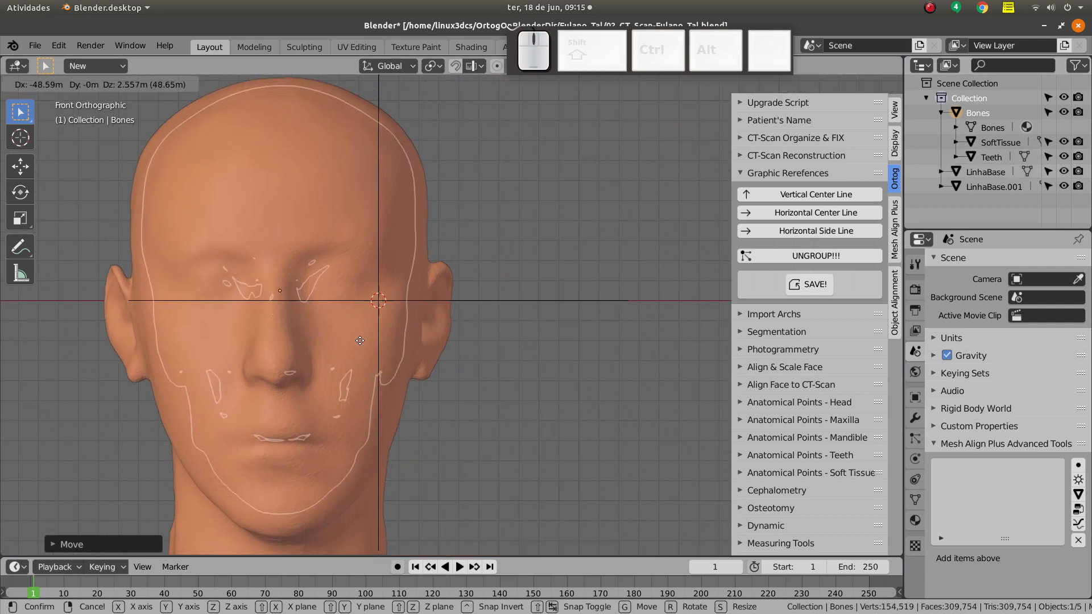
pyautogui.rightClick(394, 359)
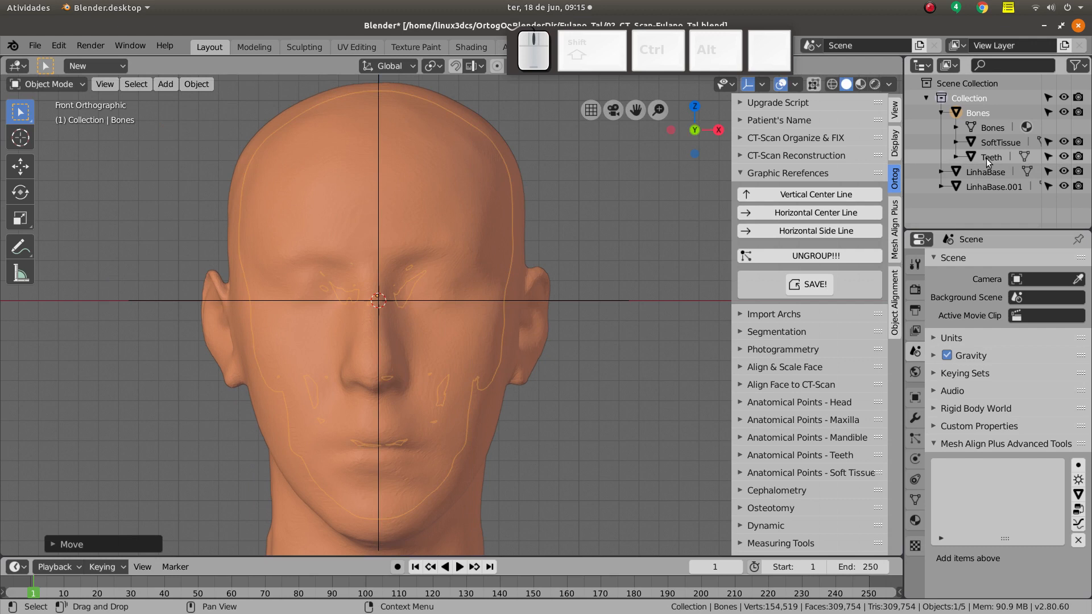
pyautogui.keyDown('shift'); pyautogui.moveTo(454, 305); pyautogui.dragTo(464, 302, button='middle'); pyautogui.keyUp('shift')
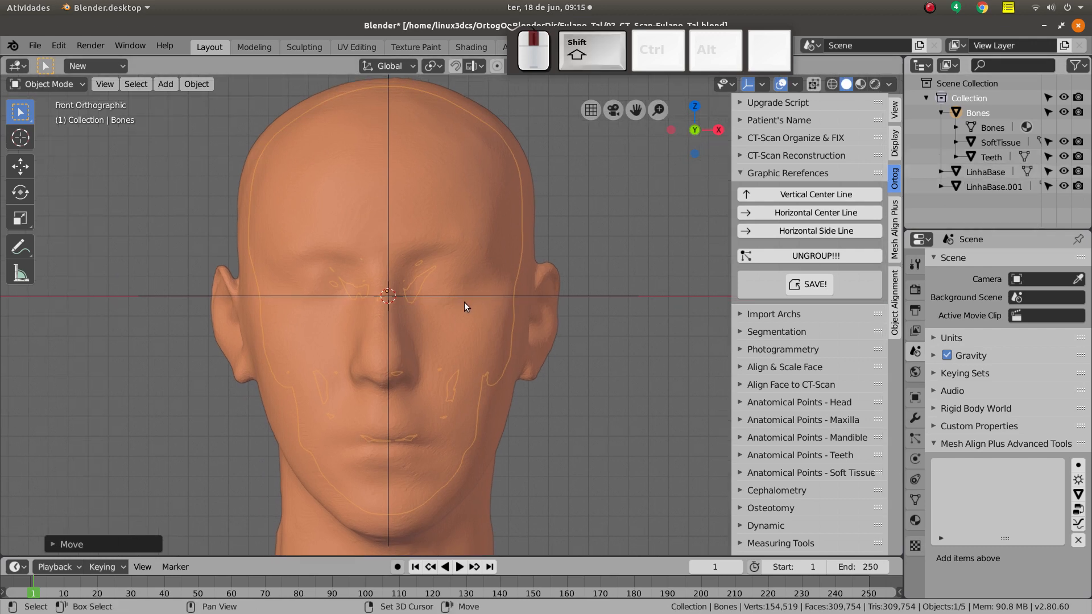
pyautogui.keyDown('shift'); pyautogui.moveTo(401, 265); pyautogui.dragTo(397, 264, button='middle'); pyautogui.keyUp('shift')
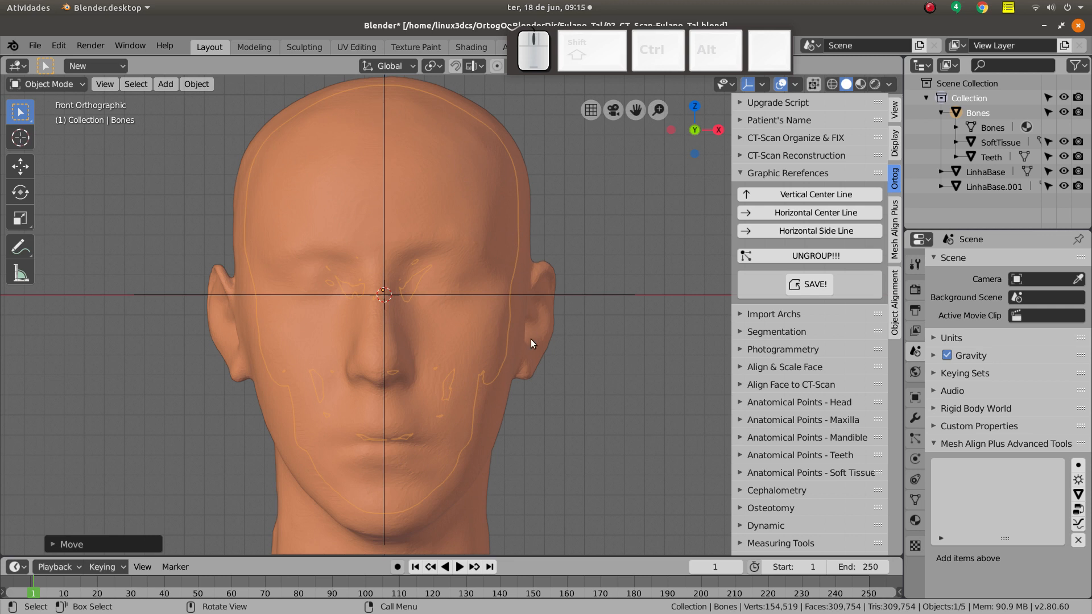
pyautogui.keyDown('shift'); pyautogui.moveTo(459, 373); pyautogui.dragTo(421, 367, button='middle'); pyautogui.keyUp('shift')
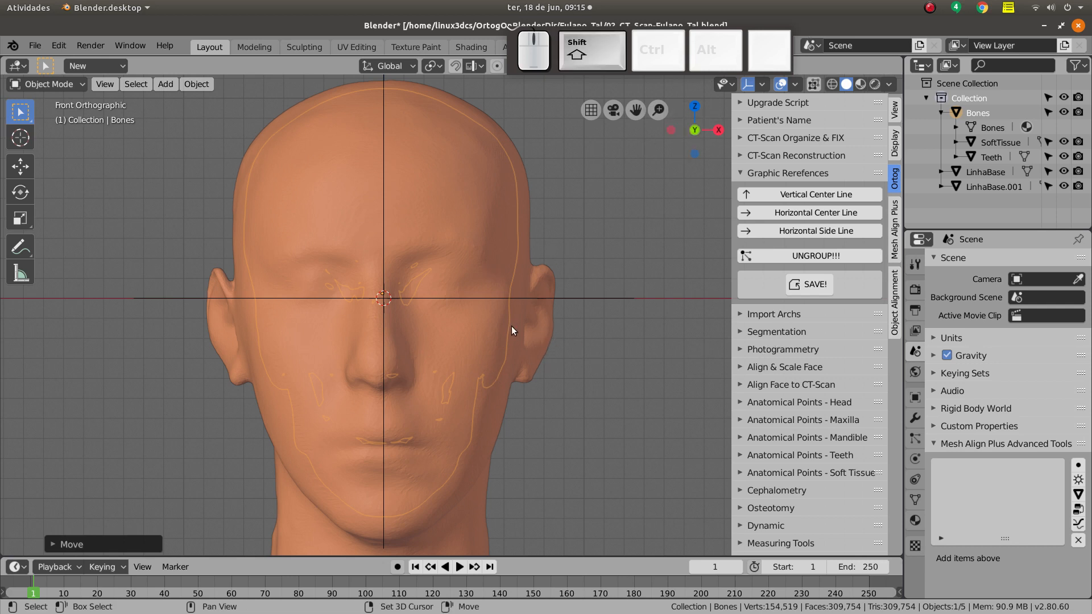
pyautogui.keyDown('shift'); pyautogui.moveTo(511, 326); pyautogui.dragTo(507, 332, button='middle'); pyautogui.keyUp('shift')
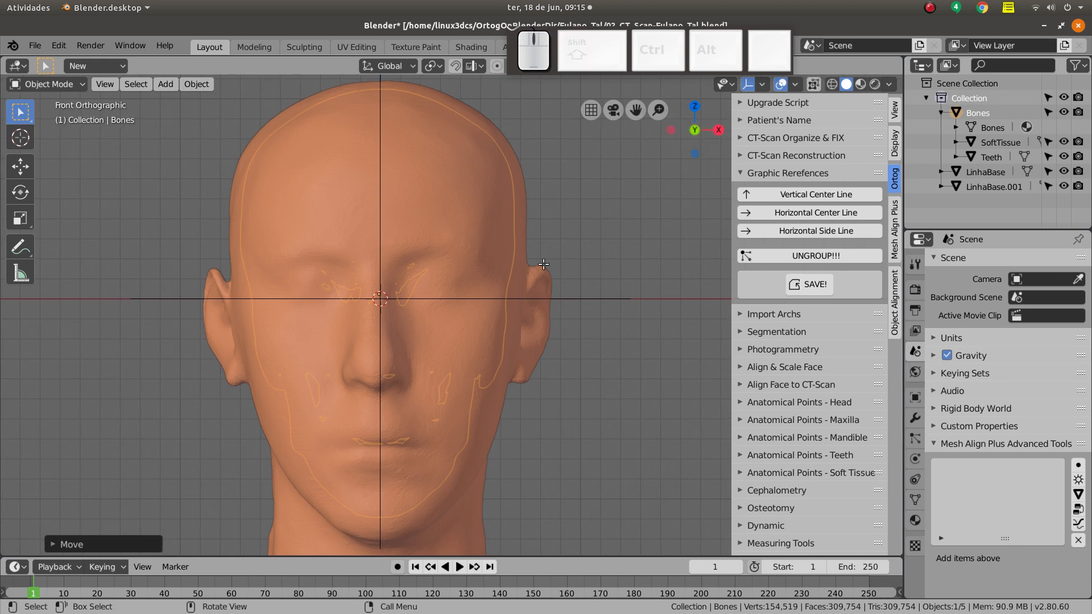
pyautogui.keyDown('shift'); pyautogui.moveTo(546, 265); pyautogui.dragTo(546, 328, button='middle'); pyautogui.keyUp('shift')
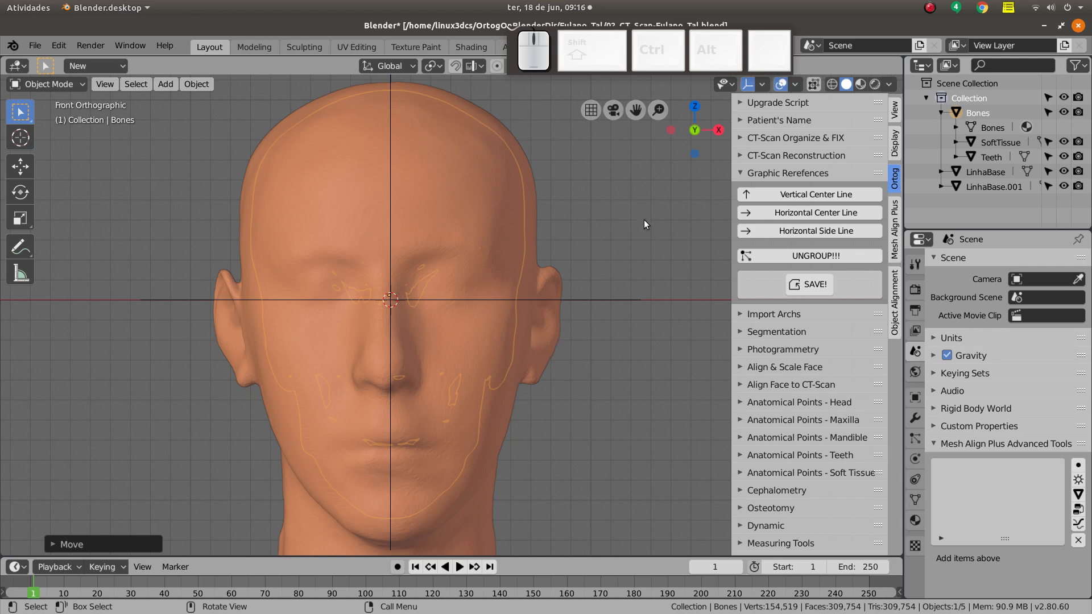
pyautogui.keyDown('shift'); pyautogui.moveTo(490, 321); pyautogui.dragTo(495, 319, button='middle'); pyautogui.keyUp('shift')
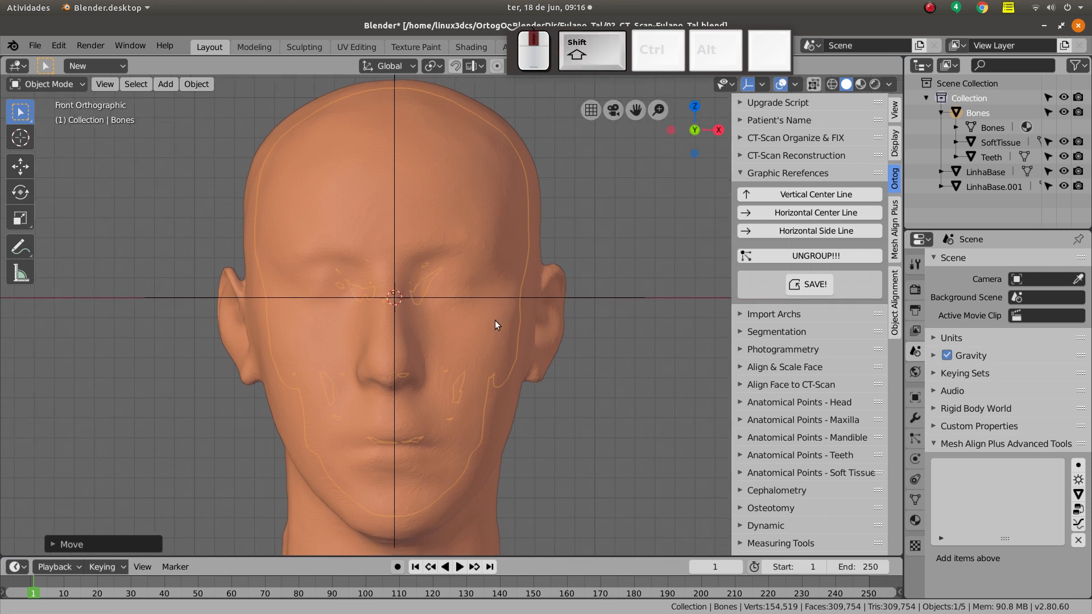
pyautogui.keyDown('shift'); pyautogui.moveTo(466, 353); pyautogui.dragTo(483, 352, button='middle'); pyautogui.keyUp('shift')
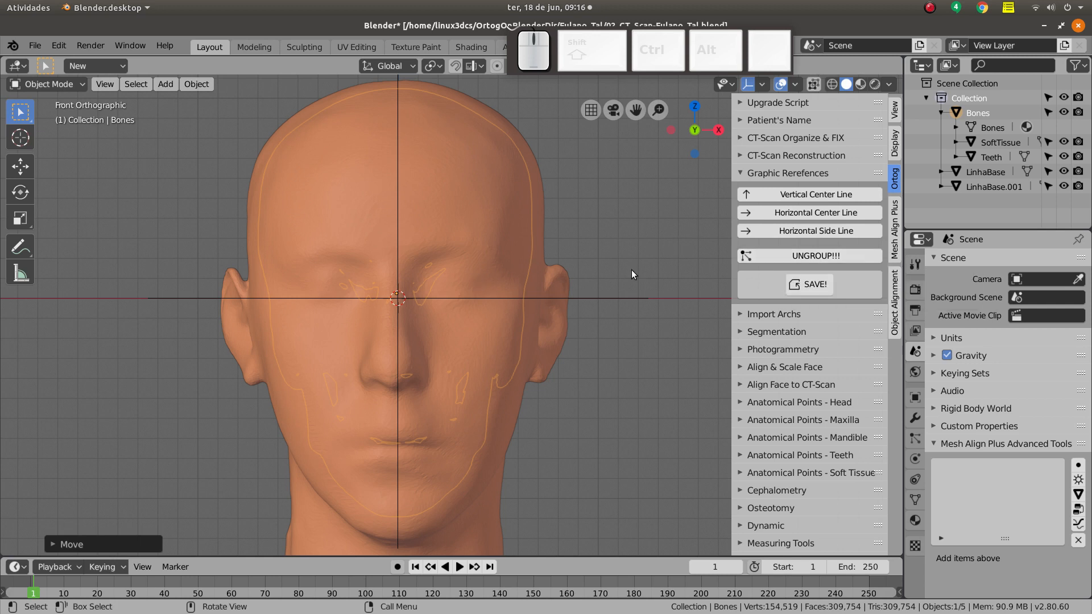
pyautogui.press('g')
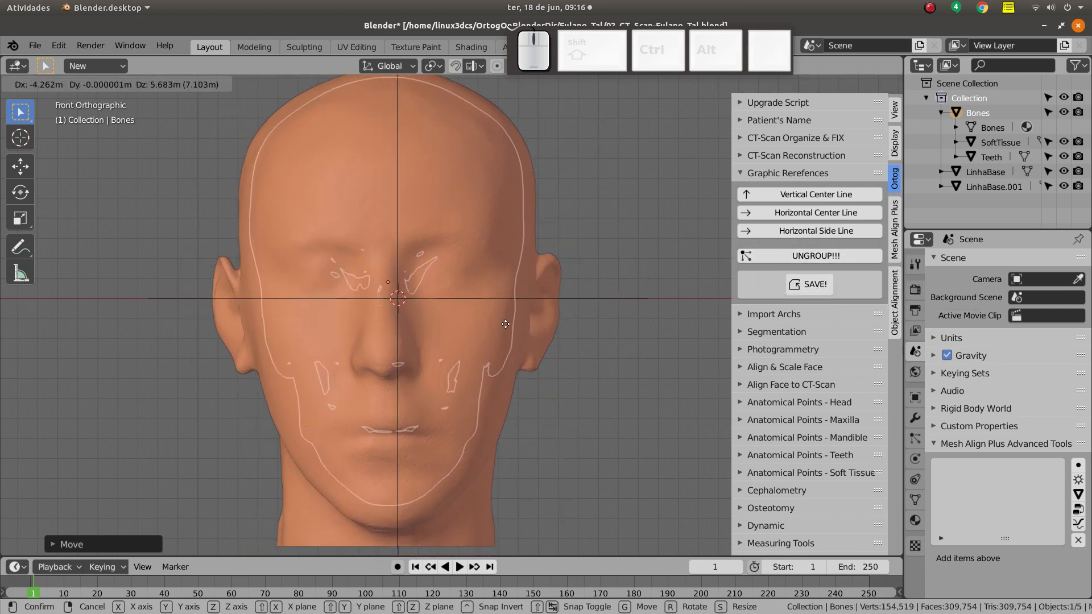
pyautogui.rightClick(334, 329)
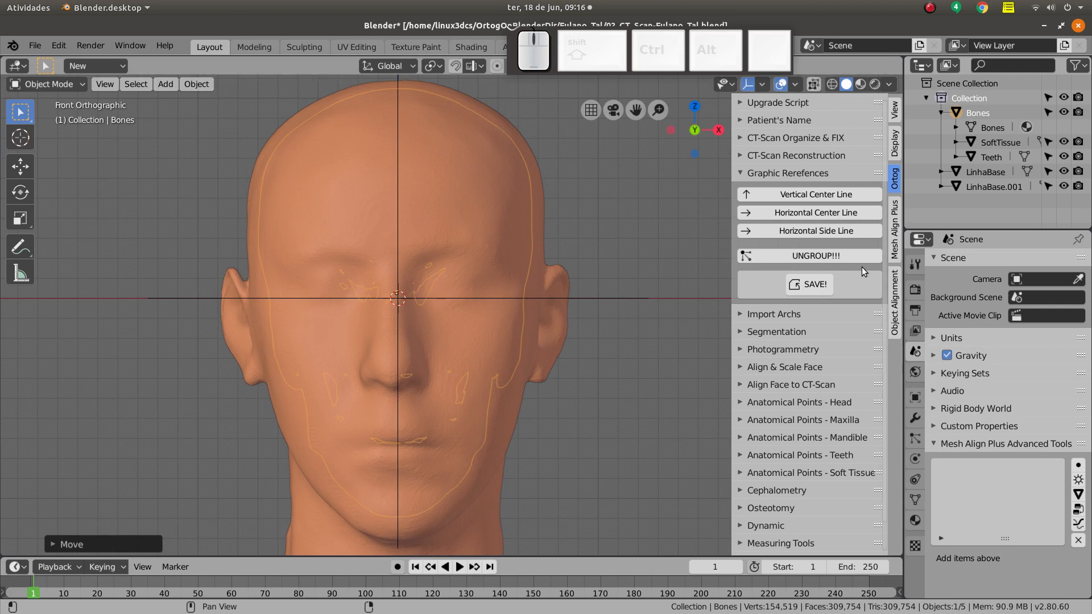
# - Ungroup the SoftTissue and Teeth objects from Bones, and select Bones alone with its outliner entry collapsed
pyautogui.click(841, 255)
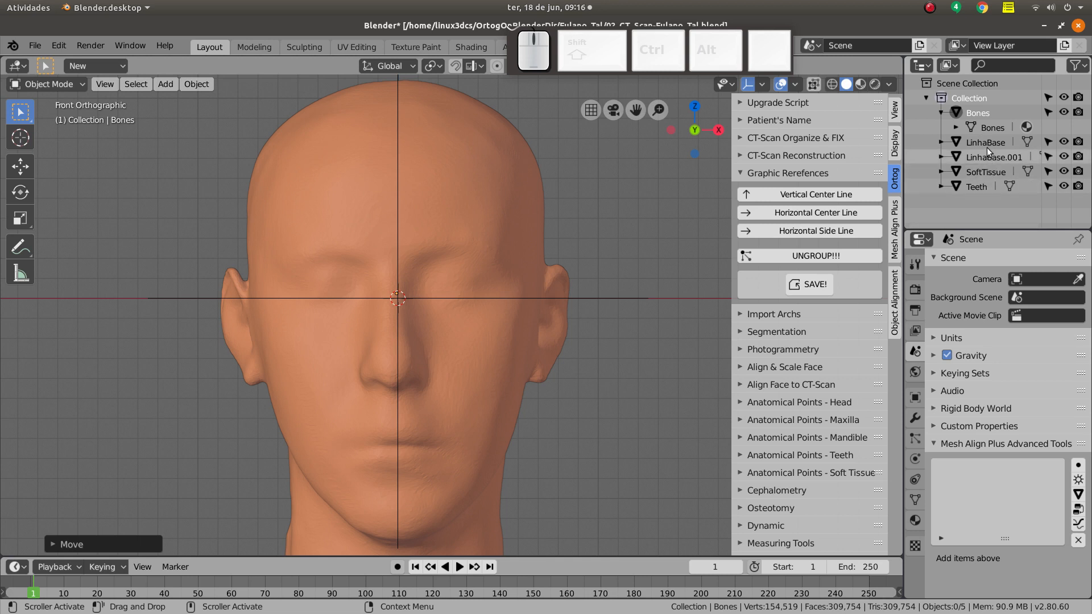
pyautogui.click(995, 110)
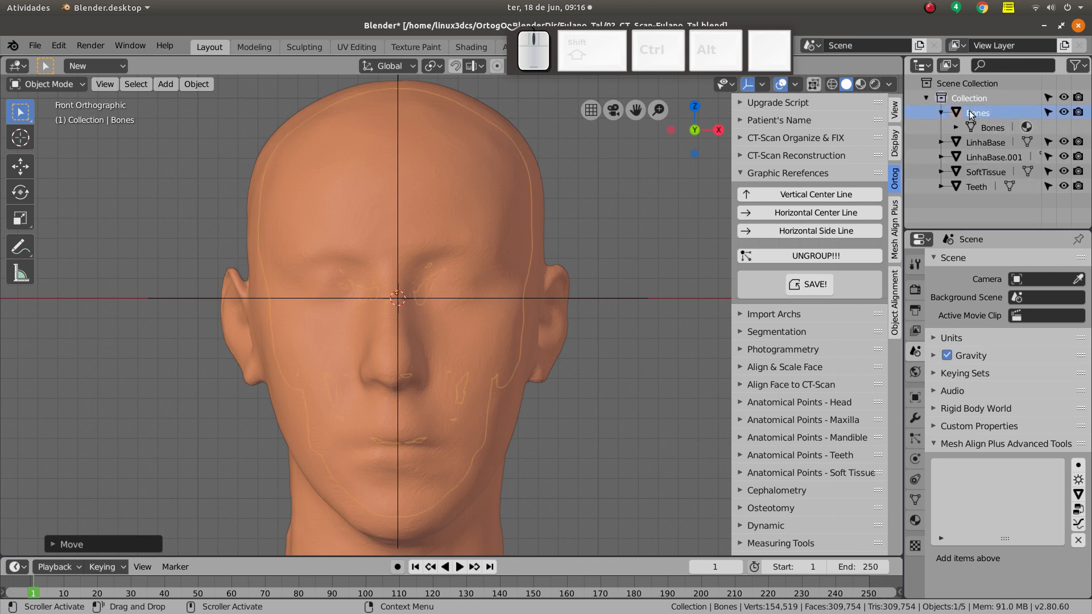
pyautogui.click(939, 112)
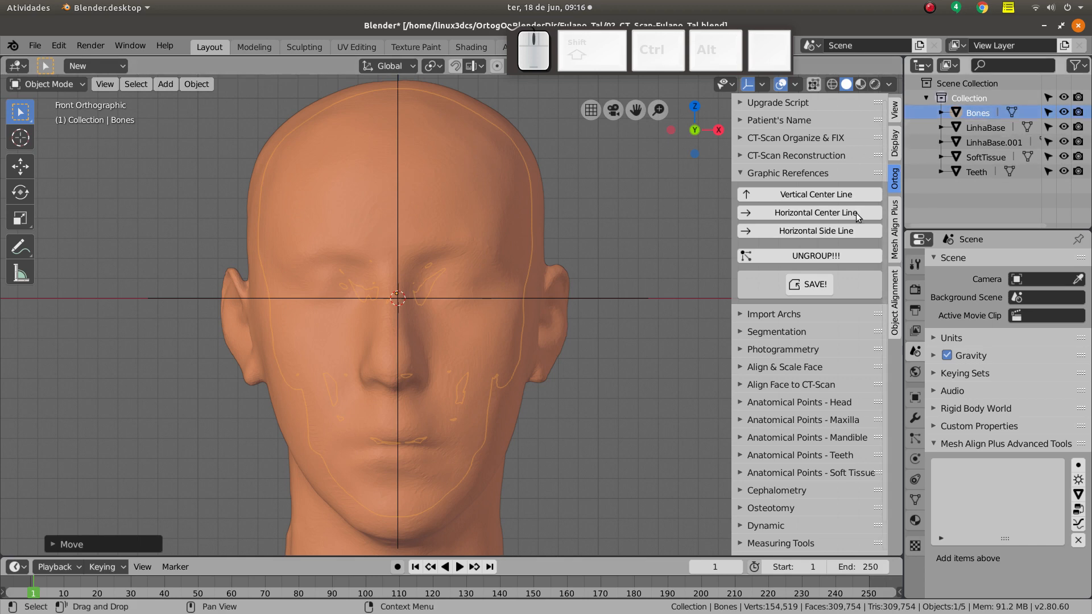
pyautogui.press('g')
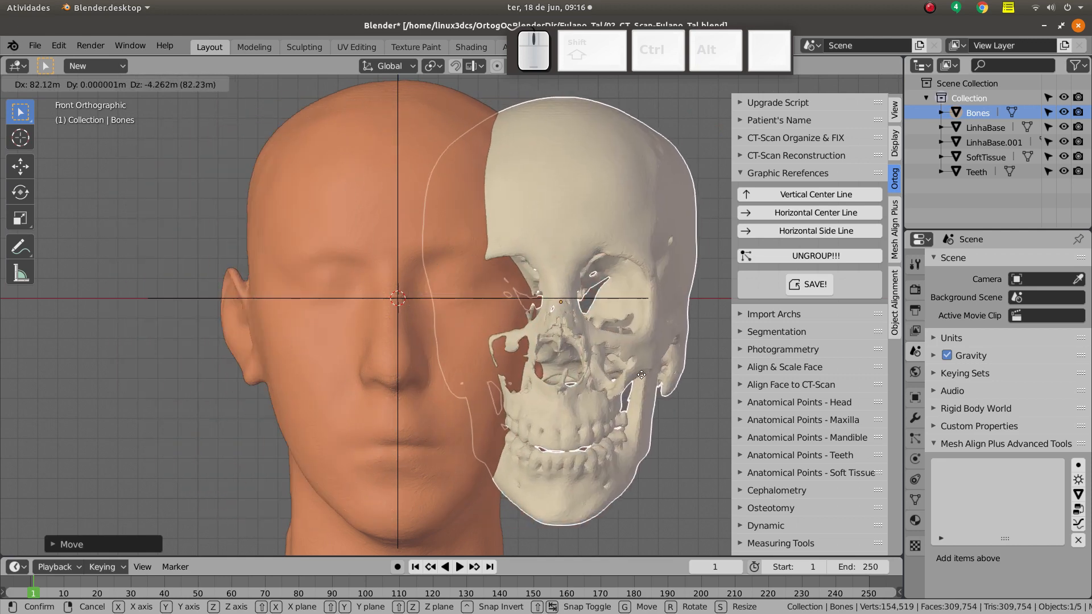
pyautogui.rightClick(643, 374)
pyautogui.keyDown('shift'); pyautogui.moveTo(488, 367); pyautogui.dragTo(500, 367, button='middle'); pyautogui.keyUp('shift')
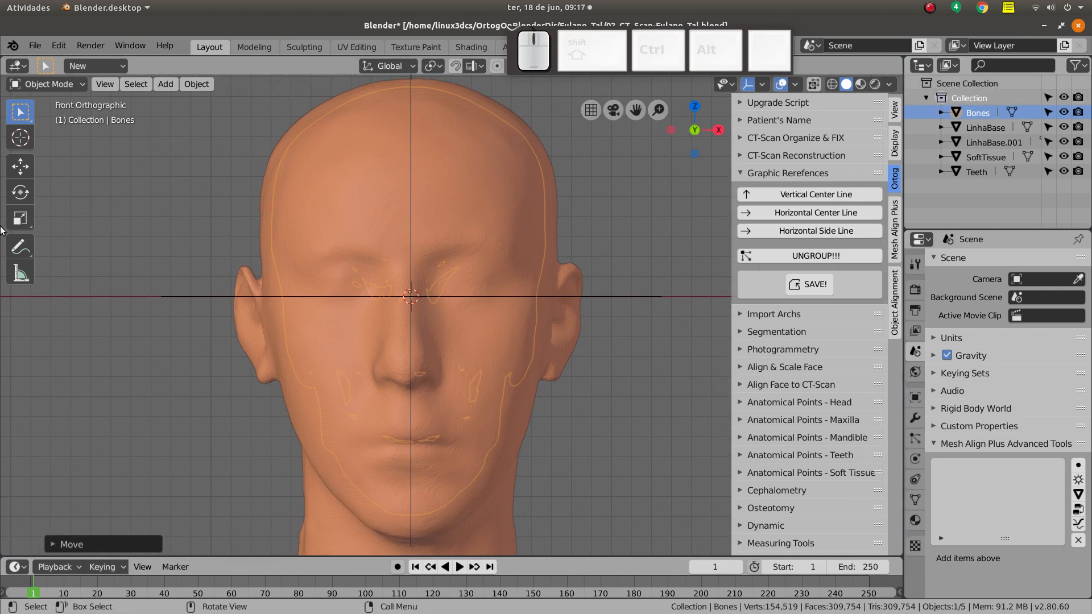
# - Show the patient's project folder beside a restored Blender window and save the graphic references stage
pyautogui.moveTo(12, 111)
pyautogui.click(18, 35)
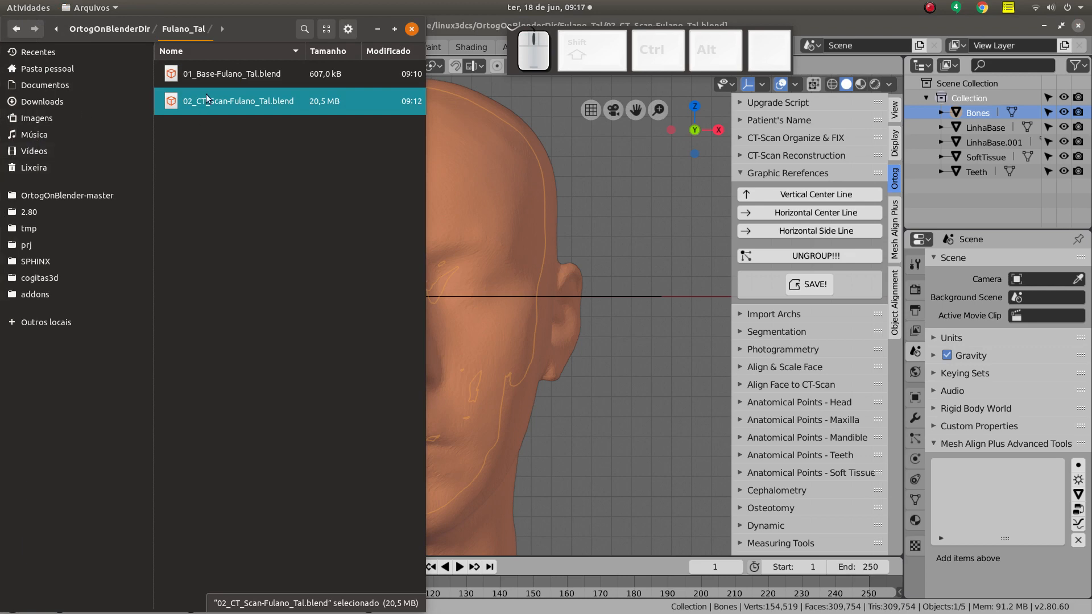
pyautogui.click(1060, 26)
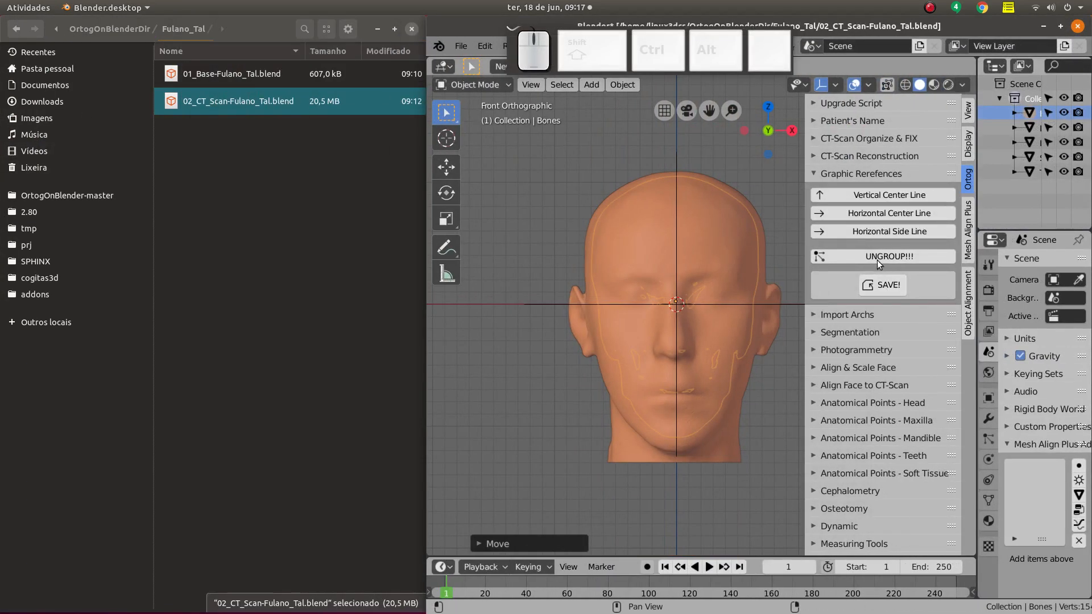
pyautogui.click(886, 283)
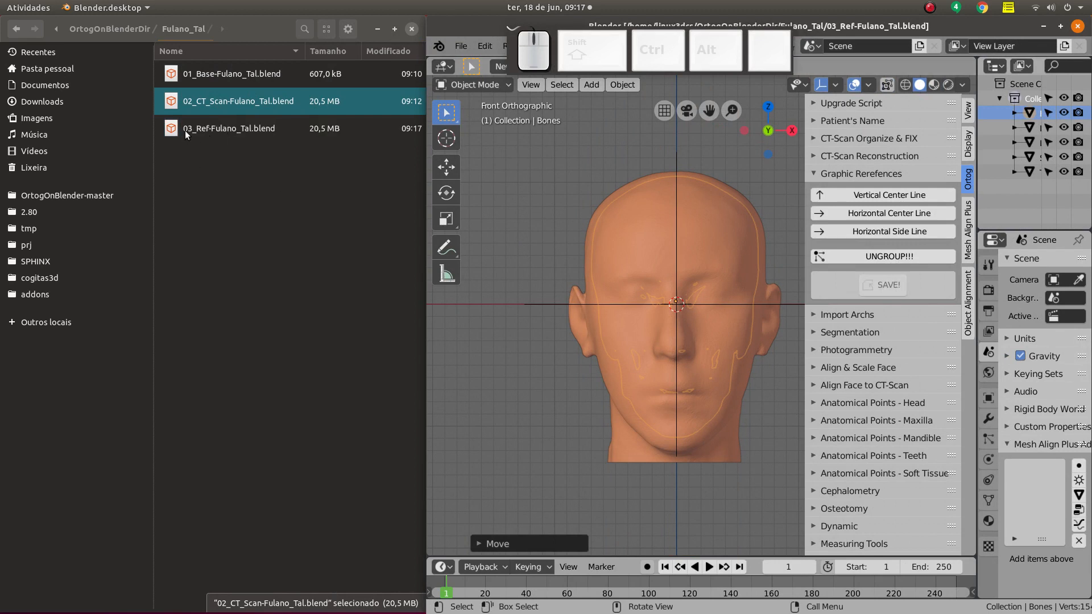
# - Review the saved base, CT scan and reference stage files in the patient's folder, and return to Blender maximized
pyautogui.click(203, 72)
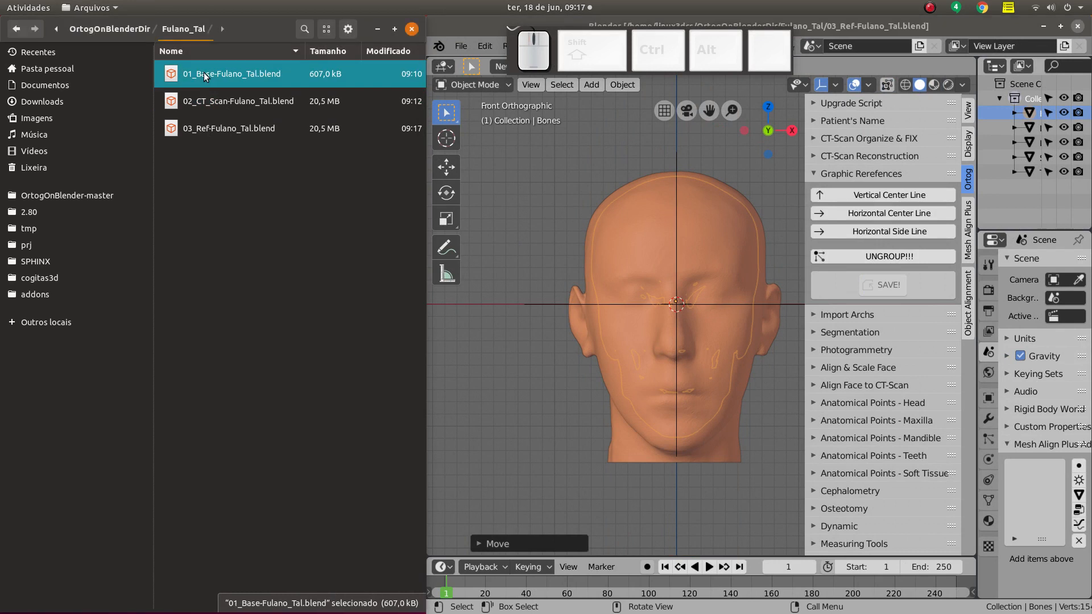
pyautogui.click(210, 104)
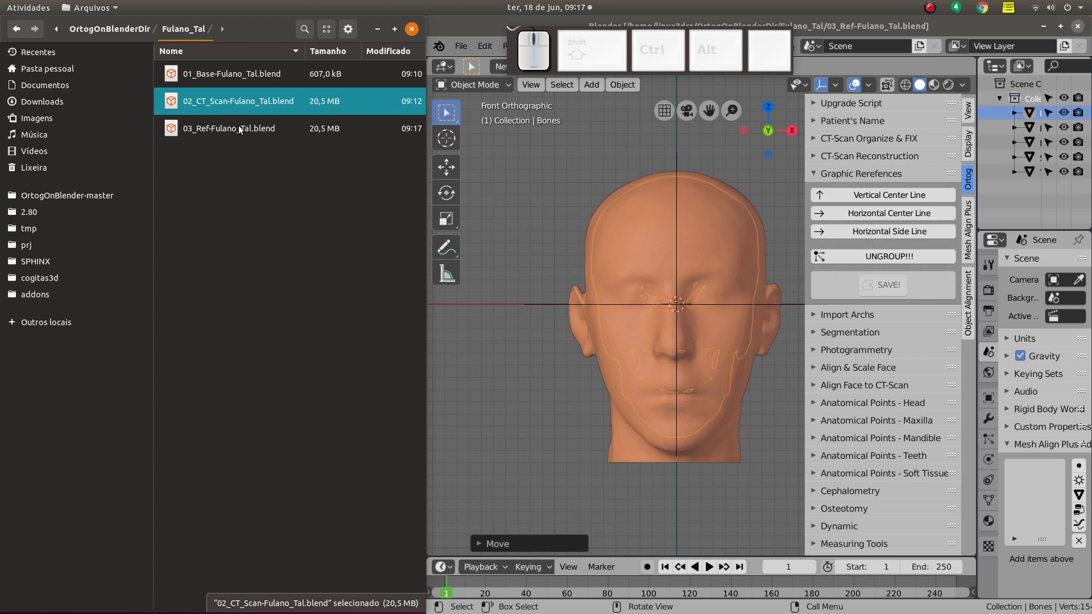
pyautogui.click(222, 126)
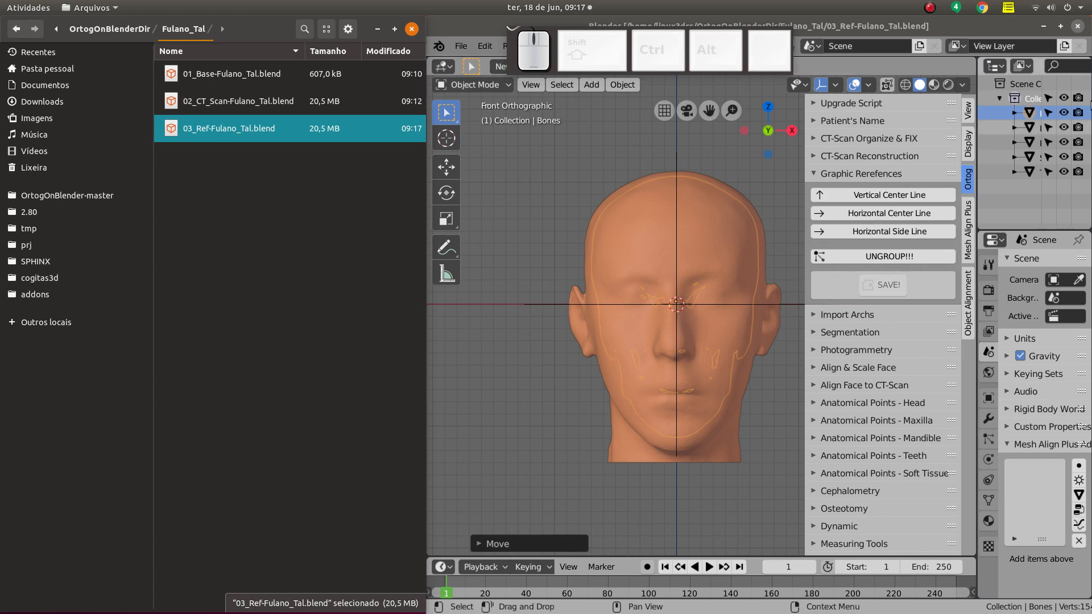
pyautogui.click(1060, 27)
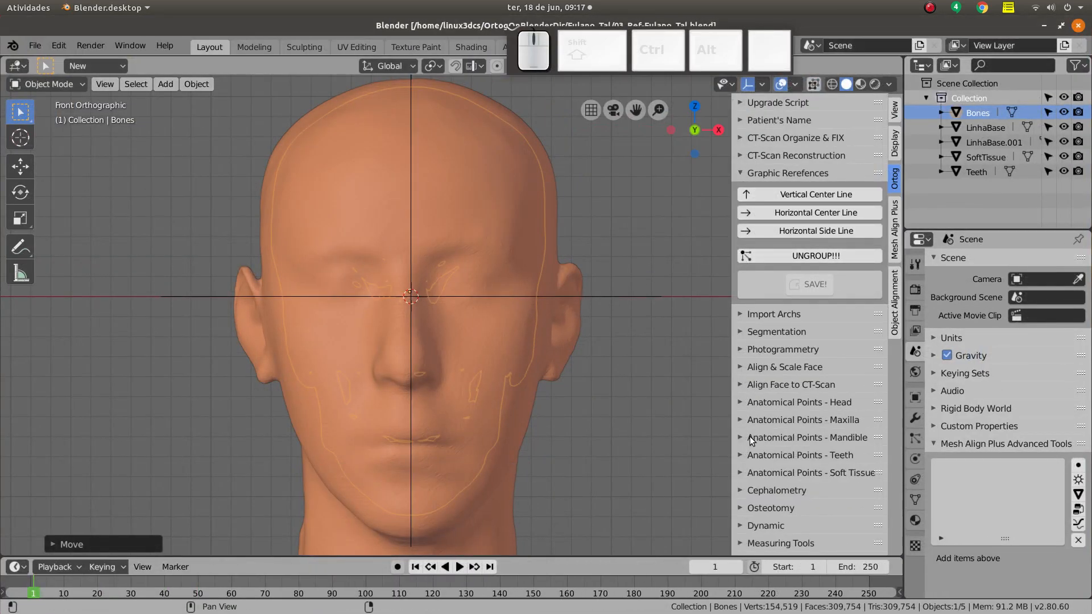
# - Expand the Osteotomy tools of the add-on to reach its draw cuts and cut planes
pyautogui.keyDown('ctrl'); pyautogui.click(739, 508); pyautogui.keyUp('ctrl')
pyautogui.scroll(-10, 768, 438)
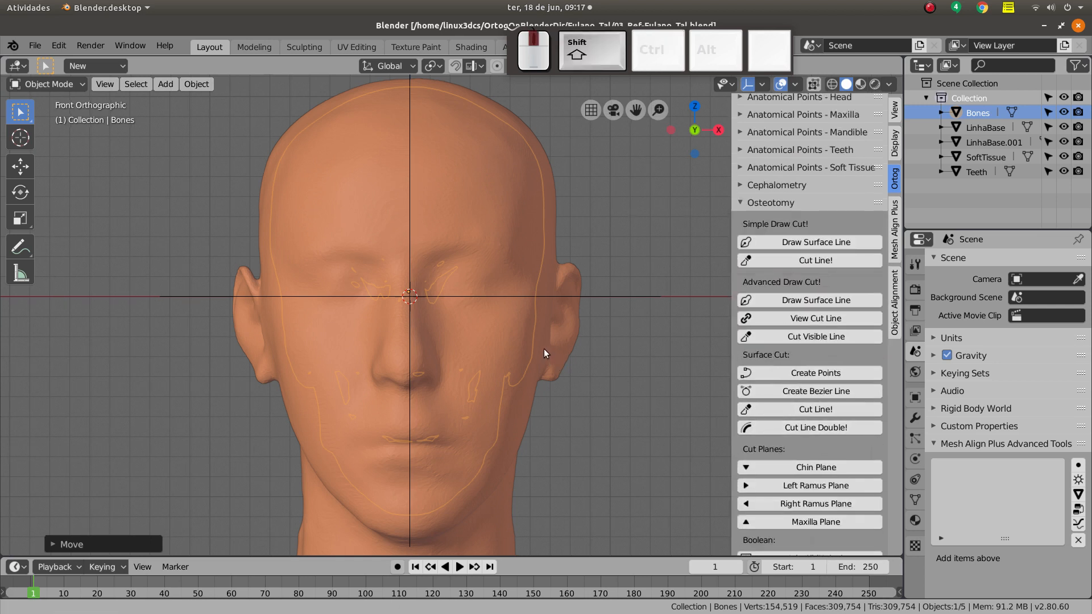
pyautogui.keyDown('shift'); pyautogui.moveTo(543, 349); pyautogui.dragTo(530, 339, button='middle'); pyautogui.keyUp('shift')
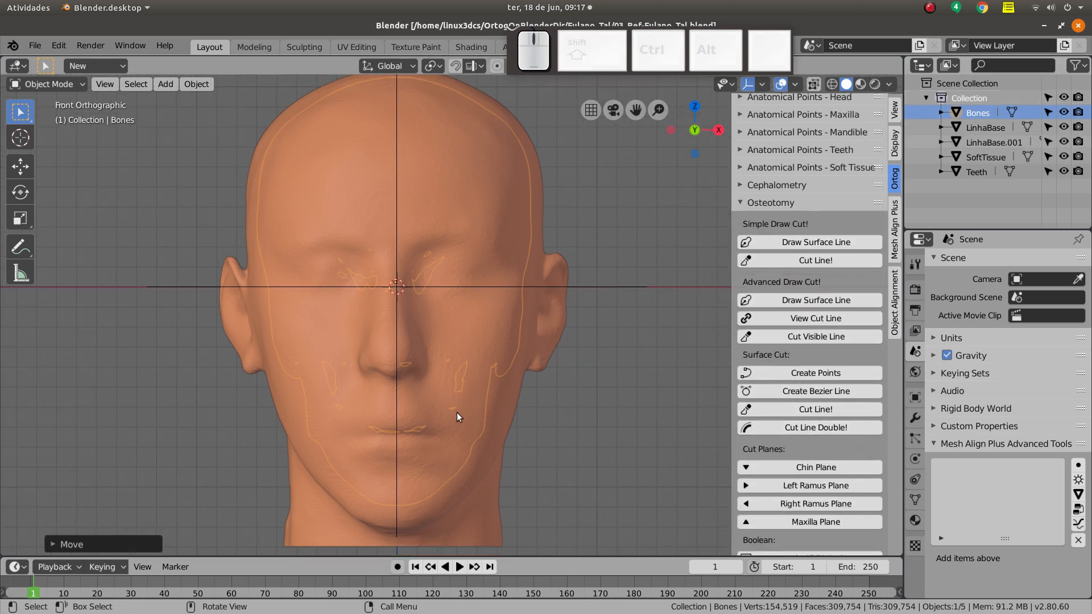
# - Hide the SoftTissue and Teeth objects, leaving the skull and its mandible shown with the center lines
pyautogui.click(1063, 156)
pyautogui.click(1063, 171)
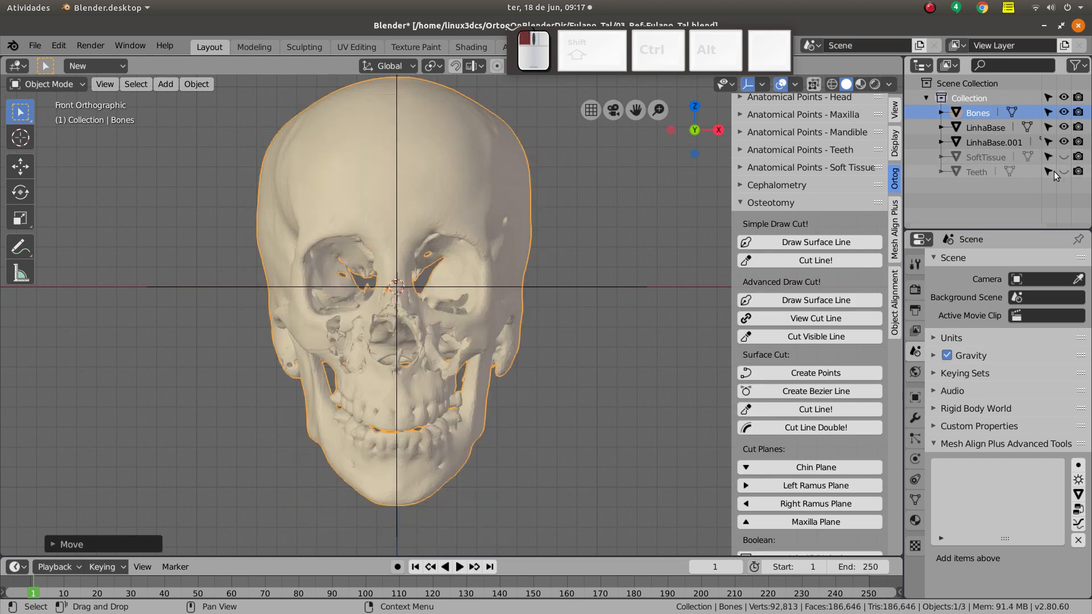
pyautogui.keyDown('shift'); pyautogui.moveTo(478, 379); pyautogui.dragTo(472, 339, button='middle'); pyautogui.keyUp('shift')
pyautogui.scroll(2, 455, 377)
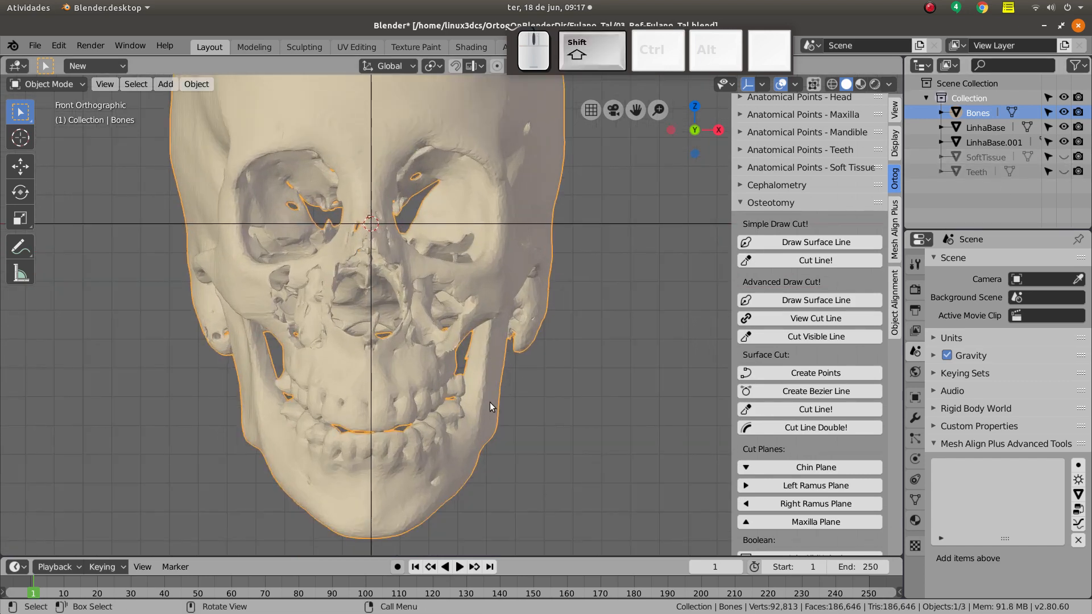
pyautogui.scroll(-3, 490, 397)
pyautogui.keyDown('shift'); pyautogui.moveTo(493, 377); pyautogui.dragTo(472, 341, button='middle'); pyautogui.keyUp('shift')
pyautogui.scroll(1, 479, 418)
pyautogui.scroll(2, 455, 376)
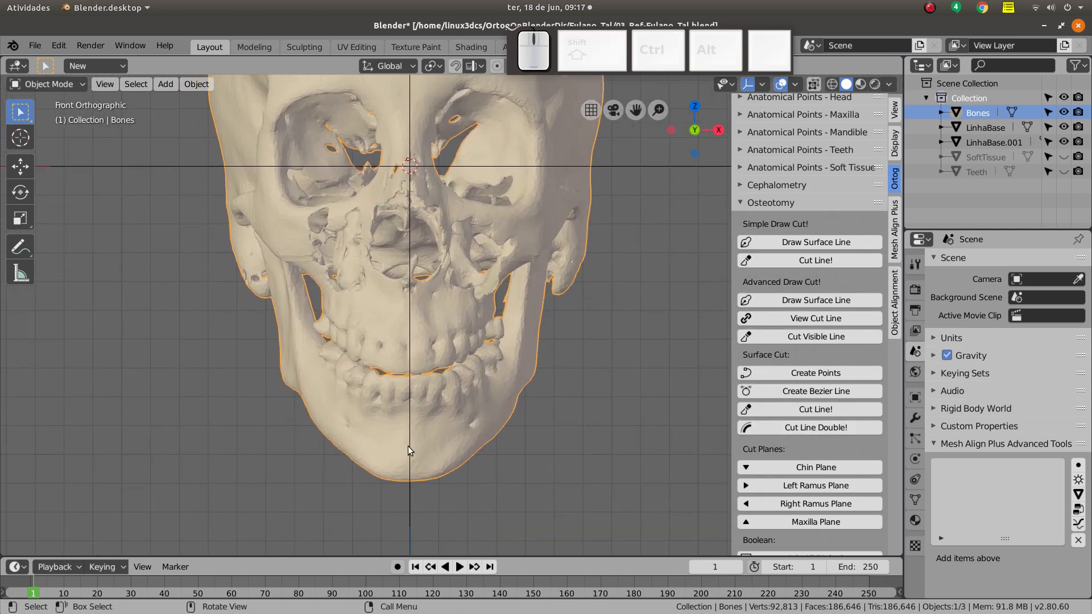
# - Edit the Bones mesh and grow a selection from a single vertex at the chin until it covers the whole mandible
pyautogui.keyDown('shift'); pyautogui.moveTo(431, 417); pyautogui.dragTo(574, 390, button='middle'); pyautogui.keyUp('shift')
pyautogui.press('KP_5')
pyautogui.scroll(2, 582, 410)
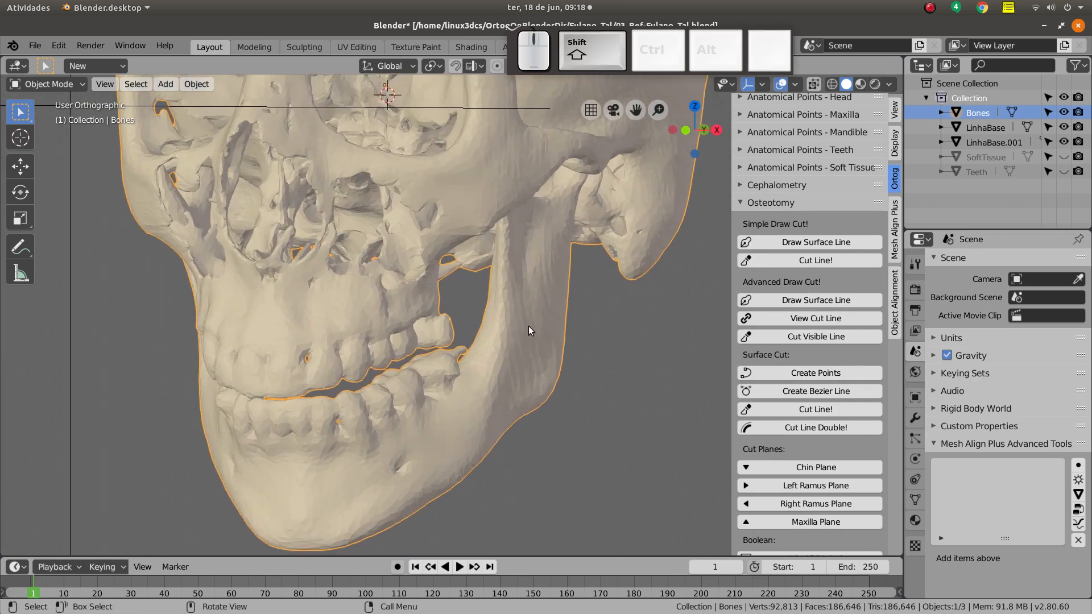
pyautogui.keyDown('shift'); pyautogui.moveTo(509, 379); pyautogui.dragTo(502, 339, button='middle'); pyautogui.keyUp('shift')
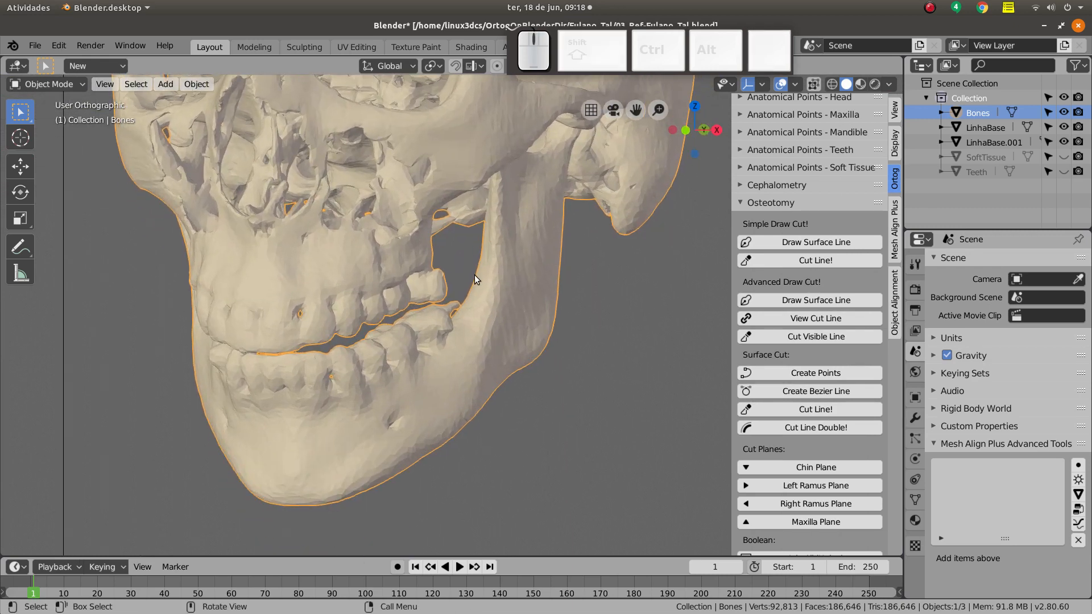
pyautogui.moveTo(472, 412); pyautogui.dragTo(464, 357, button='middle')
pyautogui.moveTo(464, 357); pyautogui.dragTo(364, 460, button='middle')
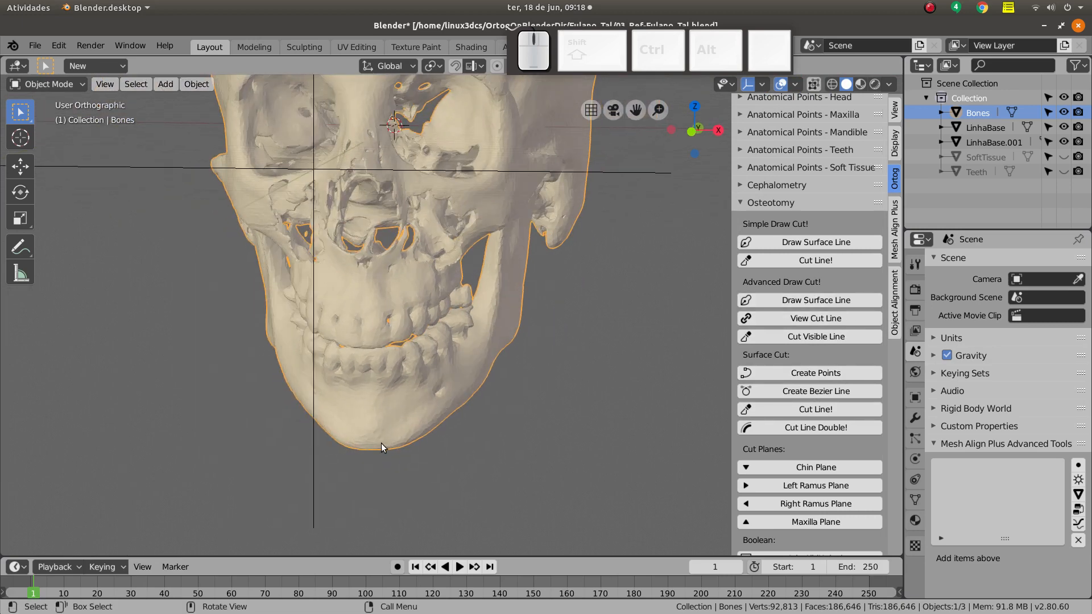
pyautogui.press('Tab')
pyautogui.click(379, 466)
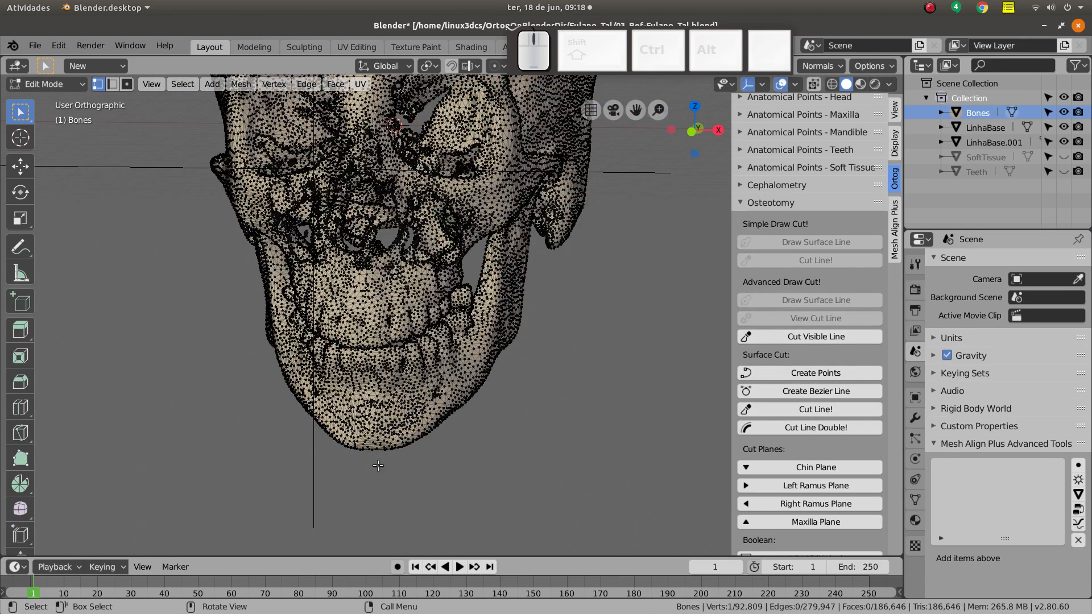
pyautogui.press('ctrl')
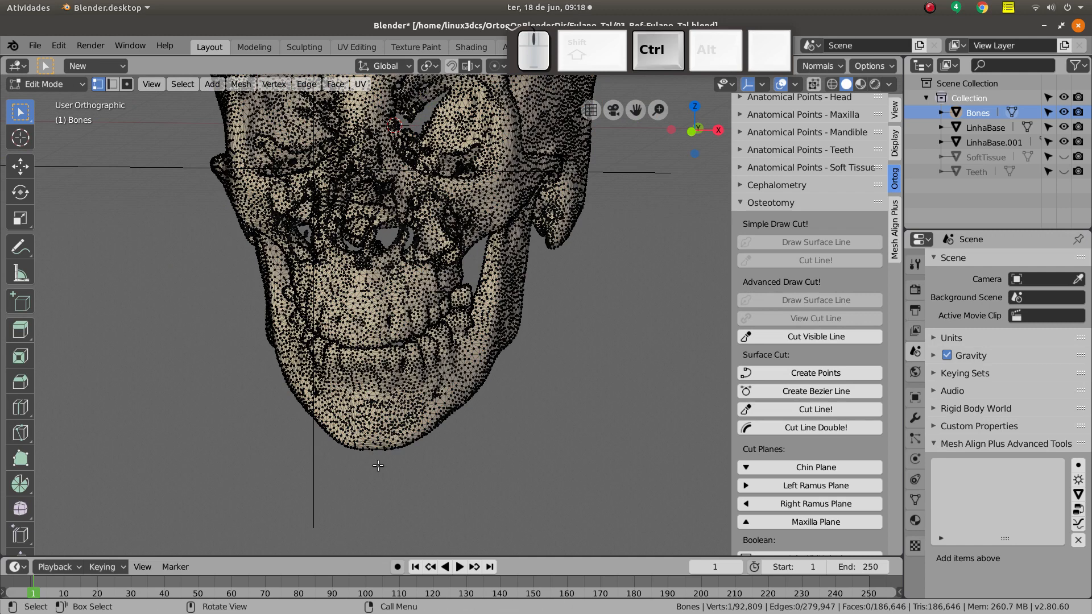
pyautogui.press('ctrl+KP_Add')
pyautogui.press('ctrl+KP_Add')
pyautogui.press('ctrl+KP_Add')
pyautogui.press('ctrl+KP_Add')
pyautogui.press('ctrl+KP_Add')
pyautogui.press('ctrl+KP_Add')
pyautogui.press('ctrl+KP_Add')
pyautogui.press('ctrl+KP_Add')
pyautogui.press('ctrl+KP_Add')
pyautogui.press('ctrl+KP_Add')
pyautogui.press('ctrl+KP_Add')
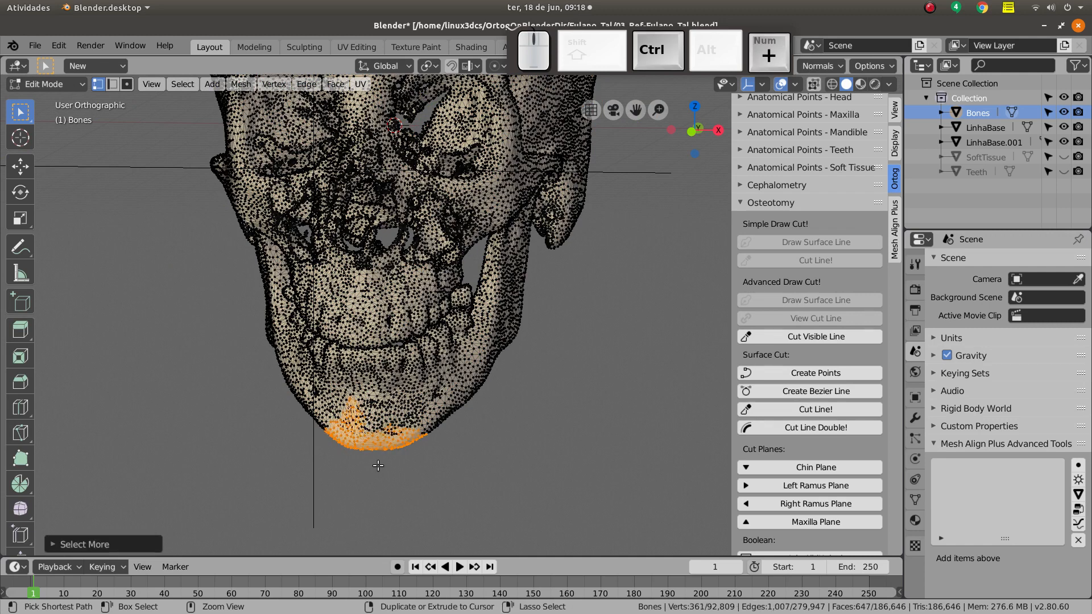
pyautogui.press('ctrl+KP_Add')
pyautogui.press('ctrl+KP_Add')
pyautogui.press('ctrl+KP_Add')
pyautogui.press('ctrl+KP_Add')
pyautogui.press('ctrl+KP_Add')
pyautogui.press('ctrl+KP_Add')
pyautogui.press('ctrl+KP_Add')
pyautogui.press('ctrl+KP_Add')
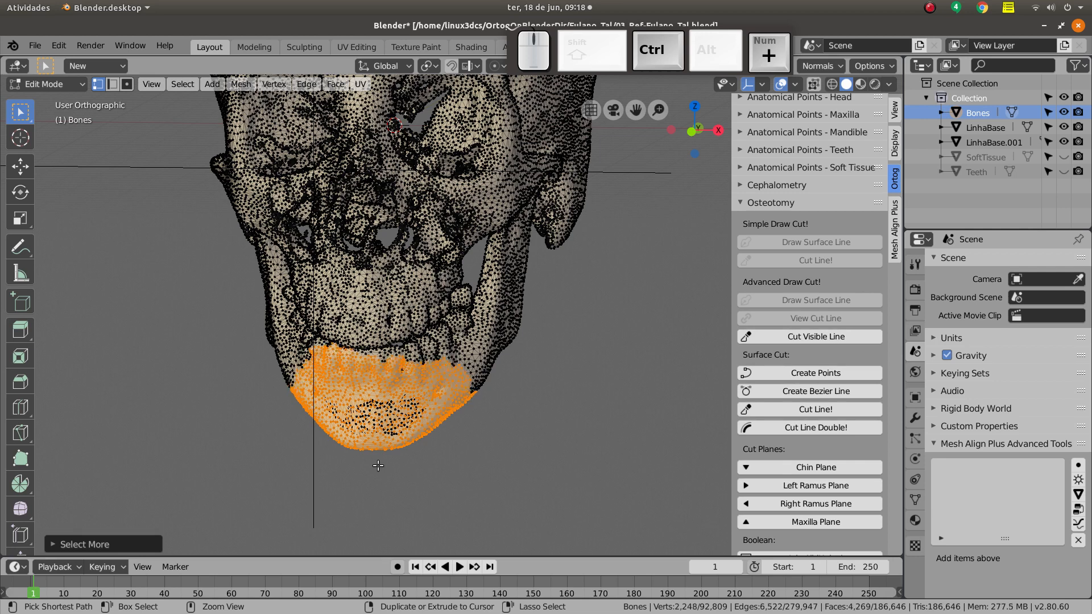
pyautogui.press('ctrl+KP_Add')
pyautogui.press('ctrl+KP_Add')
pyautogui.press('ctrl+KP_Add')
pyautogui.press('ctrl+KP_Add')
pyautogui.press('ctrl+KP_Add')
pyautogui.press('ctrl+KP_Add')
pyautogui.press('ctrl+KP_Add')
pyautogui.press('ctrl+KP_Add')
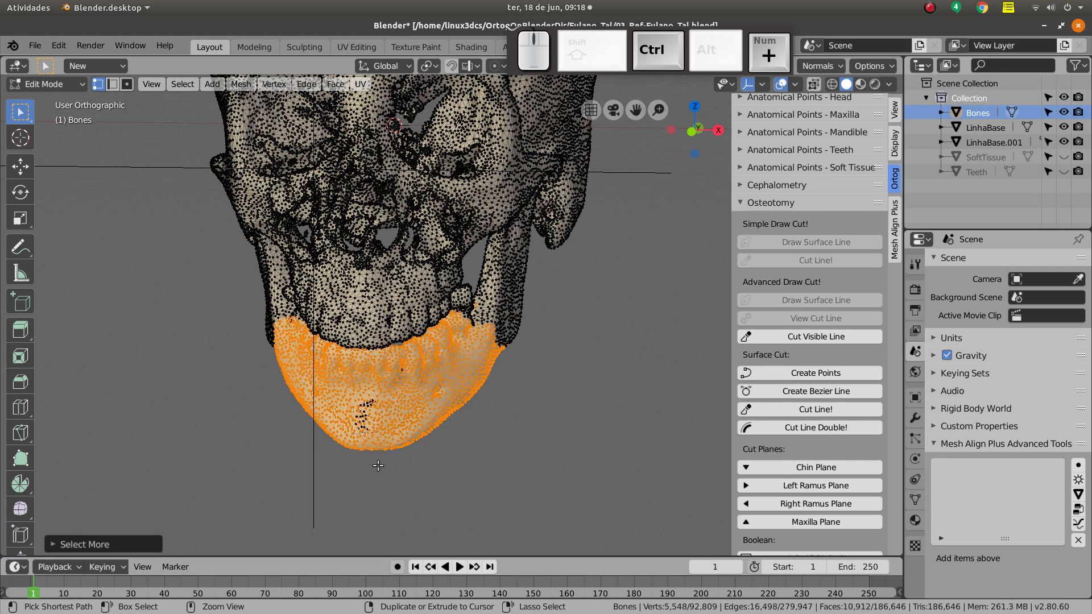
pyautogui.press('ctrl+KP_Add')
pyautogui.press('ctrl+KP_Add')
pyautogui.press('ctrl+KP_Add')
pyautogui.press('ctrl+KP_Add')
pyautogui.press('ctrl+KP_Add')
pyautogui.press('ctrl+KP_Add')
pyautogui.press('ctrl+KP_Add')
pyautogui.press('ctrl+KP_Add')
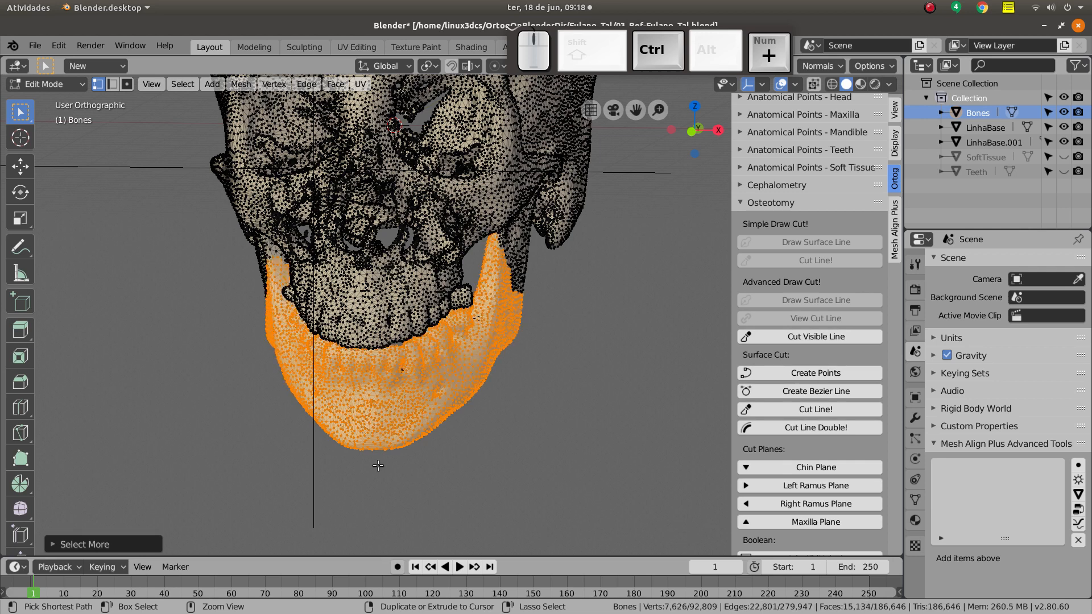
pyautogui.press('ctrl+KP_Add')
pyautogui.press('ctrl+KP_Add')
pyautogui.press('ctrl+KP_Add')
pyautogui.press('ctrl+KP_Add')
pyautogui.press('ctrl+KP_Add')
pyautogui.press('ctrl+KP_Add')
pyautogui.press('ctrl+KP_Add')
pyautogui.press('ctrl+KP_Add')
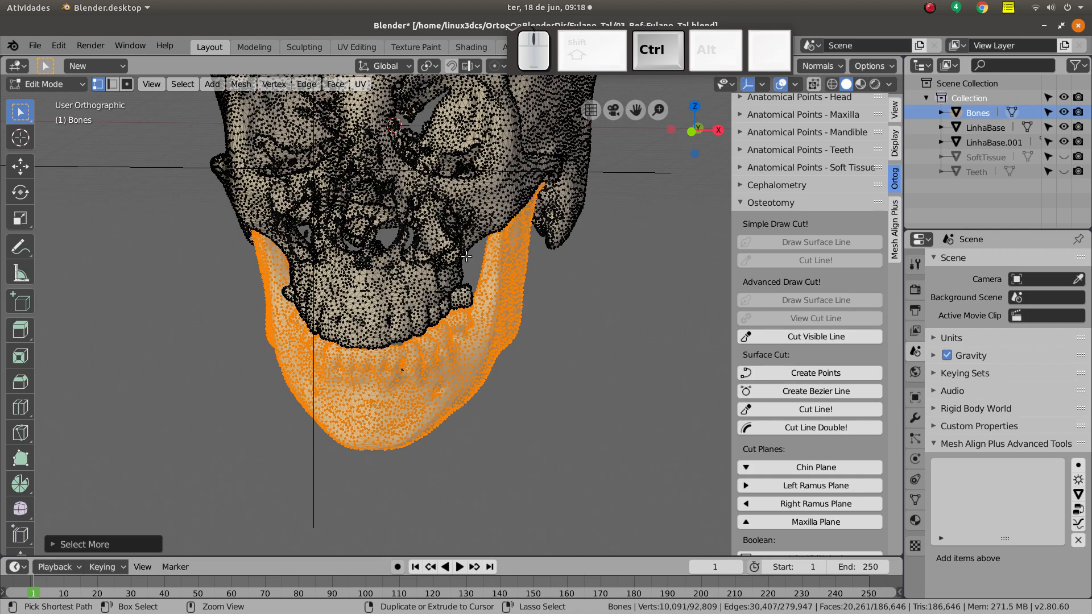
# - Separate the selected mandible from the skull into its own object and return to Object Mode with only the mandible selected
pyautogui.moveTo(543, 342); pyautogui.dragTo(518, 376, button='middle')
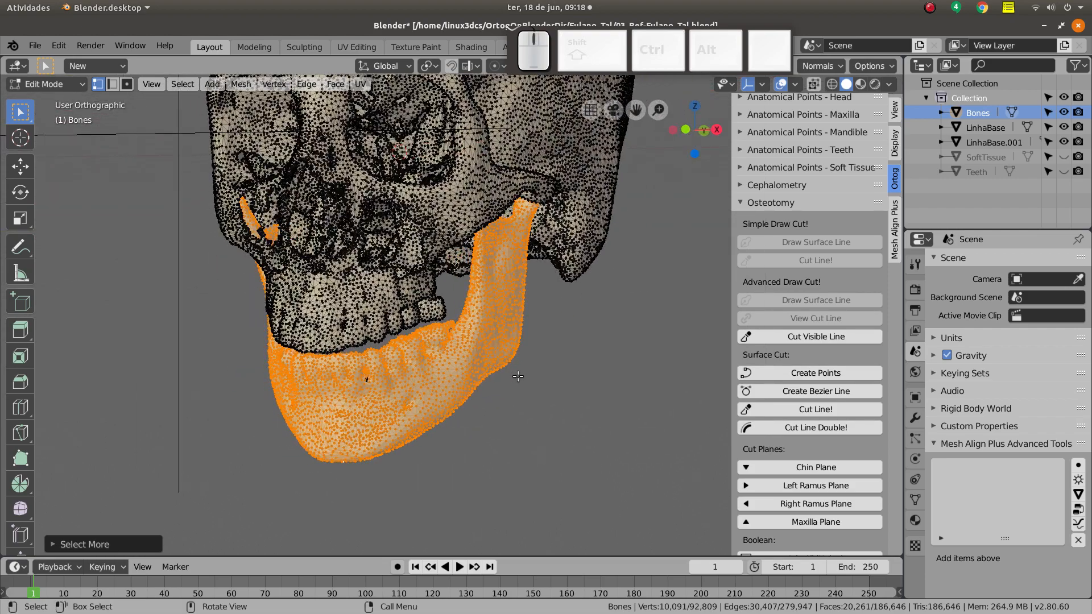
pyautogui.press('p')
pyautogui.click(518, 377)
pyautogui.press('Tab')
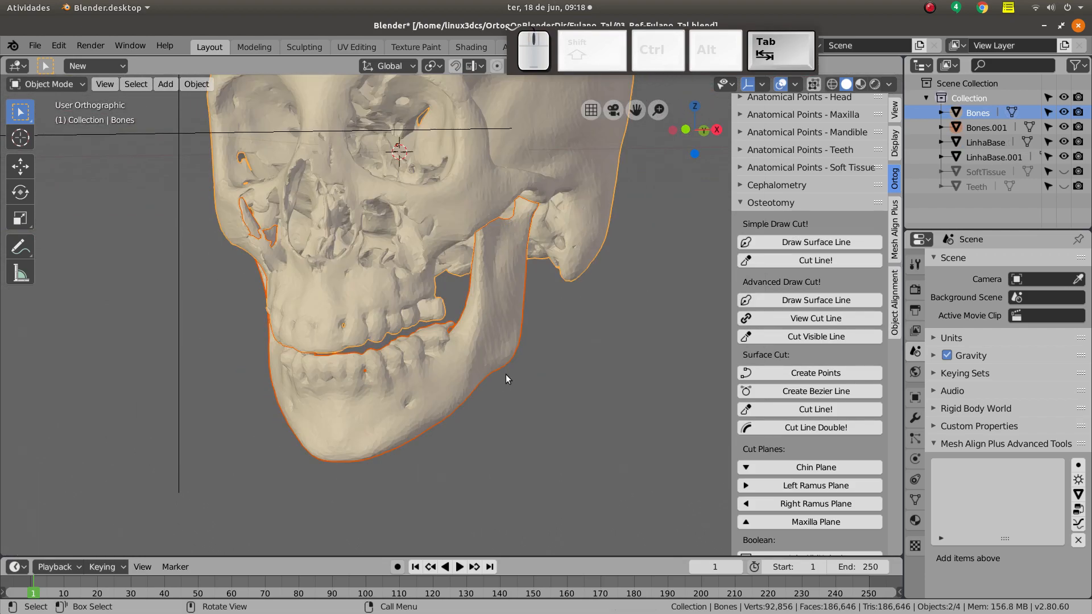
pyautogui.press('g')
pyautogui.rightClick(531, 393)
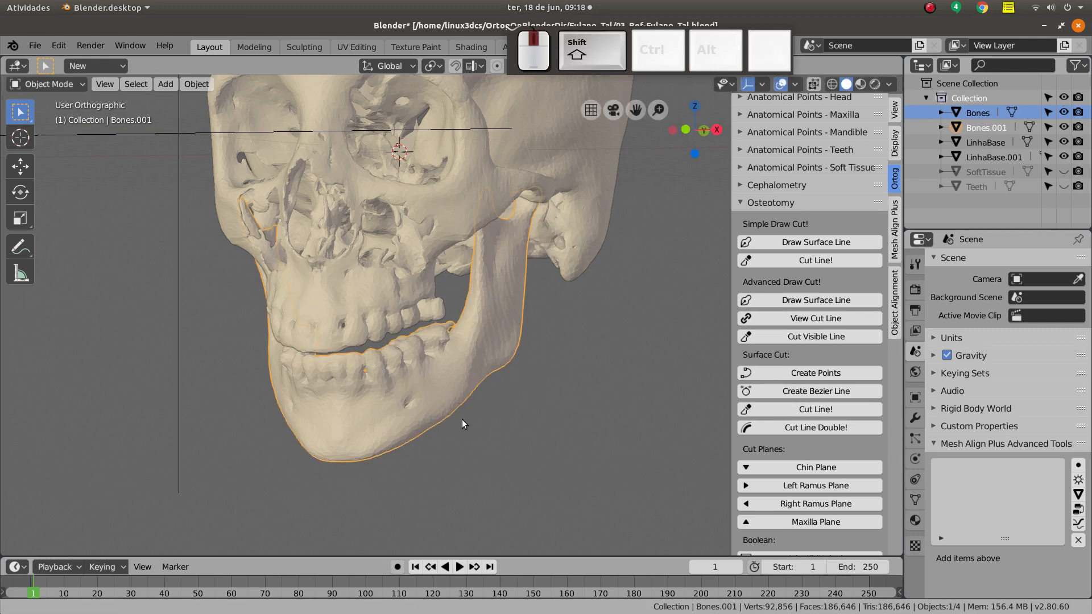
# - Examine the mandible's left ramus, angle and molar region to plan the path of the osteotomy
pyautogui.keyDown('ctrl'); pyautogui.keyDown('shift'); pyautogui.moveTo(462, 419); pyautogui.dragTo(500, 415, button='middle'); pyautogui.keyUp('shift'); pyautogui.keyUp('ctrl')
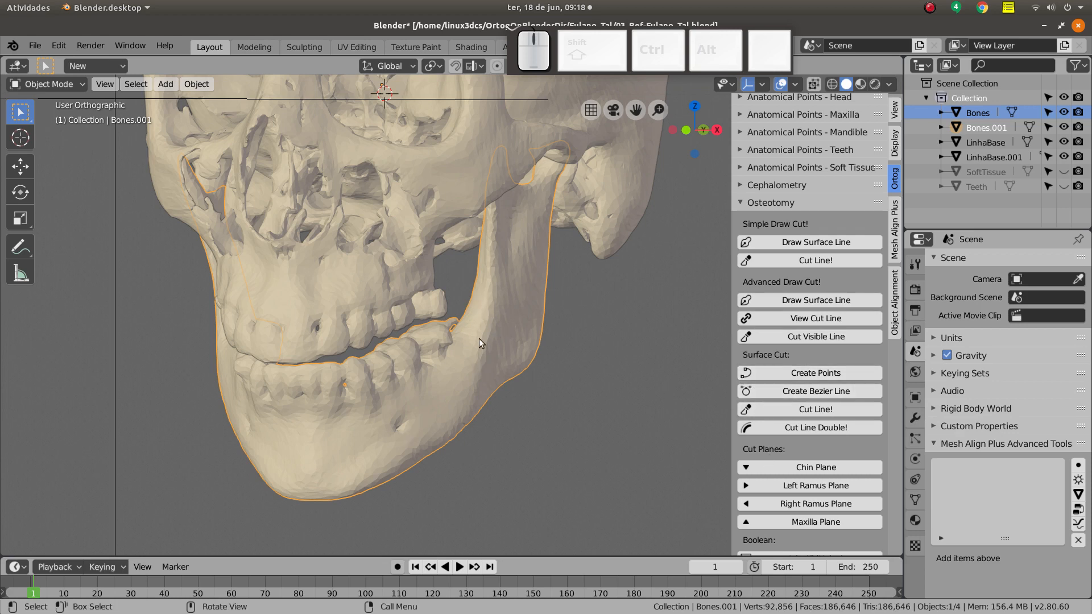
pyautogui.moveTo(477, 347); pyautogui.dragTo(478, 272, button='middle')
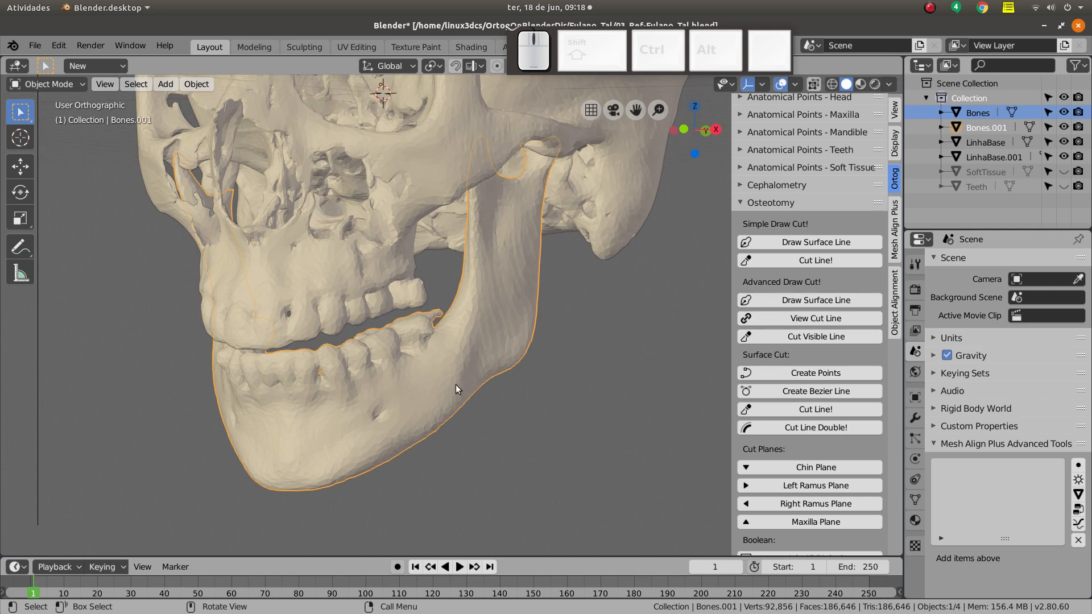
pyautogui.scroll(2, 459, 390)
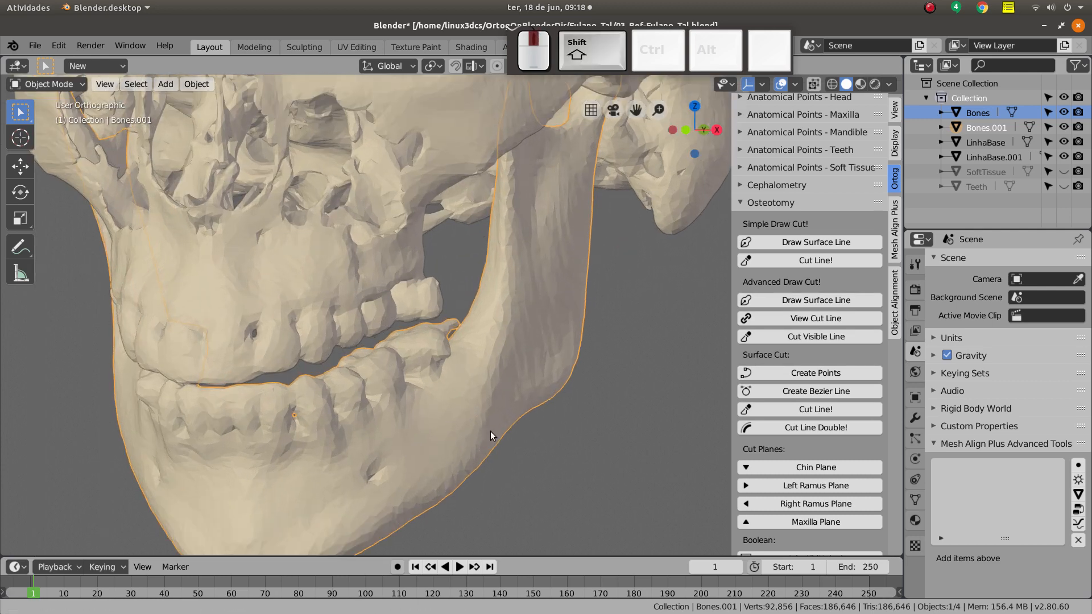
pyautogui.scroll(-3, 495, 431)
pyautogui.scroll(3, 498, 404)
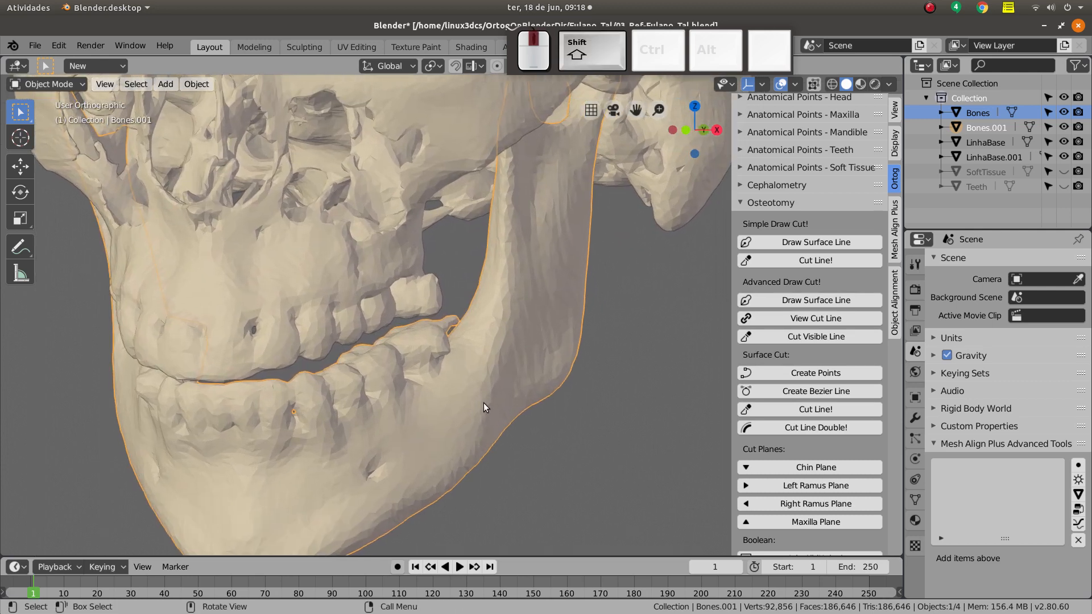
pyautogui.scroll(-3, 483, 404)
pyautogui.scroll(3, 489, 427)
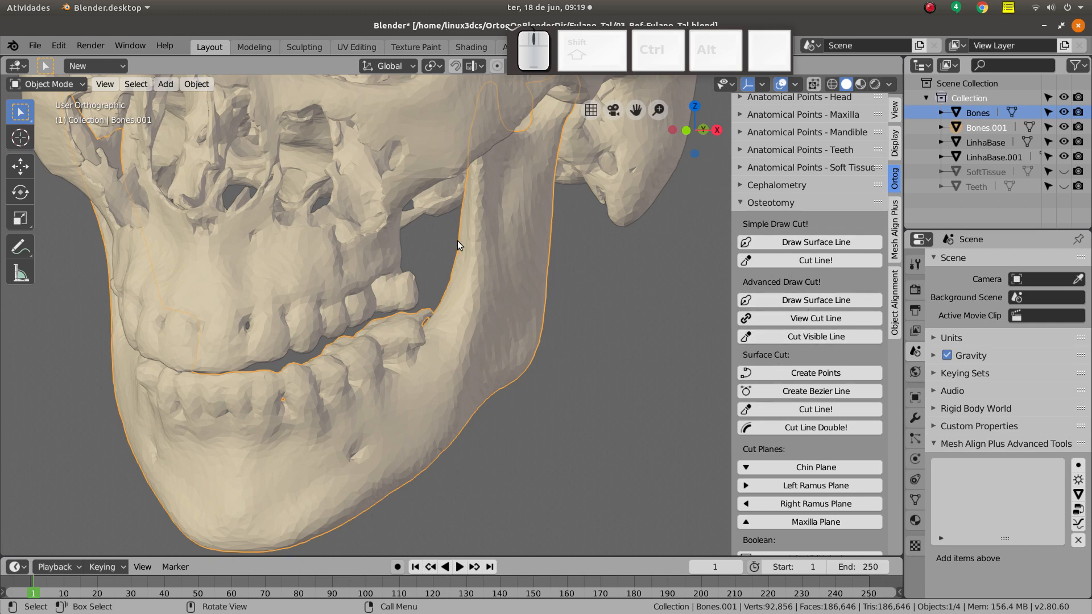
pyautogui.moveTo(462, 404); pyautogui.dragTo(470, 404, button='middle')
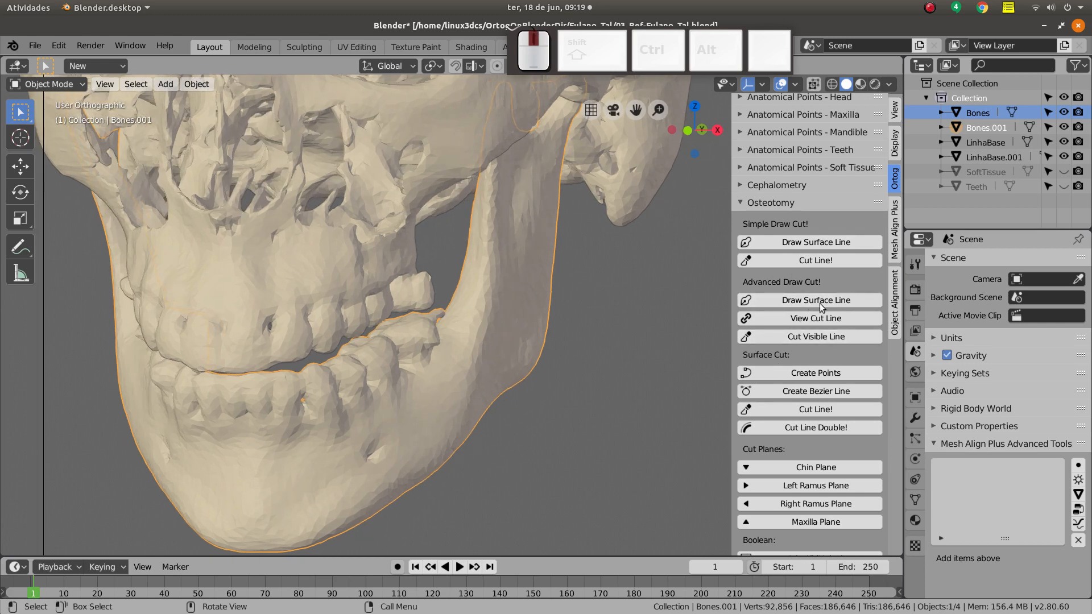
# - Start an Advanced Draw Cut surface line down the outer side of the left ramus, around the jaw angle and up its rear border
pyautogui.click(789, 302)
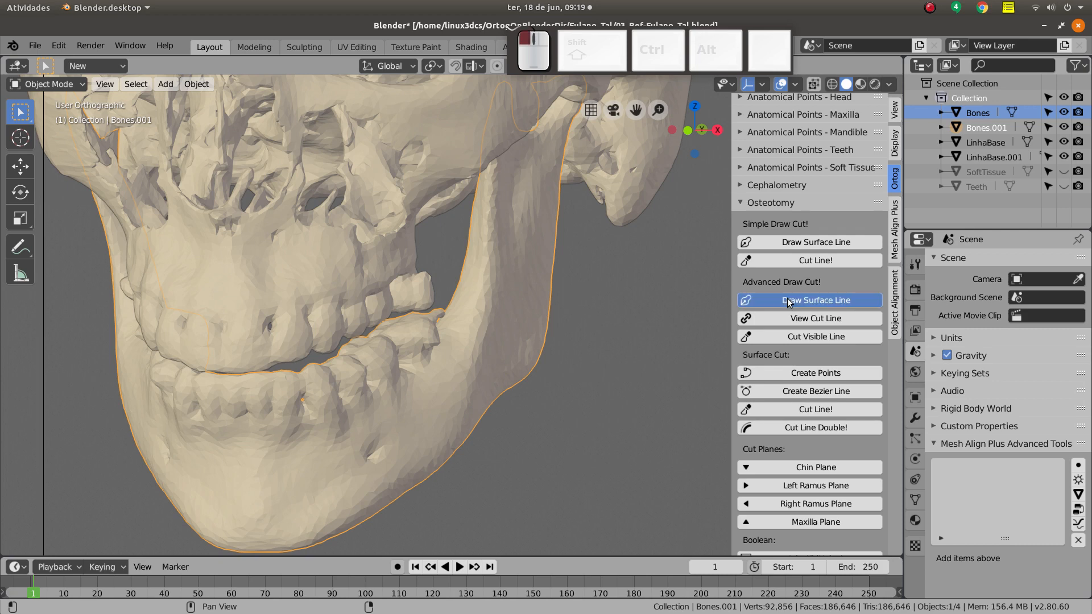
pyautogui.moveTo(488, 251); pyautogui.dragTo(505, 252, button='middle')
pyautogui.moveTo(491, 294); pyautogui.dragTo(477, 295, button='middle')
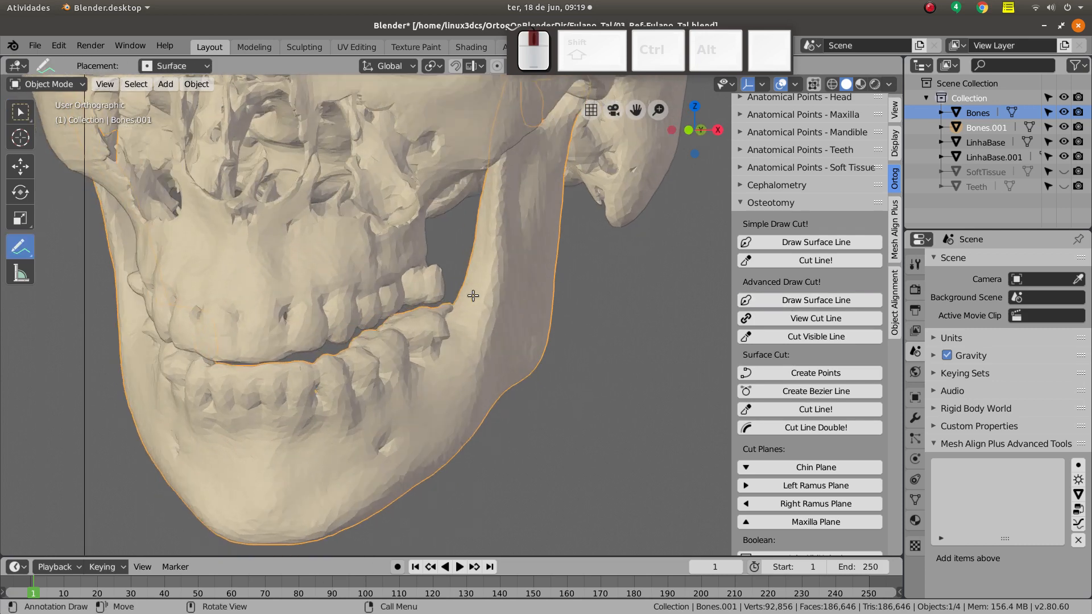
pyautogui.click(461, 298)
pyautogui.click(463, 341)
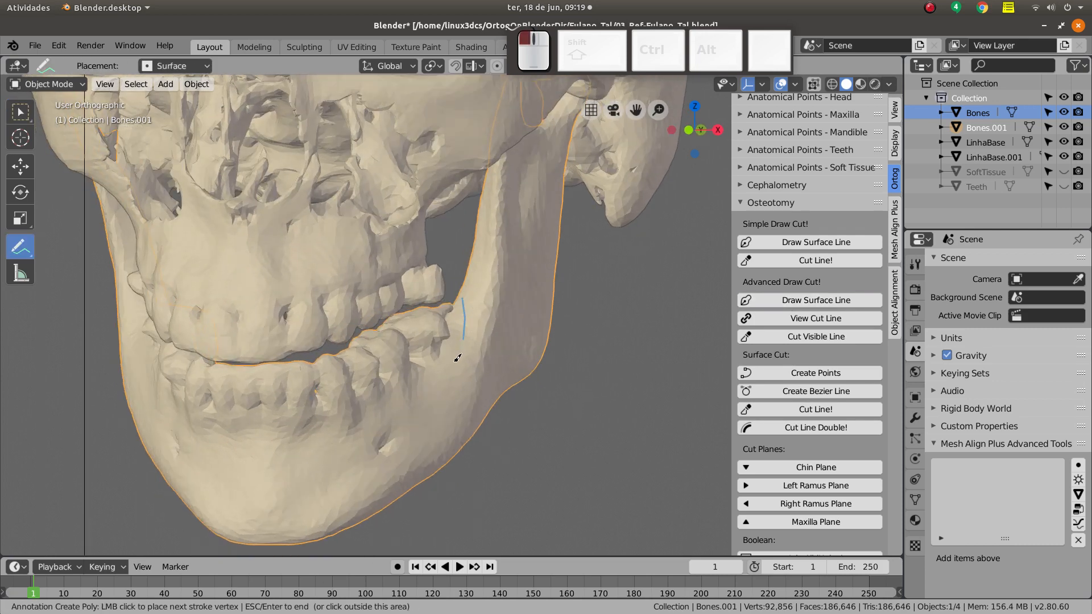
pyautogui.moveTo(446, 398)
pyautogui.mouseDown(button='middle')
pyautogui.moveTo(394, 285)
pyautogui.moveTo(413, 358)
pyautogui.moveTo(394, 374)
pyautogui.moveTo(358, 342)
pyautogui.mouseUp(button='middle')
pyautogui.click(412, 360)
pyautogui.click(419, 381)
pyautogui.moveTo(358, 343)
pyautogui.keyDown('shift'); pyautogui.mouseDown(button='middle')
pyautogui.moveTo(339, 368)
pyautogui.moveTo(377, 403)
pyautogui.moveTo(379, 422)
pyautogui.mouseUp(button='middle'); pyautogui.keyUp('shift')
pyautogui.click(340, 369)
pyautogui.click(372, 359)
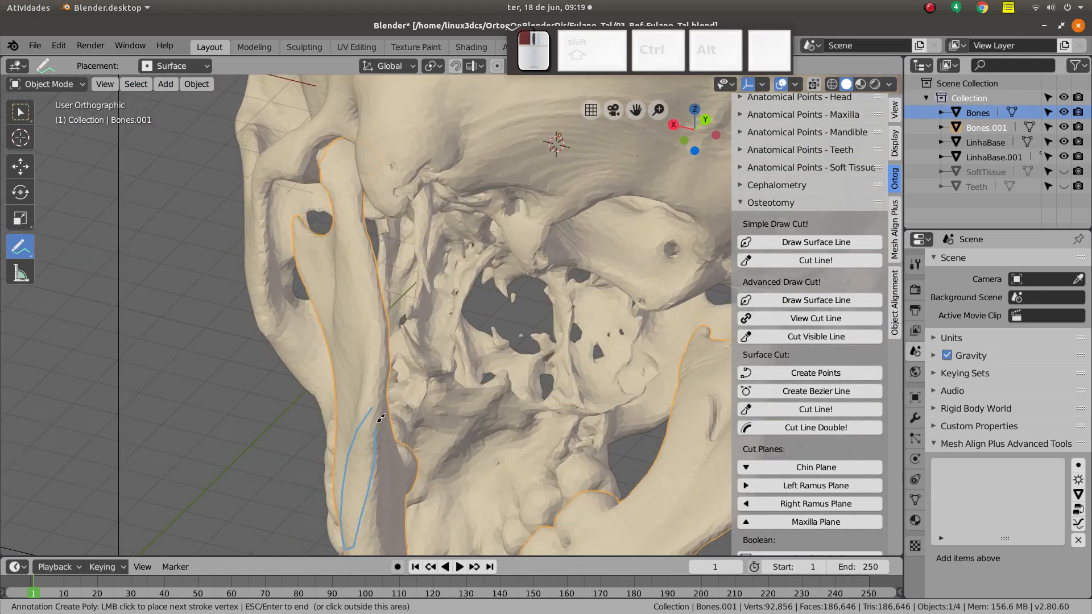
# - Continue the surface line across the inner face of the left ramus back to its starting point on the front border and finish it
pyautogui.moveTo(386, 366); pyautogui.dragTo(318, 396, button='middle')
pyautogui.moveTo(318, 397)
pyautogui.keyDown('shift'); pyautogui.mouseDown(button='middle')
pyautogui.moveTo(389, 414)
pyautogui.moveTo(405, 349)
pyautogui.moveTo(527, 339)
pyautogui.moveTo(564, 369)
pyautogui.moveTo(540, 373)
pyautogui.mouseUp(button='middle'); pyautogui.keyUp('shift')
pyautogui.moveTo(492, 385); pyautogui.dragTo(512, 327, button='middle')
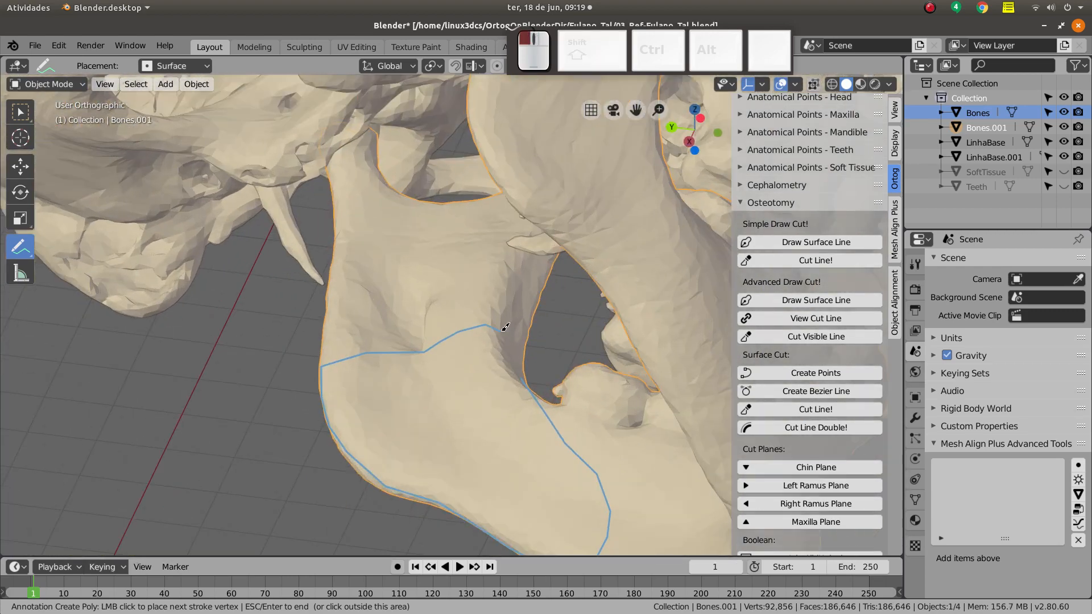
pyautogui.moveTo(564, 391)
pyautogui.mouseDown(button='middle')
pyautogui.moveTo(434, 408)
pyautogui.moveTo(539, 419)
pyautogui.moveTo(549, 407)
pyautogui.mouseUp(button='middle')
pyautogui.scroll(2, 559, 362)
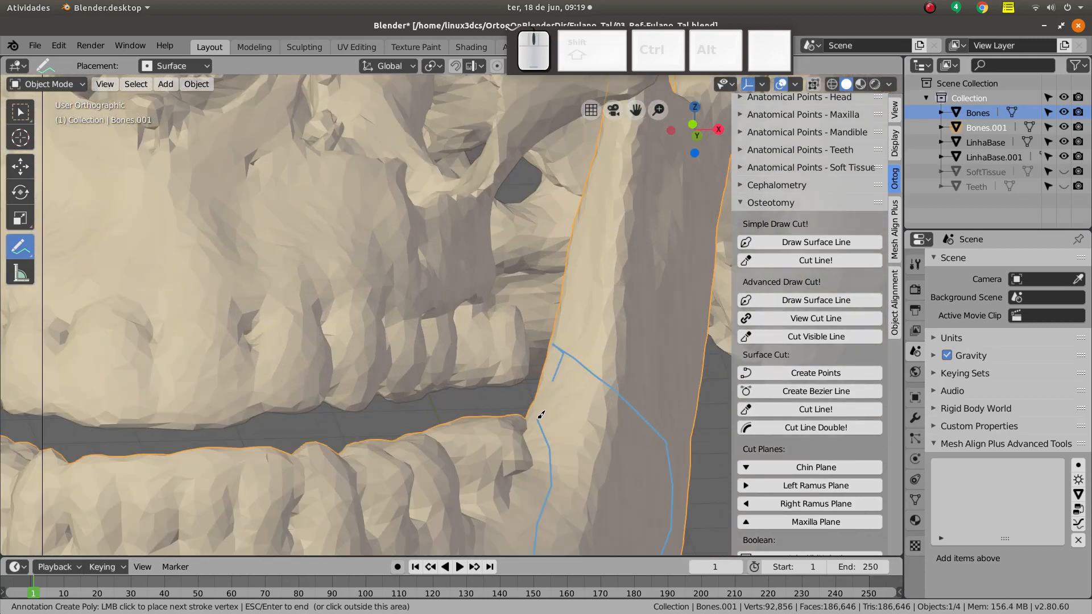
pyautogui.scroll(-3, 587, 427)
pyautogui.moveTo(588, 426)
pyautogui.mouseDown(button='middle')
pyautogui.moveTo(548, 431)
pyautogui.moveTo(556, 387)
pyautogui.moveTo(563, 402)
pyautogui.mouseUp(button='middle')
pyautogui.press('Return')
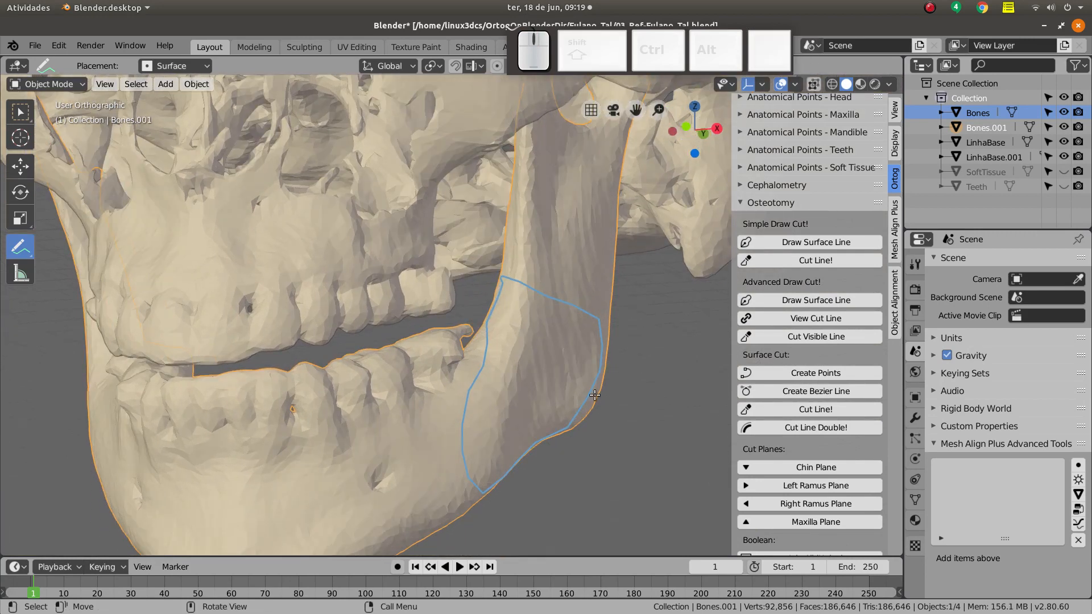
# - Generate the visible cut line from the drawing, inspect it around the ramus, and cut the mandible along it
pyautogui.click(804, 322)
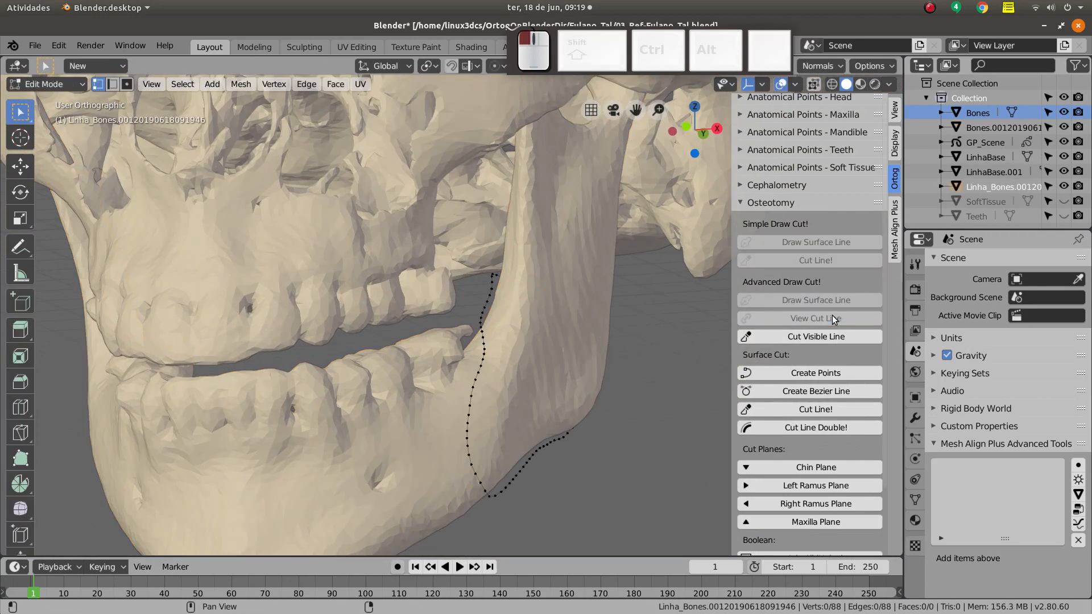
pyautogui.moveTo(594, 356); pyautogui.dragTo(335, 334, button='middle')
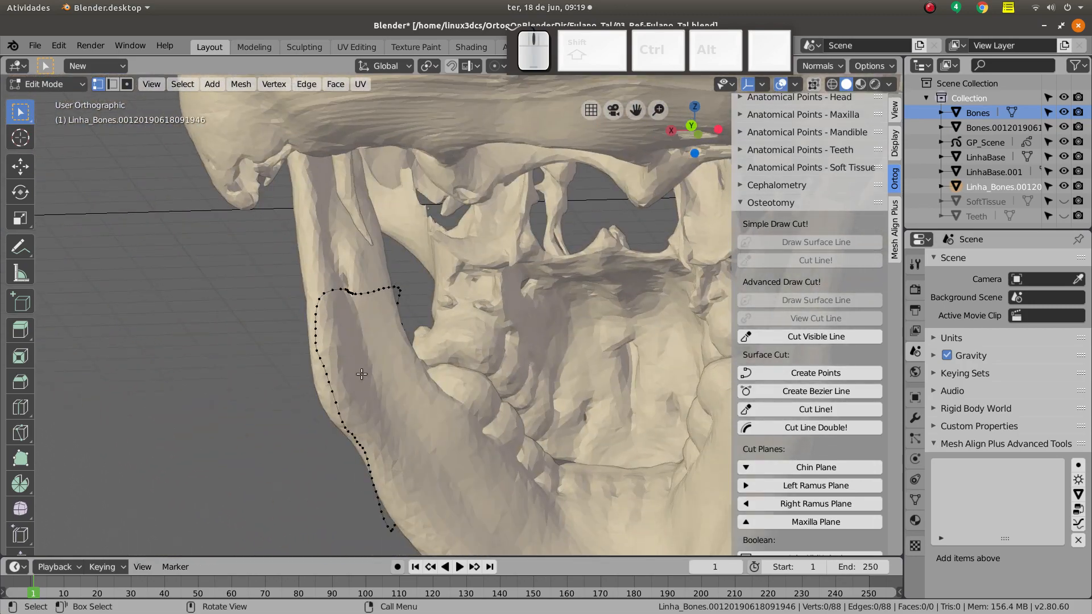
pyautogui.moveTo(362, 374); pyautogui.dragTo(596, 347, button='middle')
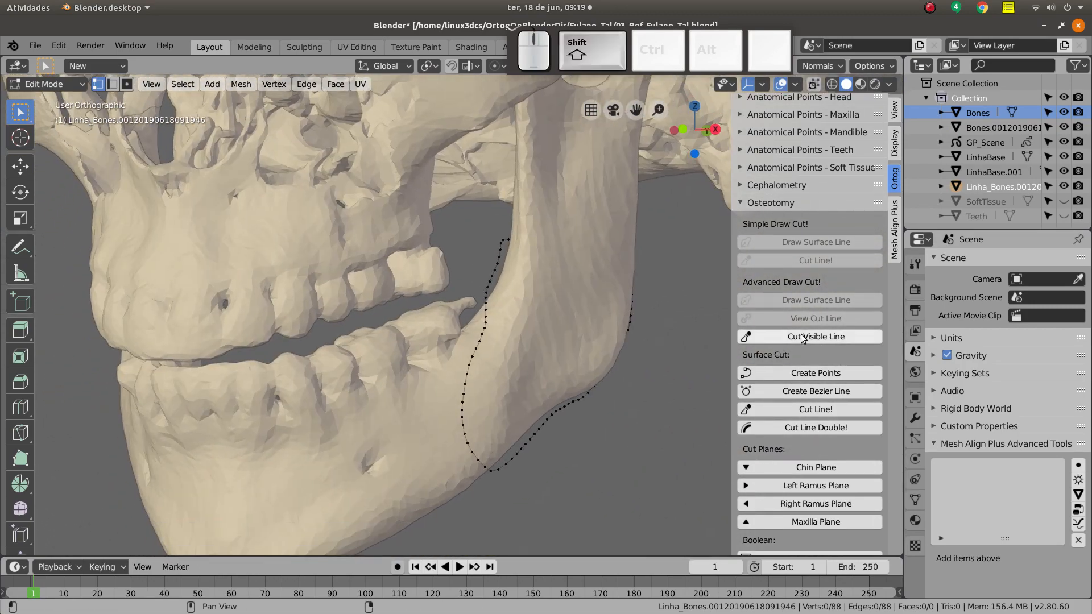
pyautogui.click(804, 338)
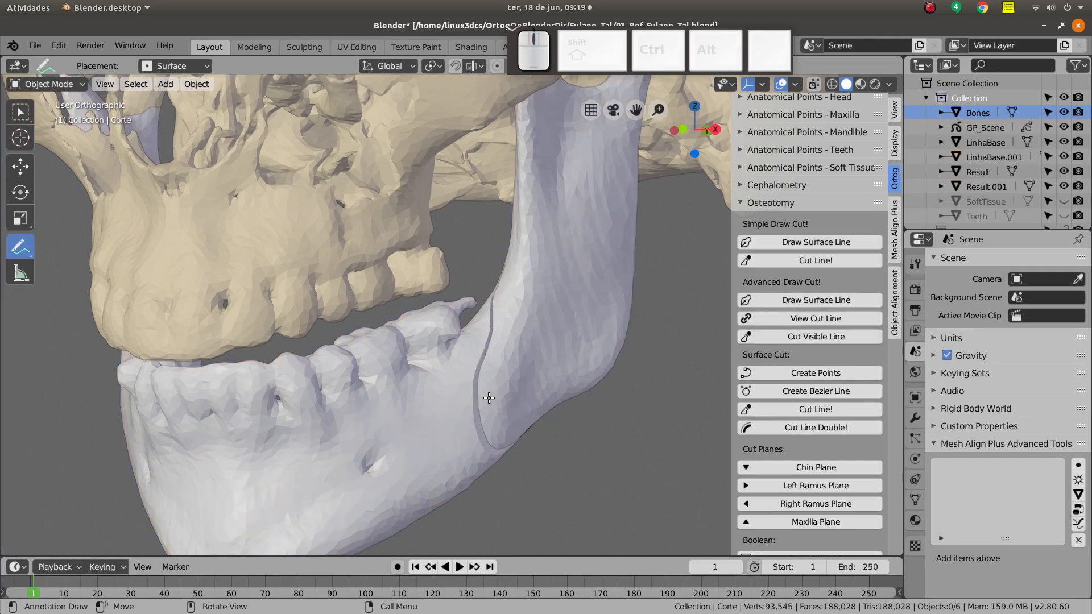
pyautogui.scroll(-3, 471, 389)
pyautogui.keyDown('shift'); pyautogui.moveTo(307, 250); pyautogui.dragTo(292, 267, button='middle'); pyautogui.keyUp('shift')
pyautogui.moveTo(292, 267); pyautogui.dragTo(334, 269, button='middle')
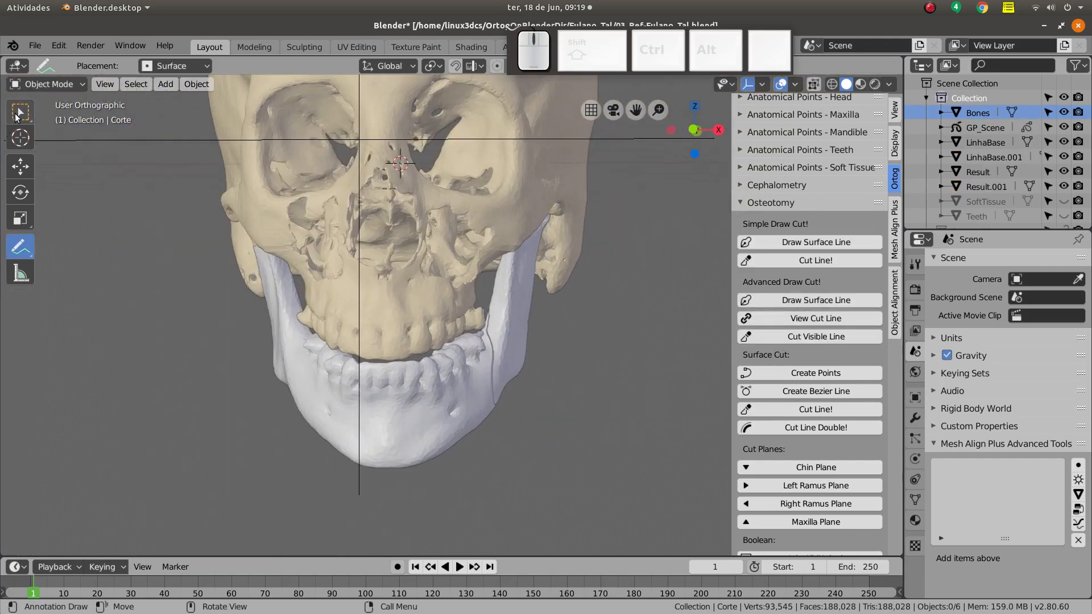
# - Check the separation with trial moves of the left ramus segment and the remaining mandible, cancelling each move
pyautogui.click(16, 117)
pyautogui.keyDown('shift'); pyautogui.moveTo(425, 387); pyautogui.dragTo(407, 397, button='middle'); pyautogui.keyUp('shift')
pyautogui.scroll(2, 407, 397)
pyautogui.click(524, 389)
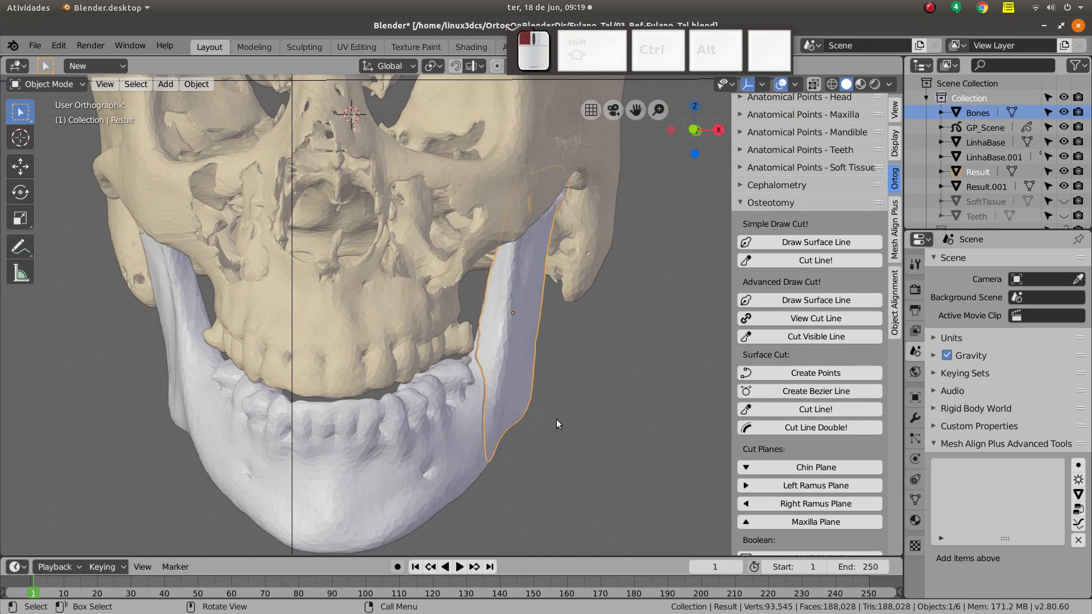
pyautogui.moveTo(556, 419); pyautogui.dragTo(538, 404, button='middle')
pyautogui.press('g')
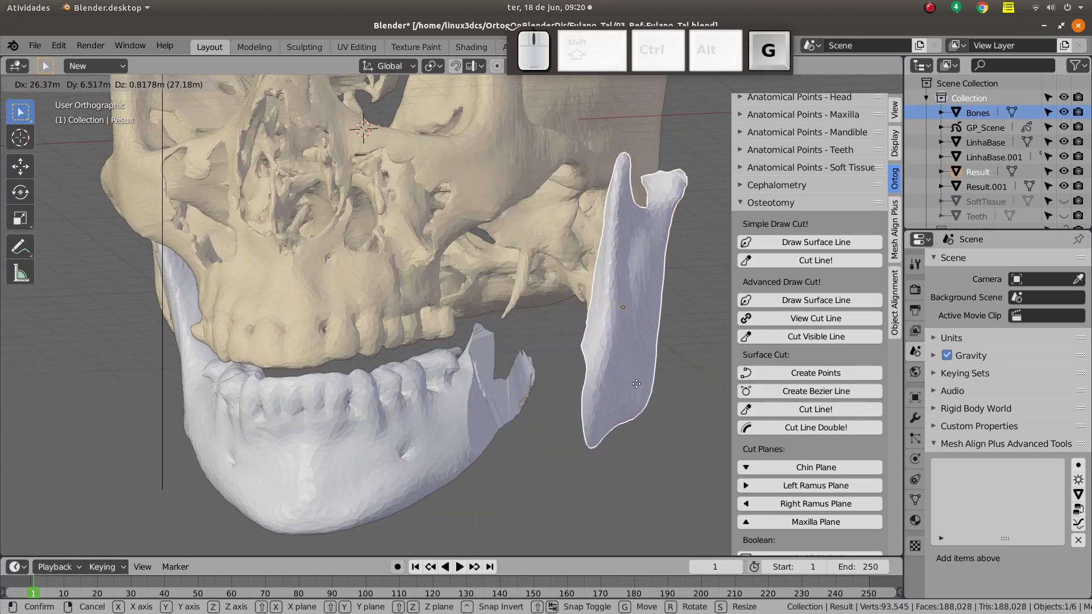
pyautogui.rightClick(643, 382)
pyautogui.moveTo(643, 382); pyautogui.dragTo(592, 416, button='middle')
pyautogui.click(433, 399)
pyautogui.press('g')
pyautogui.rightClick(400, 346)
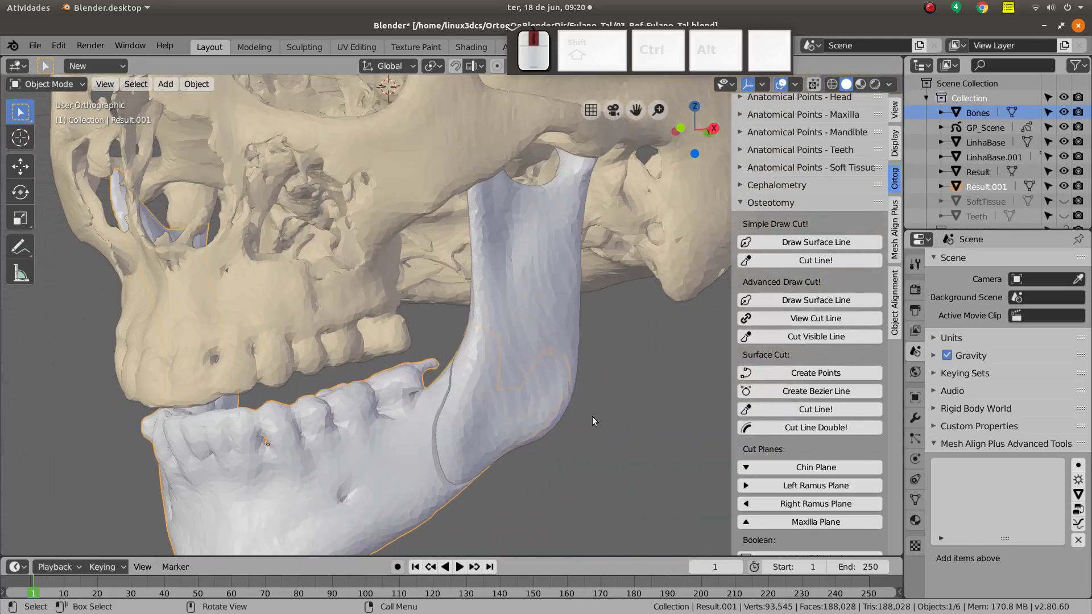
pyautogui.moveTo(403, 485)
pyautogui.mouseDown(button='middle')
pyautogui.moveTo(445, 433)
pyautogui.moveTo(489, 415)
pyautogui.moveTo(469, 439)
pyautogui.moveTo(454, 412)
pyautogui.moveTo(458, 422)
pyautogui.moveTo(482, 411)
pyautogui.moveTo(497, 441)
pyautogui.moveTo(505, 406)
pyautogui.moveTo(503, 422)
pyautogui.moveTo(515, 424)
pyautogui.moveTo(540, 405)
pyautogui.moveTo(522, 391)
pyautogui.mouseUp(button='middle')
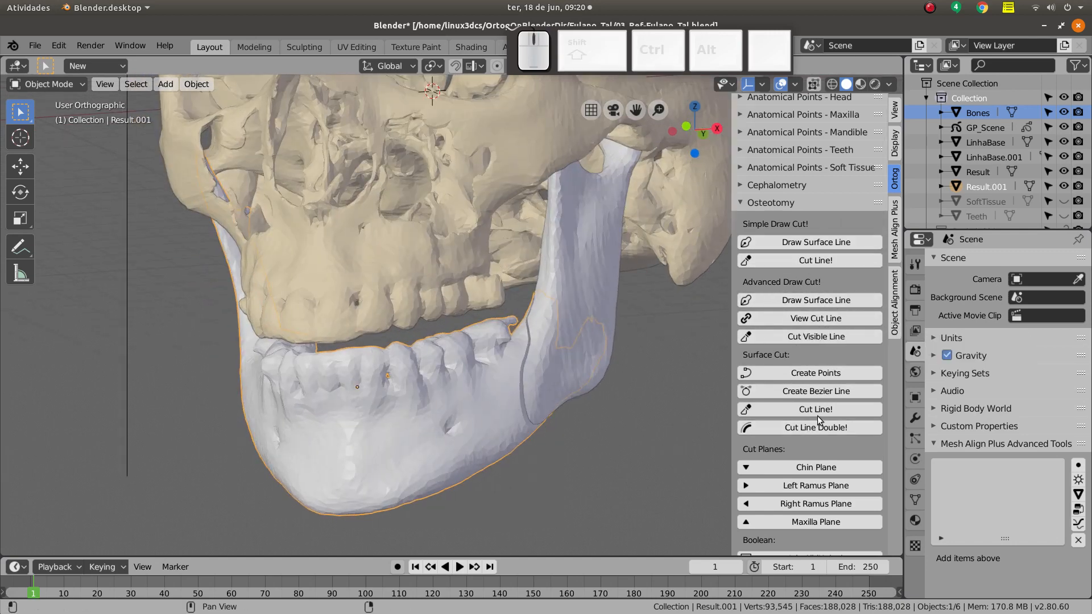
# - Move the mandible body away from the left ramus segment and examine the cut surfaces from several angles
pyautogui.moveTo(495, 421); pyautogui.dragTo(513, 452, button='middle')
pyautogui.press('g')
pyautogui.click(407, 467)
pyautogui.moveTo(417, 464); pyautogui.dragTo(610, 371, button='middle')
pyautogui.scroll(2, 531, 407)
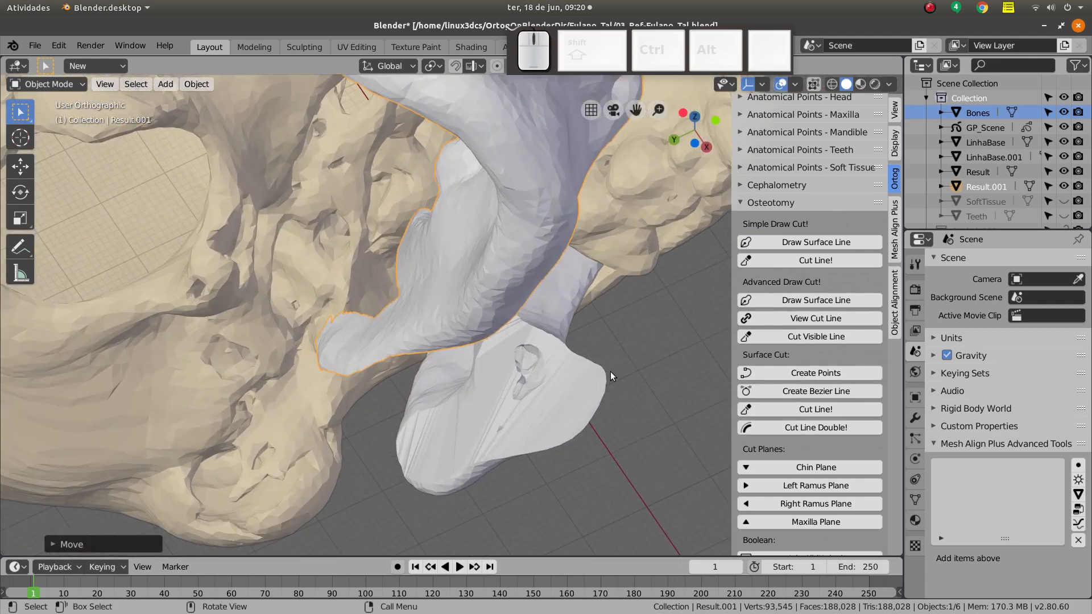
pyautogui.moveTo(562, 406); pyautogui.dragTo(570, 345, button='middle')
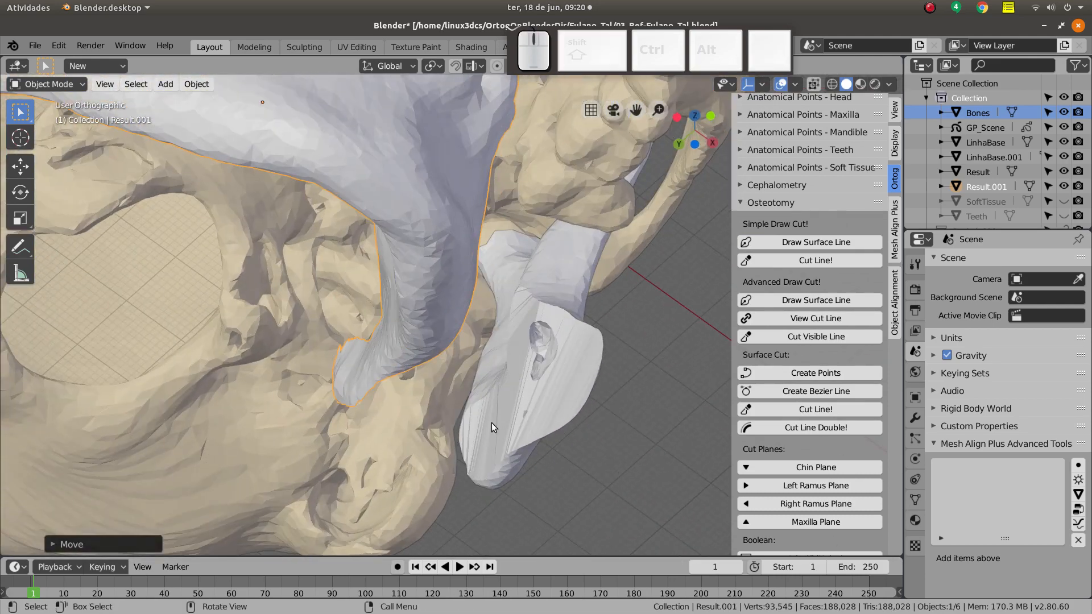
pyautogui.moveTo(491, 423); pyautogui.dragTo(498, 426, button='middle')
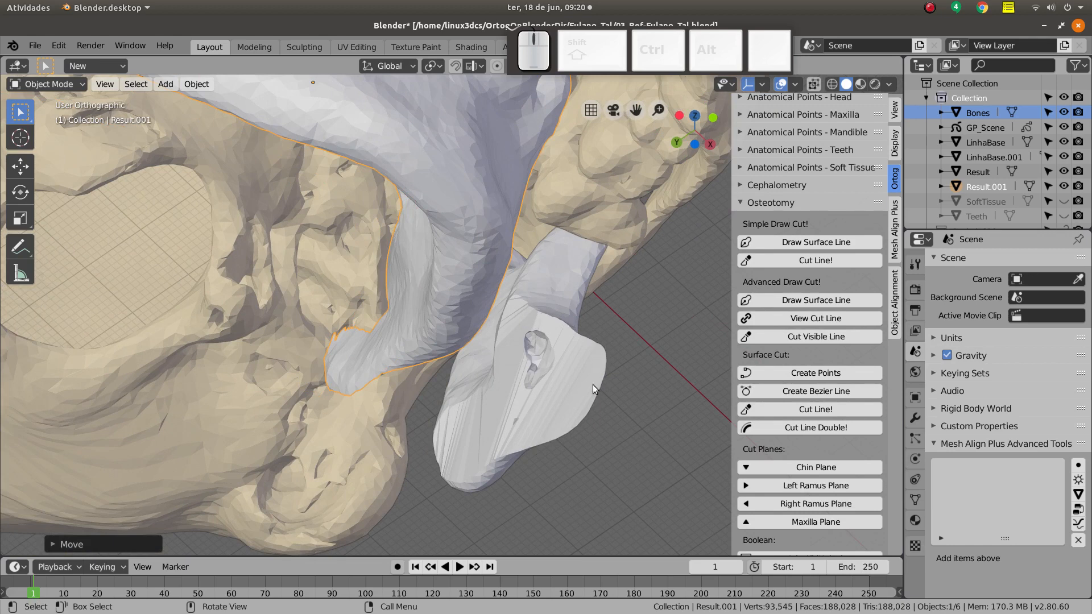
pyautogui.moveTo(592, 385); pyautogui.dragTo(497, 416, button='middle')
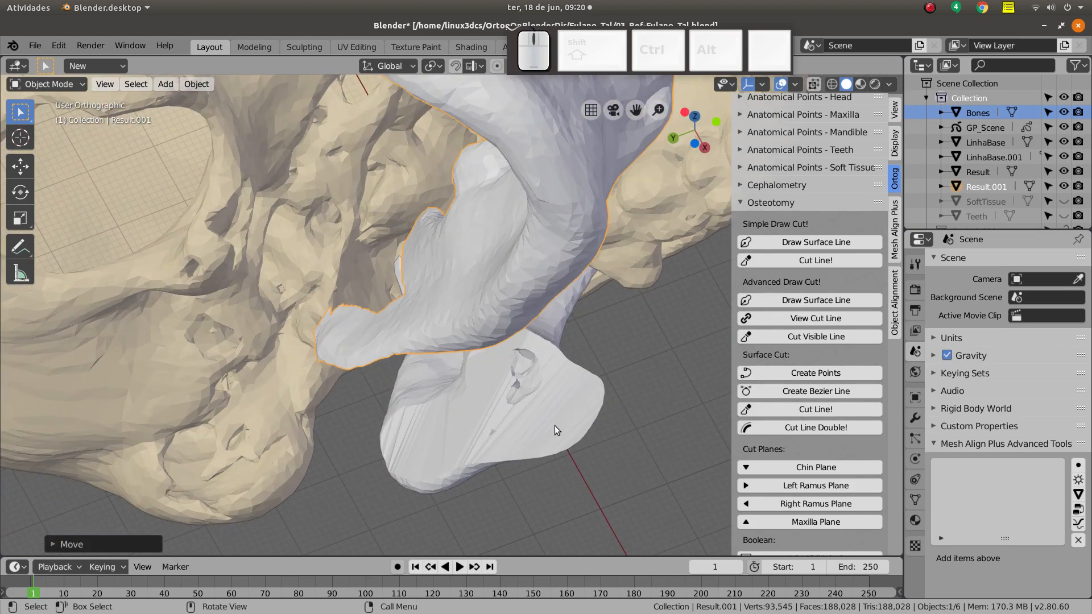
pyautogui.moveTo(566, 437); pyautogui.dragTo(524, 469, button='middle')
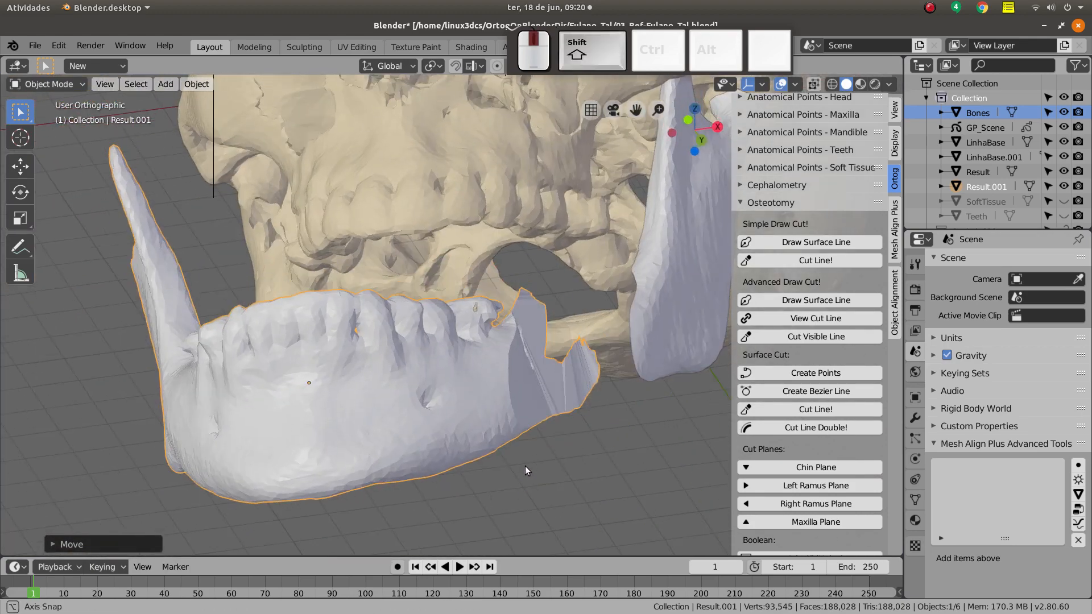
# - Show the skull in front view and undo the mandible body's move
pyautogui.press('KP_1')
pyautogui.hotkey('ctrl', 'z')
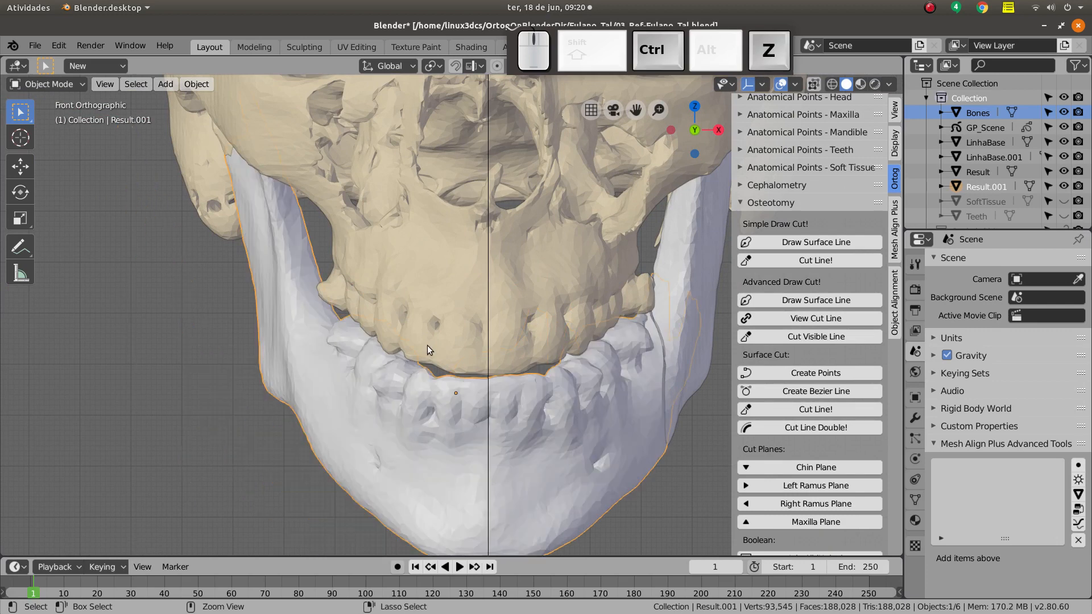
pyautogui.keyDown('shift'); pyautogui.moveTo(458, 370); pyautogui.dragTo(490, 371, button='middle'); pyautogui.keyUp('shift')
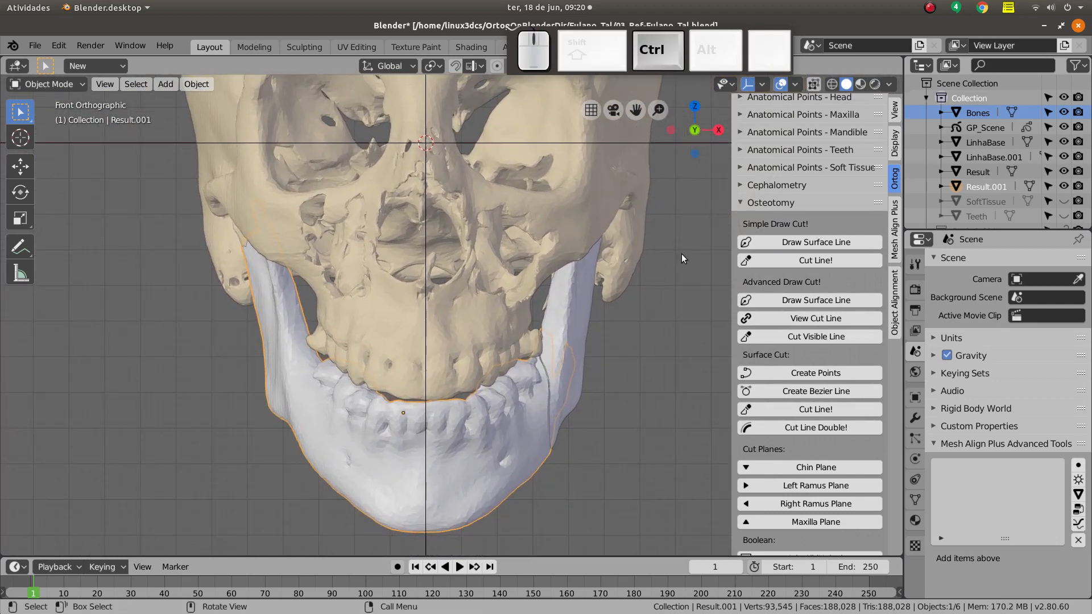
pyautogui.click(931, 8)
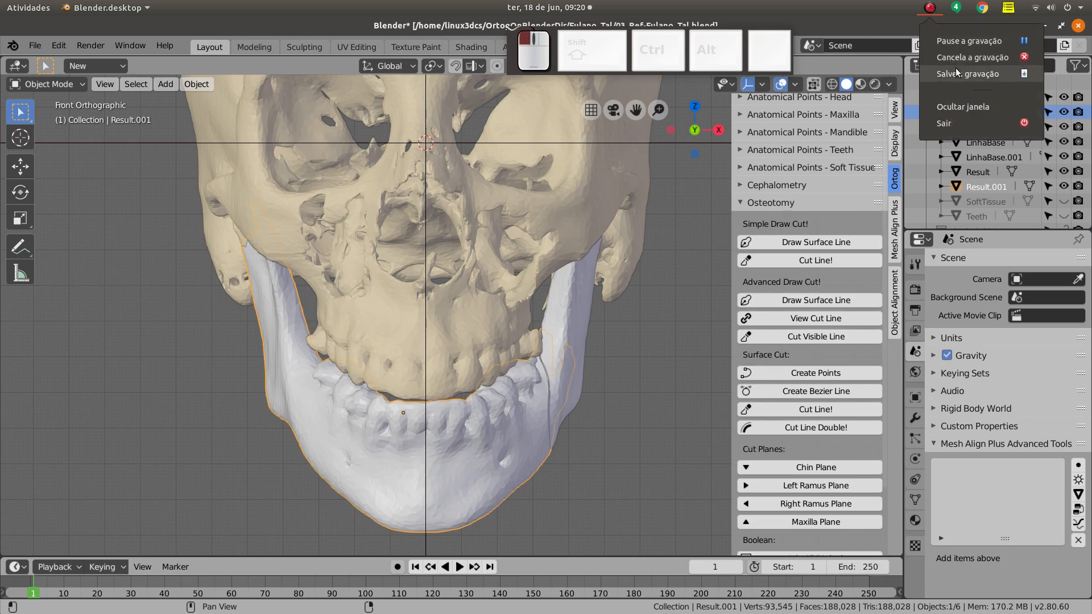